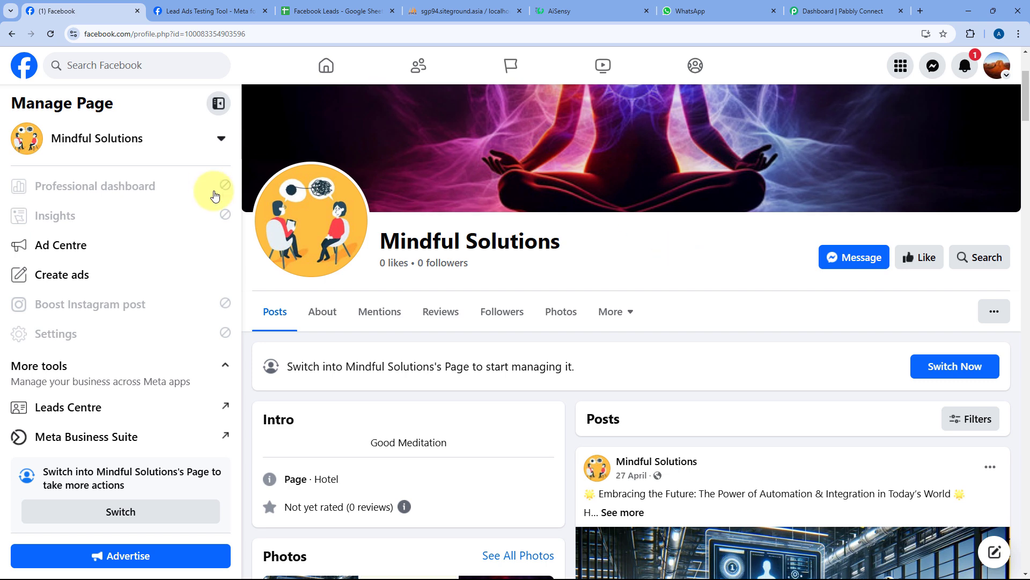
- Pass through the Lead Ads Testing Tool to the Facebook Leads spreadsheet
left_click(204, 11)
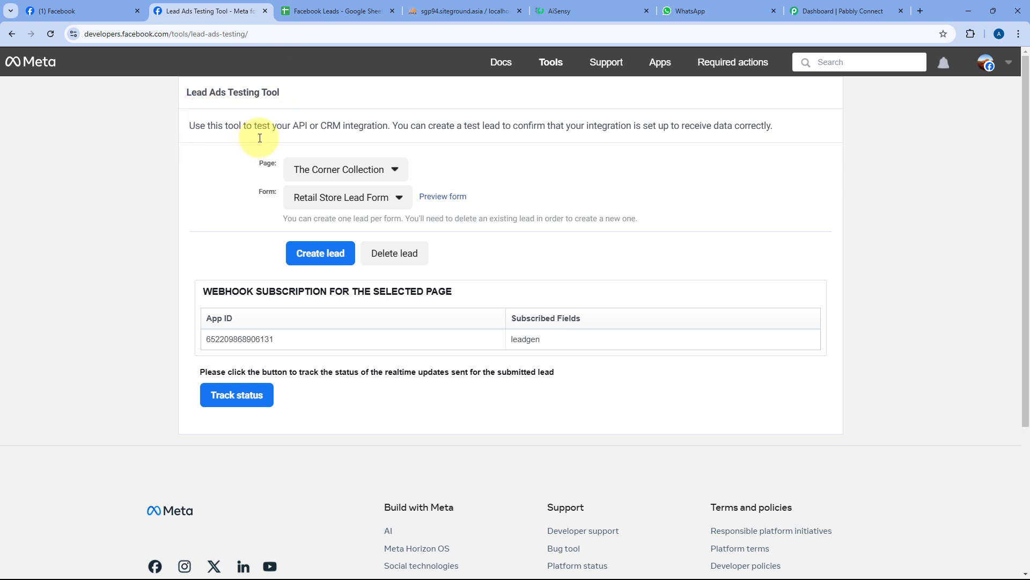
left_click(333, 11)
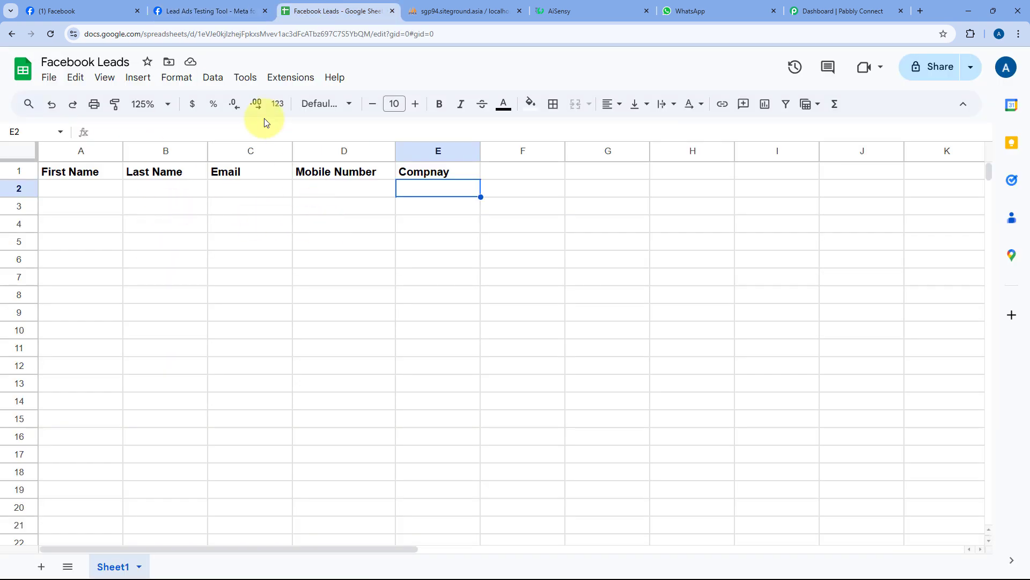
- Zoom the Facebook Leads sheet to 150% and select A2, then check New_Leads and the AiSensy templates
left_click(167, 105)
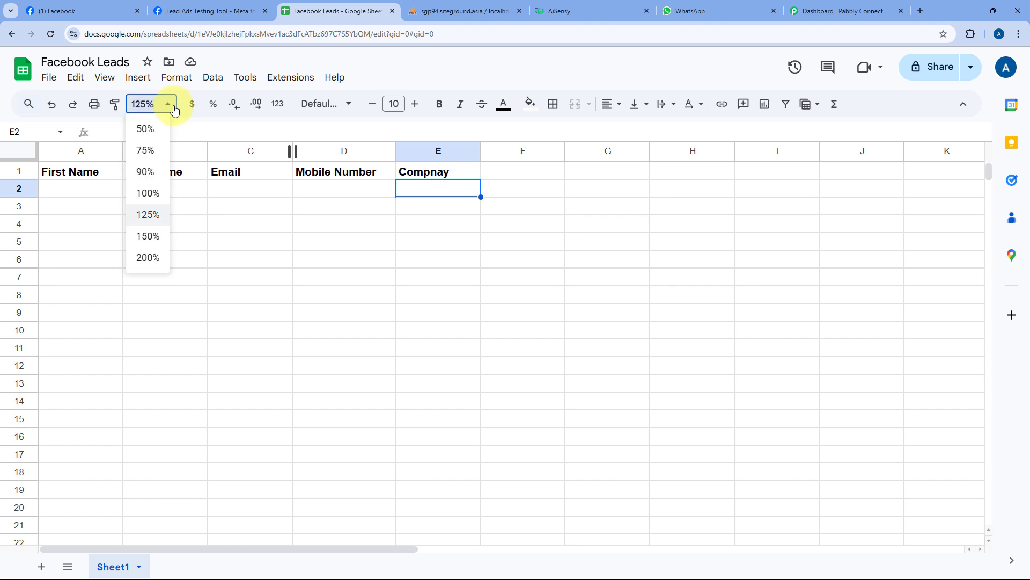
left_click(177, 234)
left_click(111, 197)
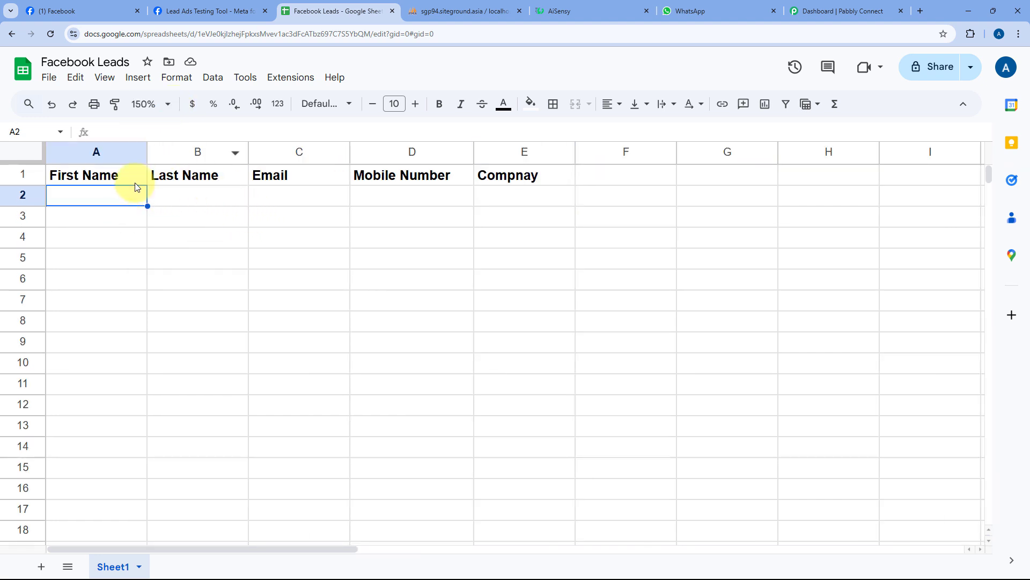
left_click(432, 7)
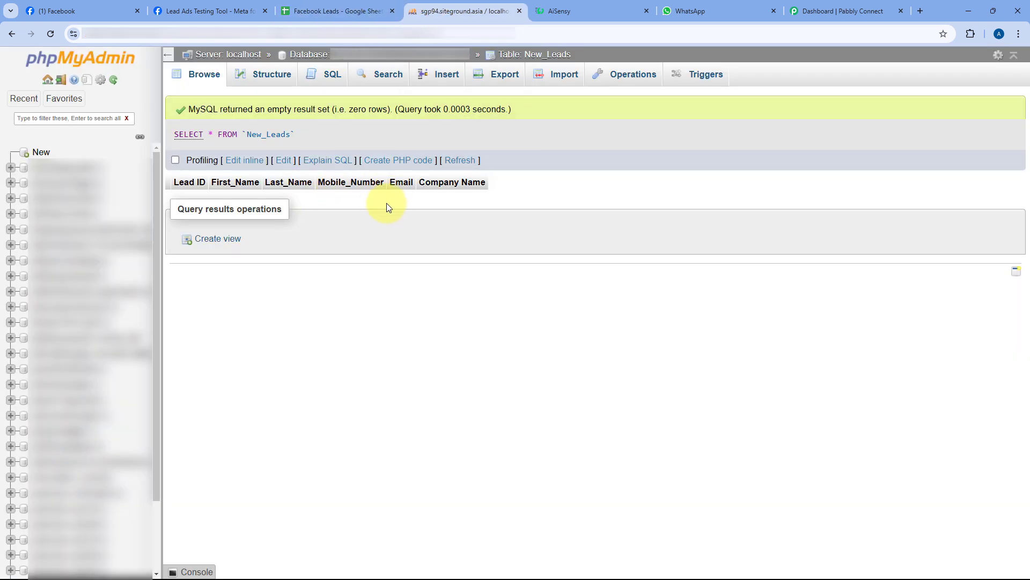
left_click(604, 4)
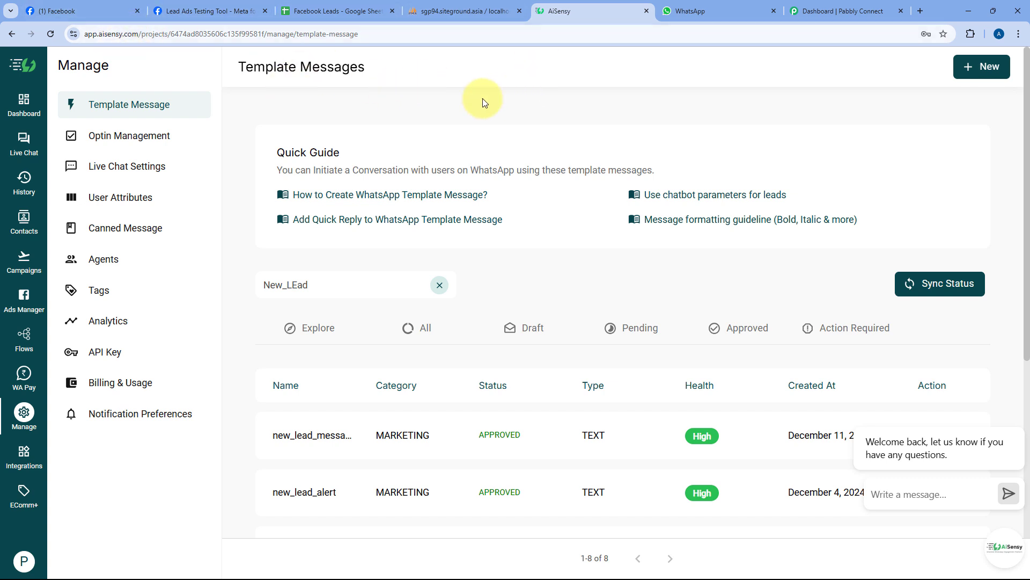
- Revisit the Facebook page, Leads sheet, New_Leads table and AiSensy templates, ending on Pabbly's dashboard
left_click(102, 9)
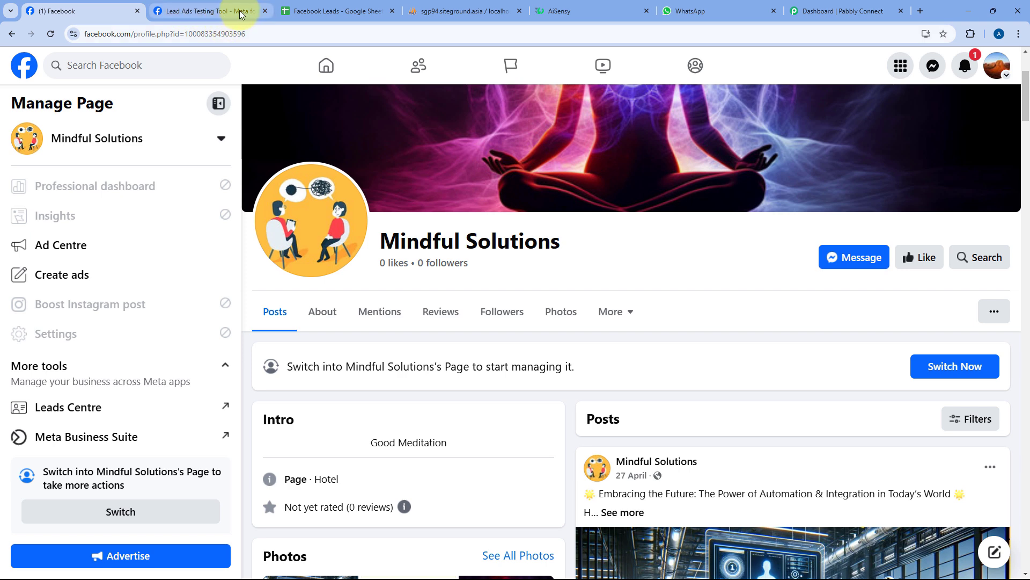
left_click(335, 11)
left_click(457, 11)
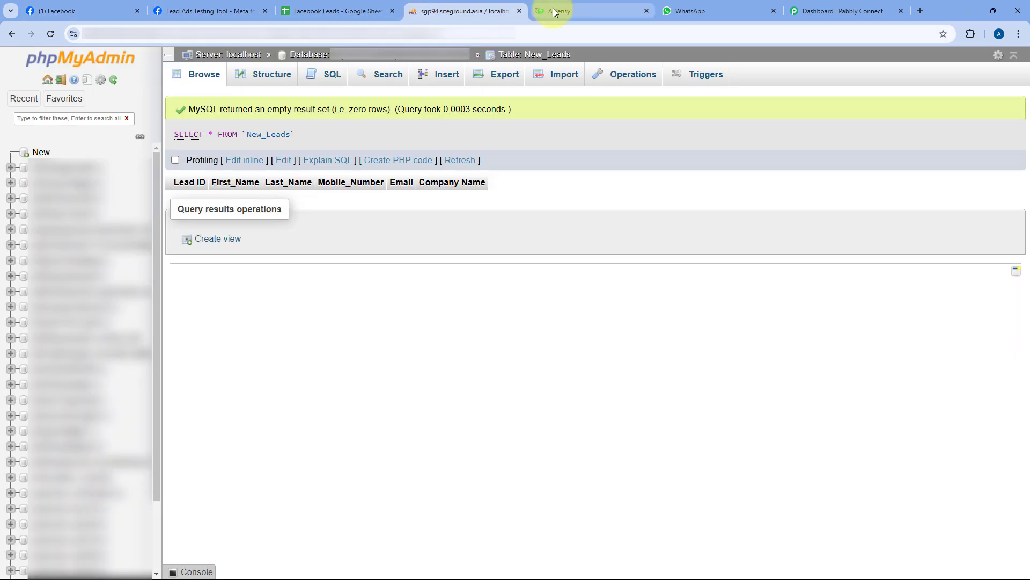
left_click(554, 12)
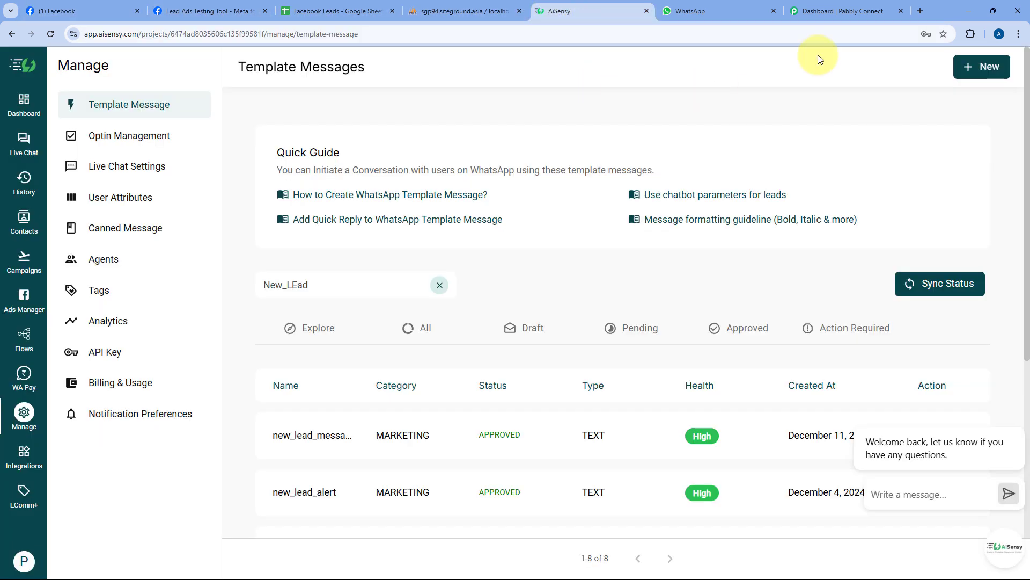
left_click(851, 9)
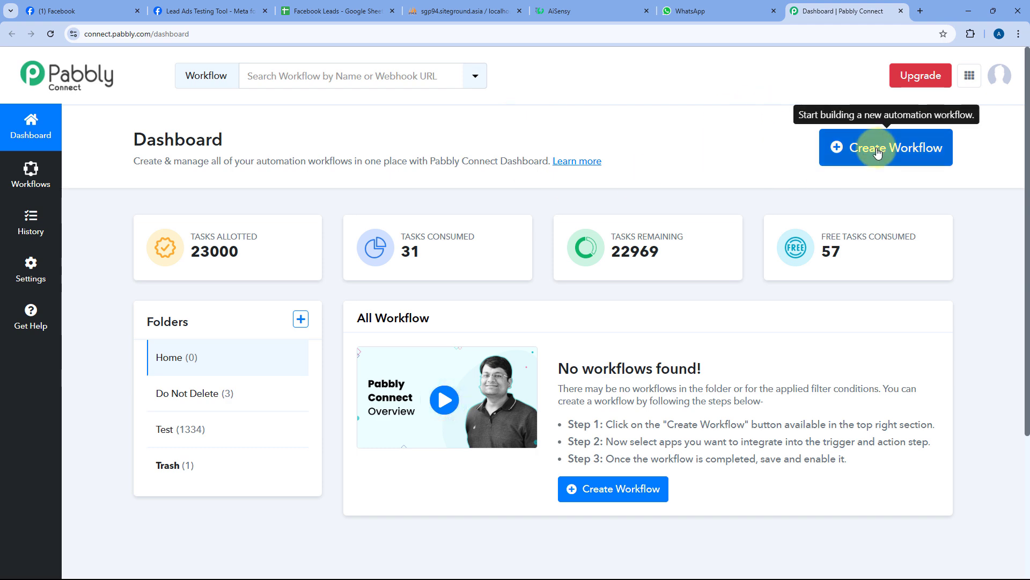
- Create the workflow 'Facebook Lead Ads to Google Sheets to MySQL to WhatsApp' in the Home folder
left_click(833, 146)
left_click(459, 275)
type("Face")
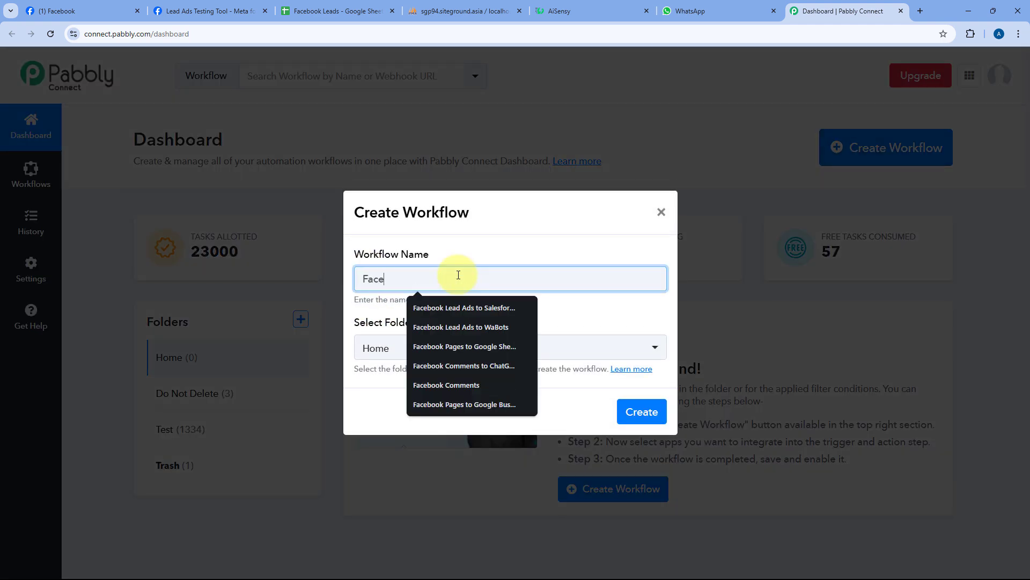
type("book Lead A")
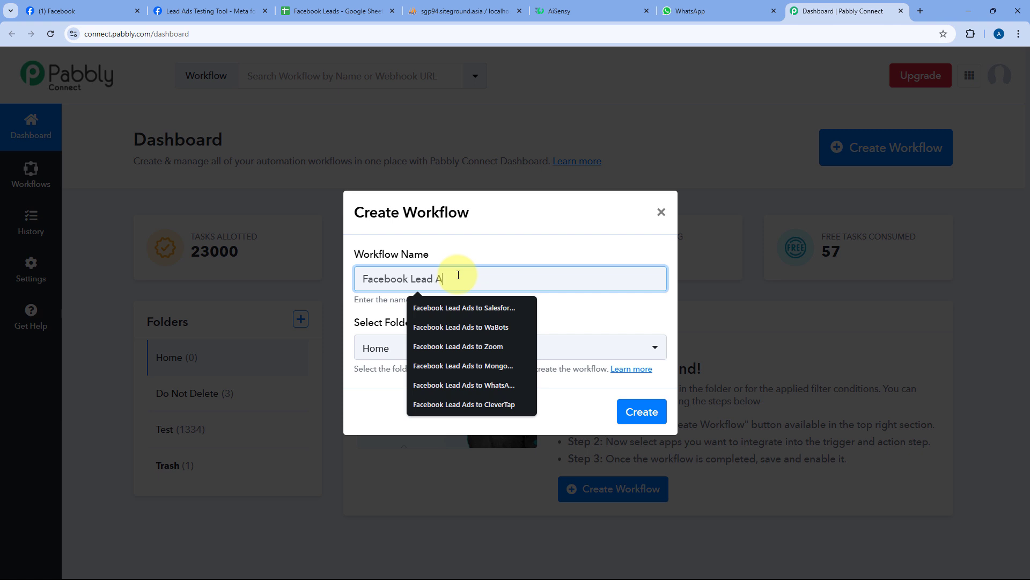
type("ds to Google Sheets to MySQL to WhatsApp")
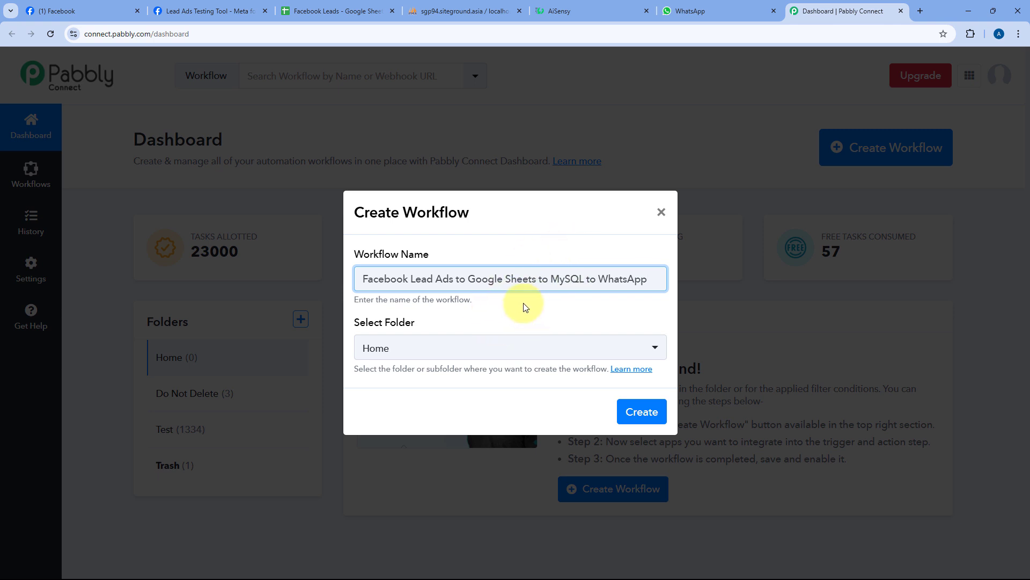
left_click(528, 352)
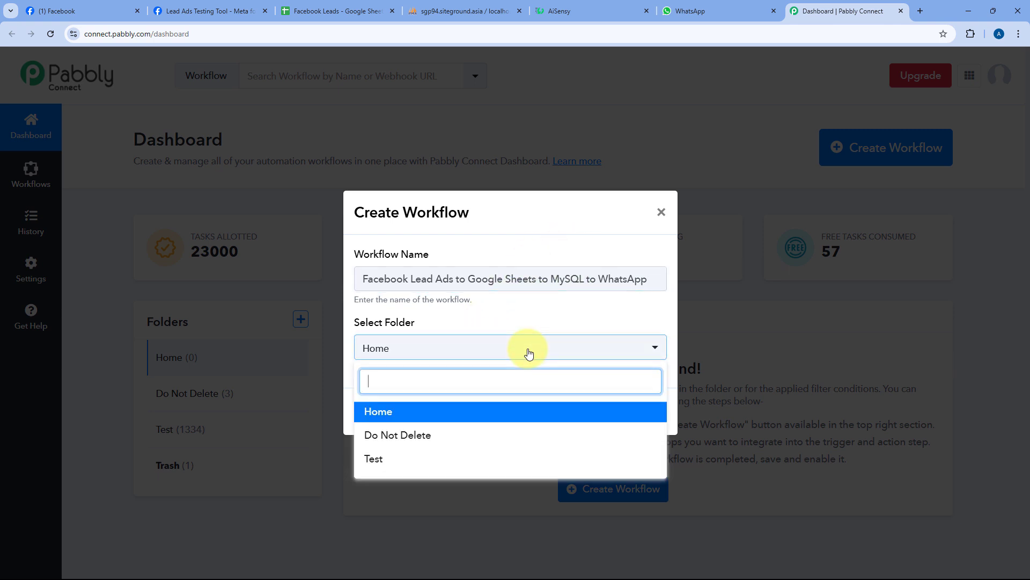
left_click(491, 412)
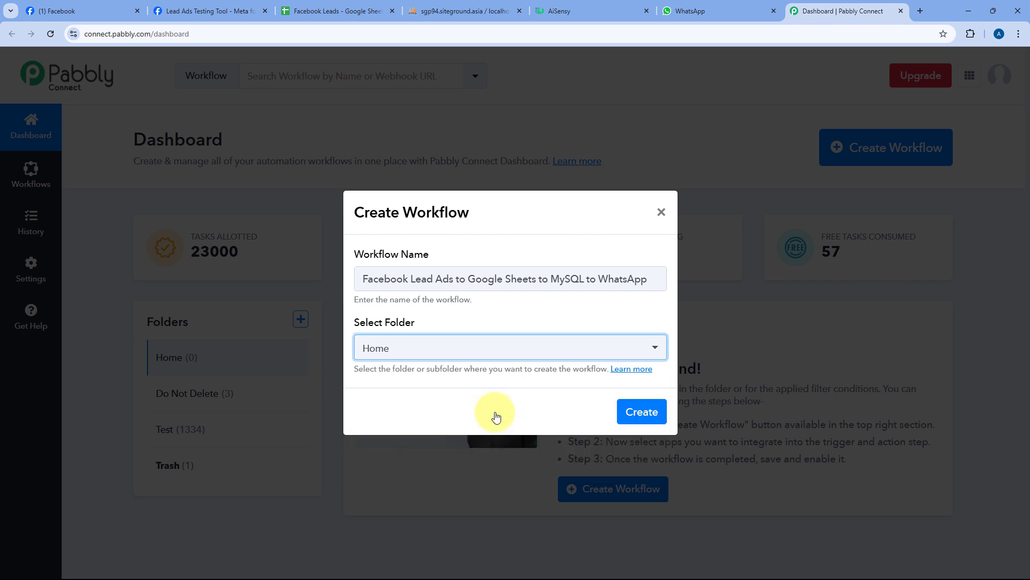
left_click(634, 415)
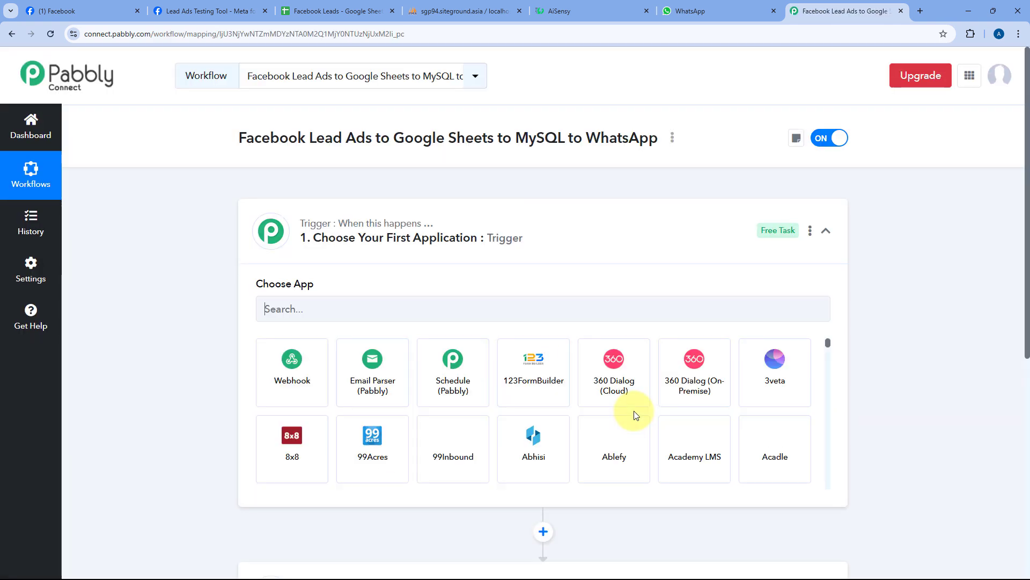
- Collapse and re-expand the workflow's Trigger card, then scroll down to view the action step
left_click(575, 225)
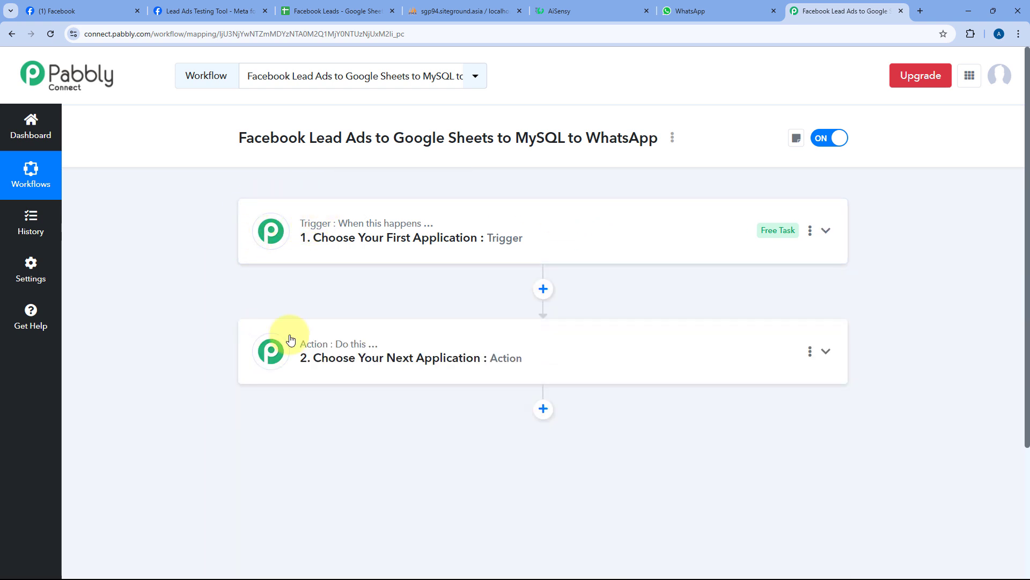
mouse_move(314, 201)
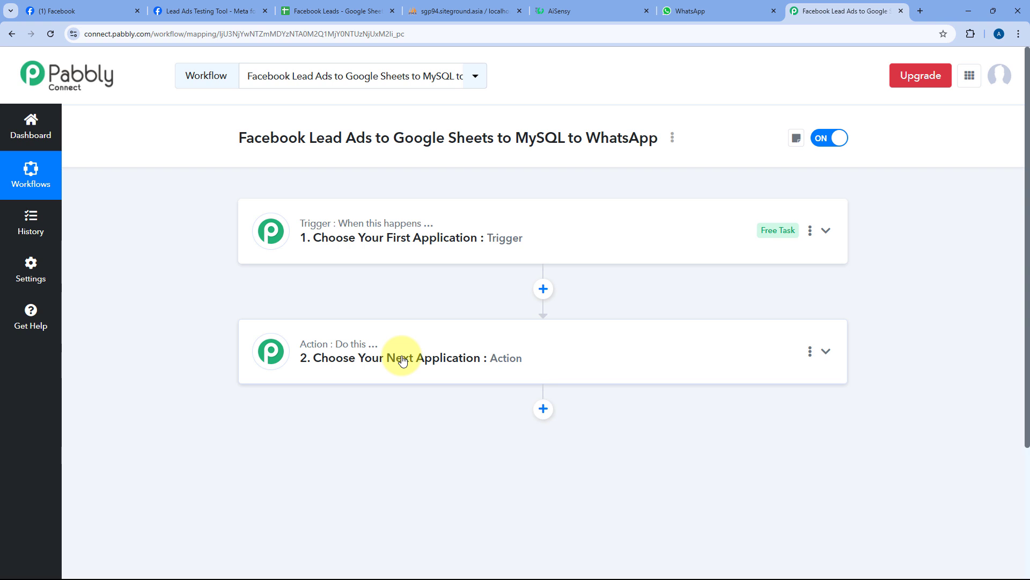
left_click(534, 238)
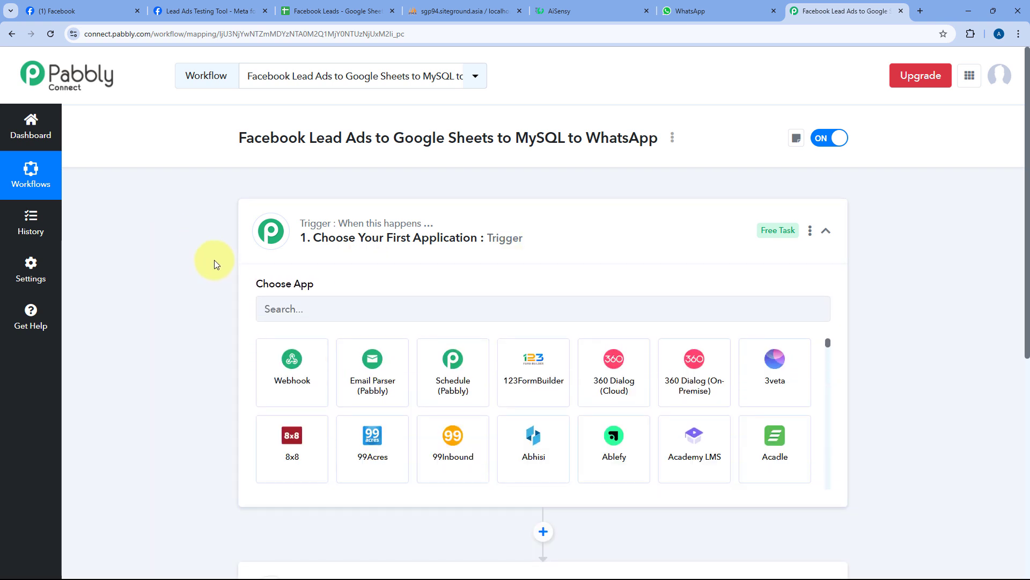
scroll(209, 262, "down", 2)
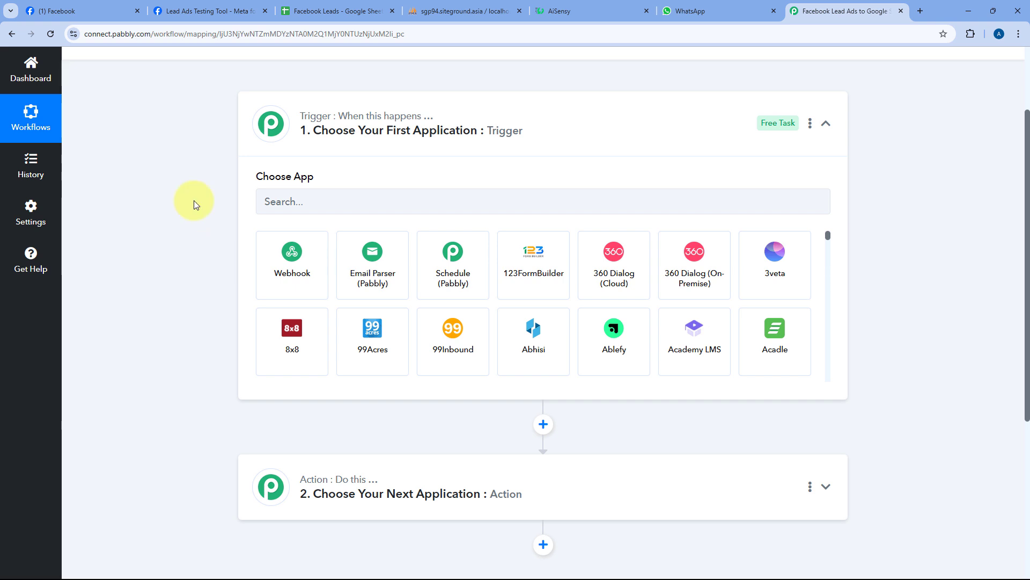
- Glance at the Lead Ads Testing Tool and the workflow, ending on the Mindful Solutions Facebook page
left_click(183, 14)
left_click(845, 11)
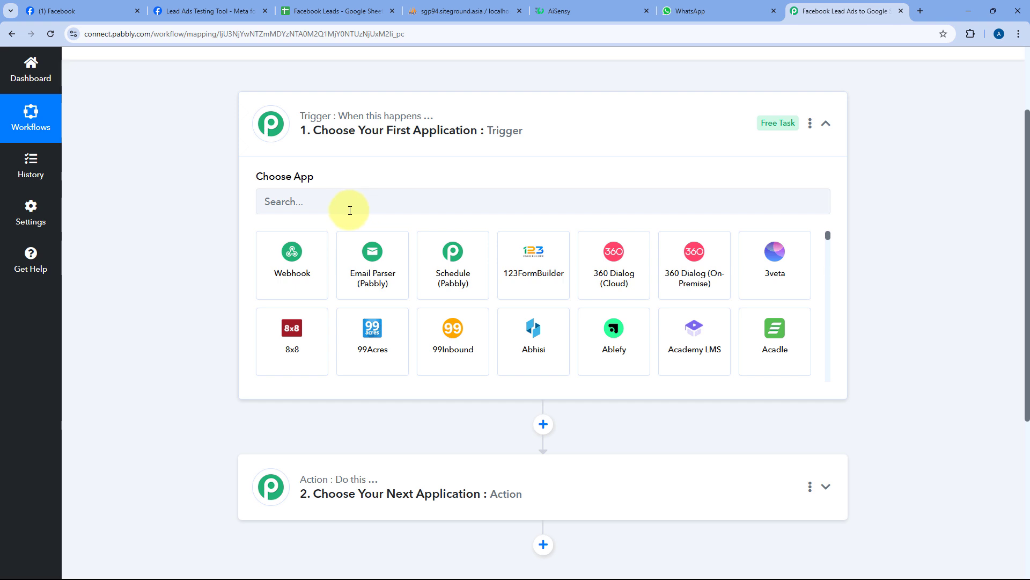
left_click(118, 11)
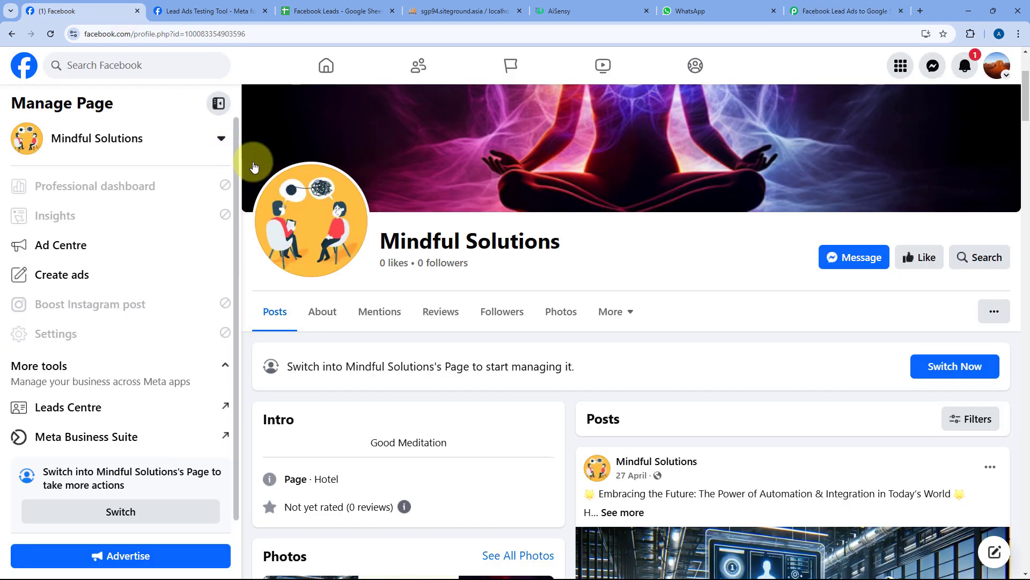
- Recheck the empty Facebook Leads sheet, New_Leads table and AiSensy dashboard, then return to the workflow
left_click(822, 11)
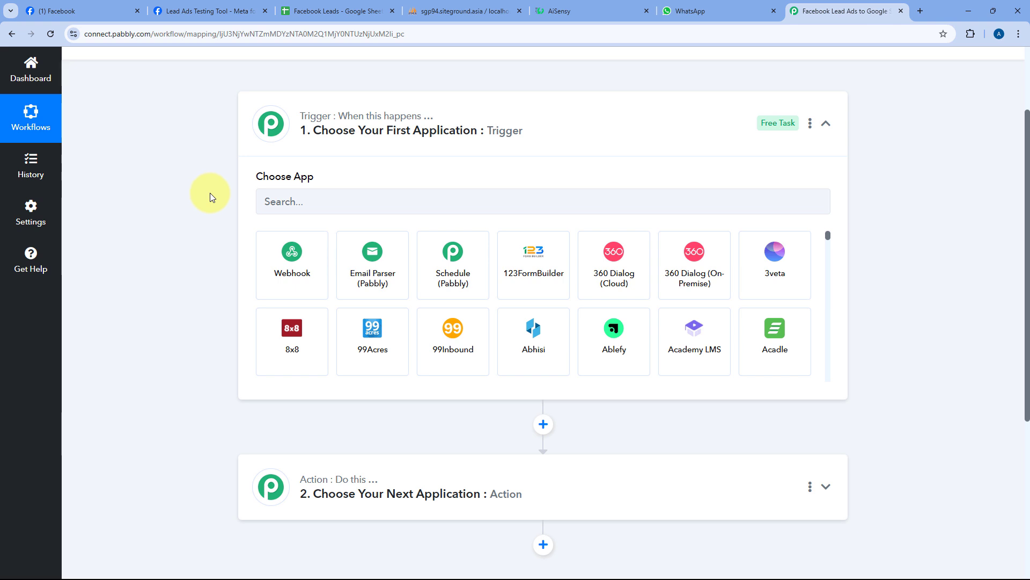
scroll(211, 192, "down", 2)
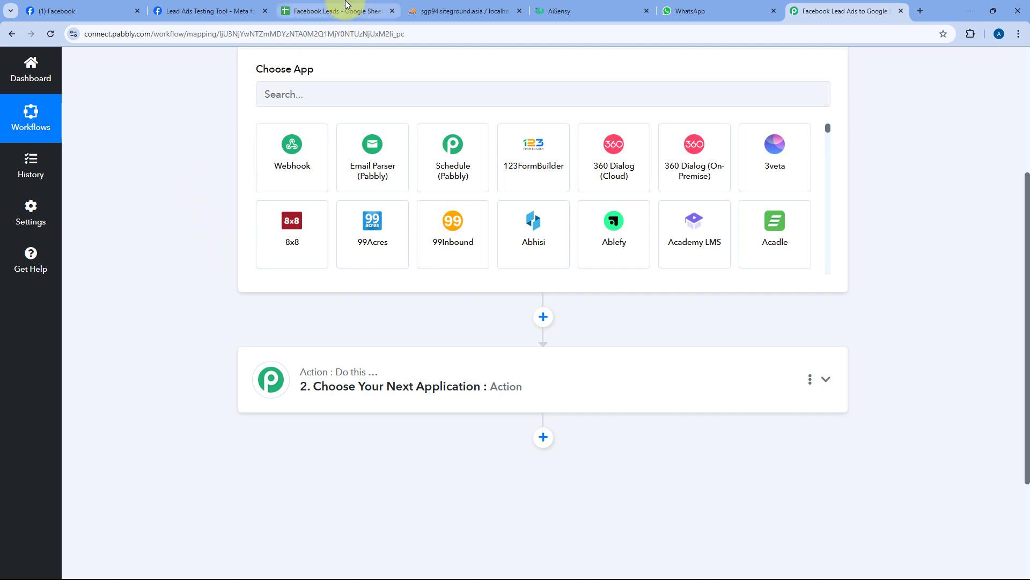
left_click(346, 8)
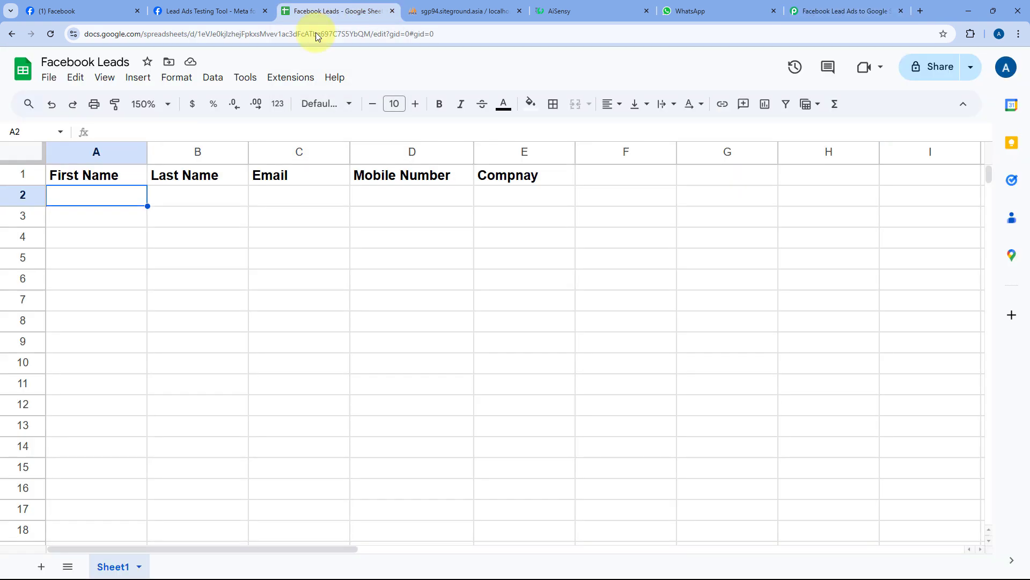
left_click(471, 8)
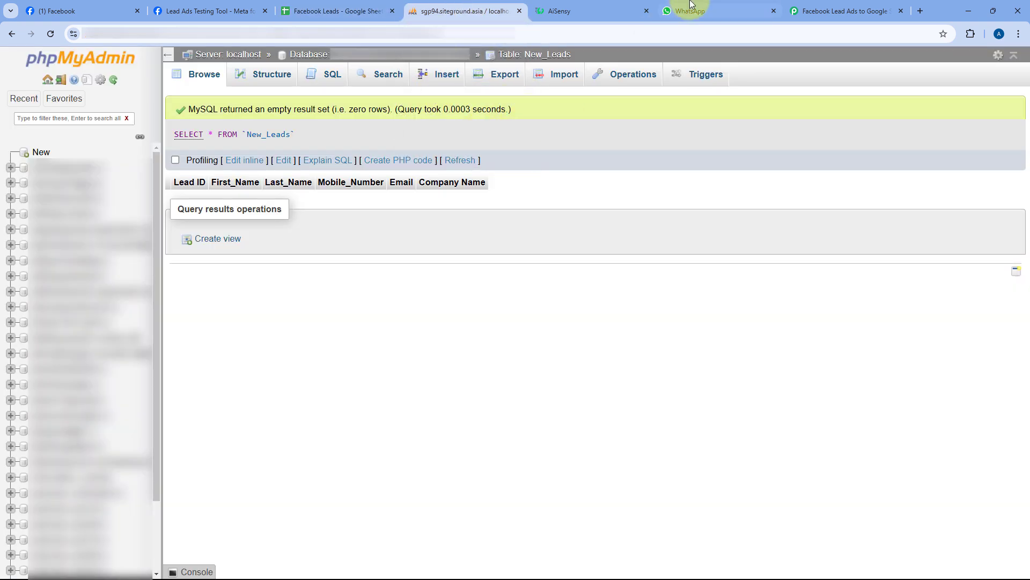
left_click(592, 3)
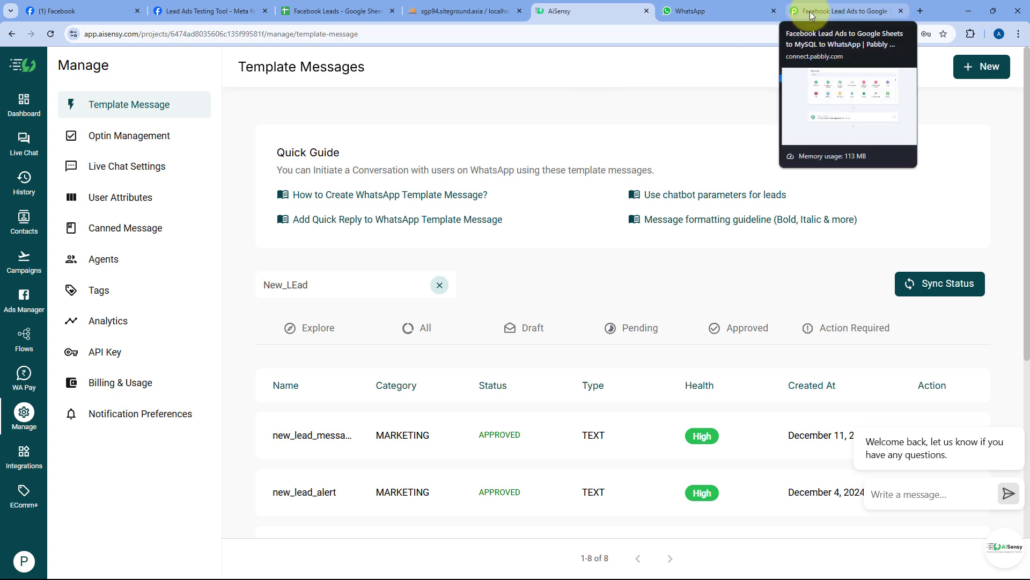
left_click(24, 104)
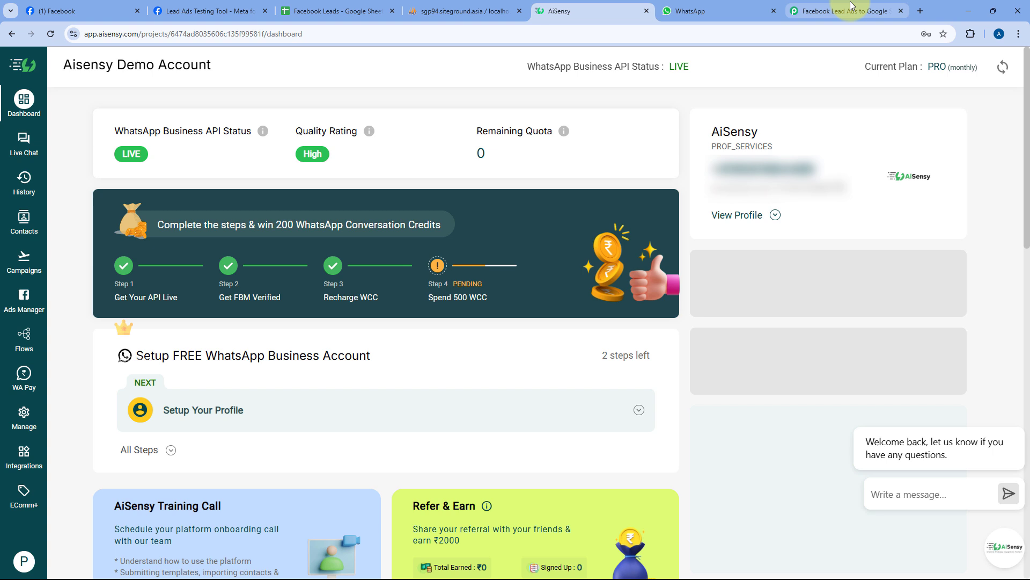
left_click(858, 7)
- Search 'Faceb' and pick Facebook Lead Ads as the trigger app
scroll(351, 192, "up", 2)
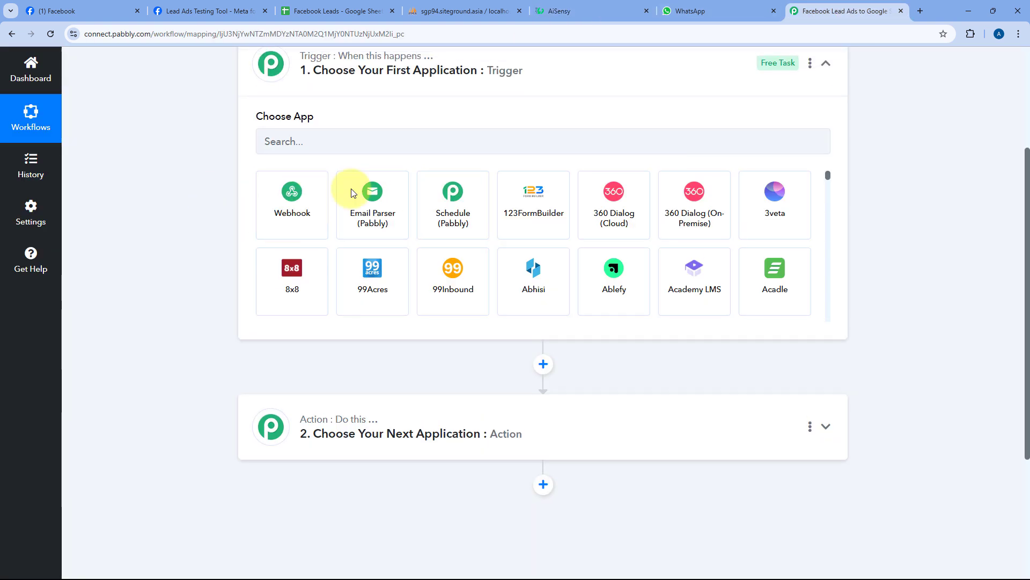
left_click(322, 148)
type("Facebook")
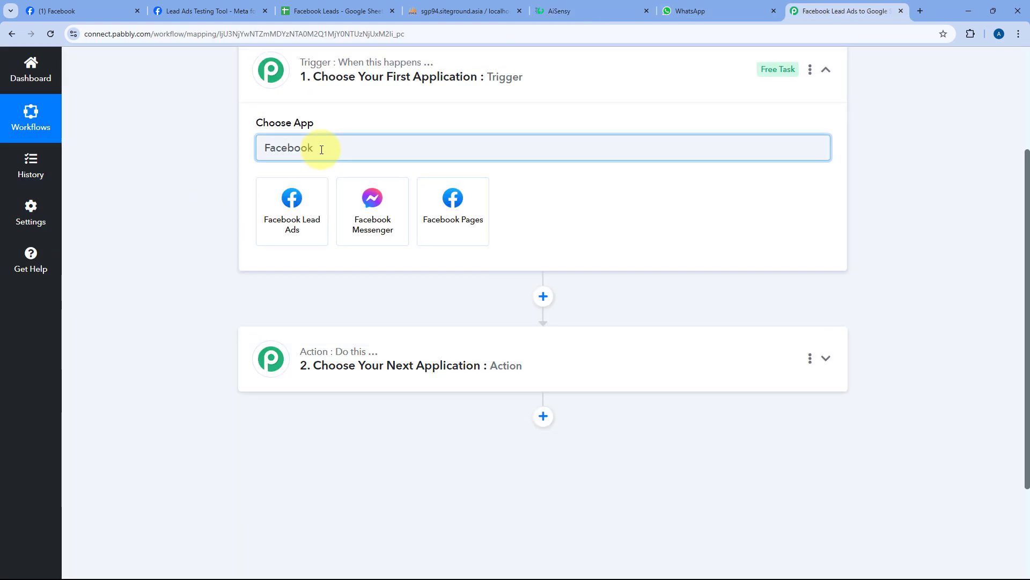
left_click(314, 199)
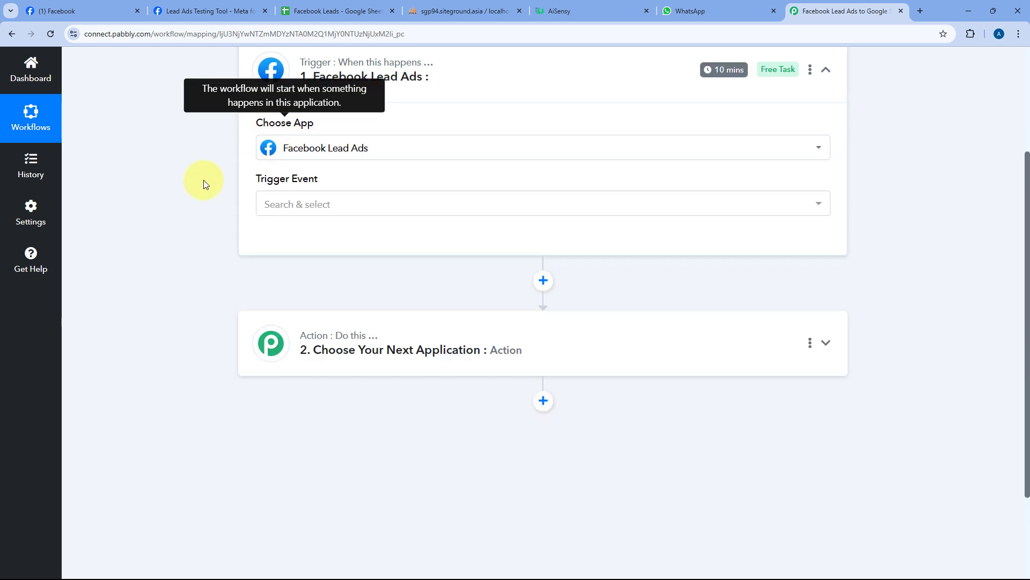
- Set the trigger event to New Lead Instant (Beta) and bring up the account connection panel
scroll(203, 180, "down", 1)
left_click(322, 148)
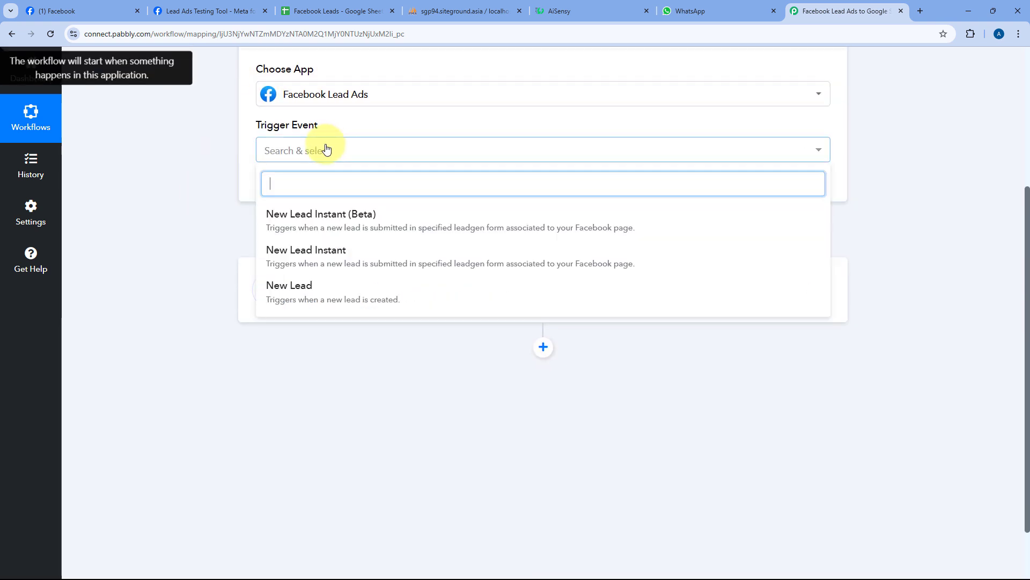
left_click(312, 219)
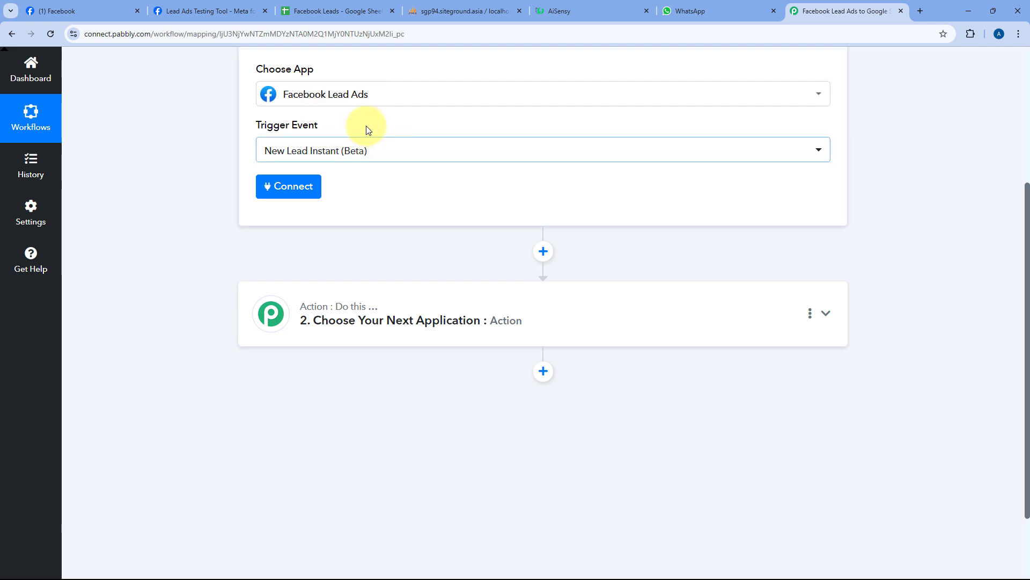
left_click(311, 189)
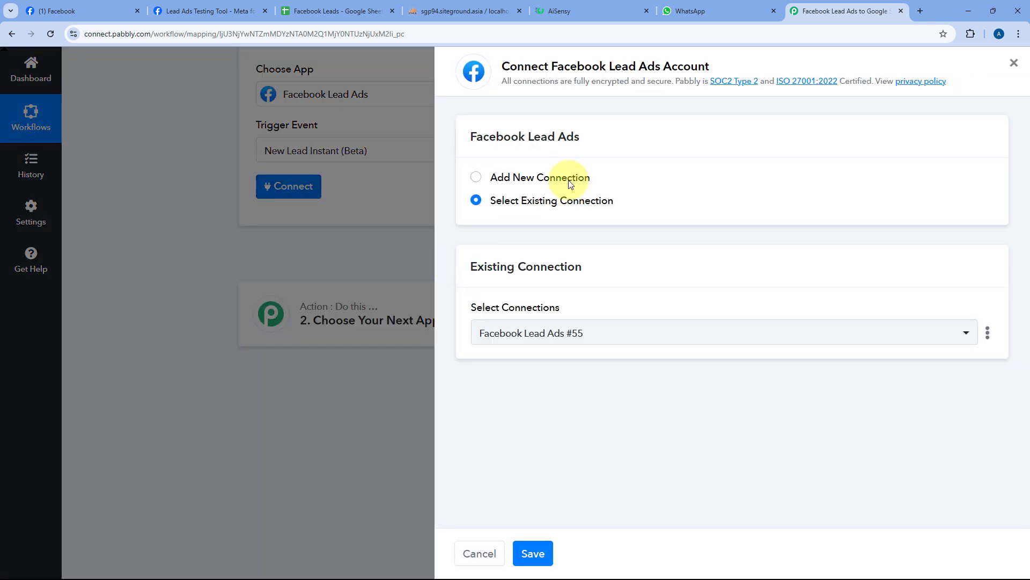
- Add a new Facebook Lead Ads connection and approve access in the Facebook consent popup
left_click(477, 178)
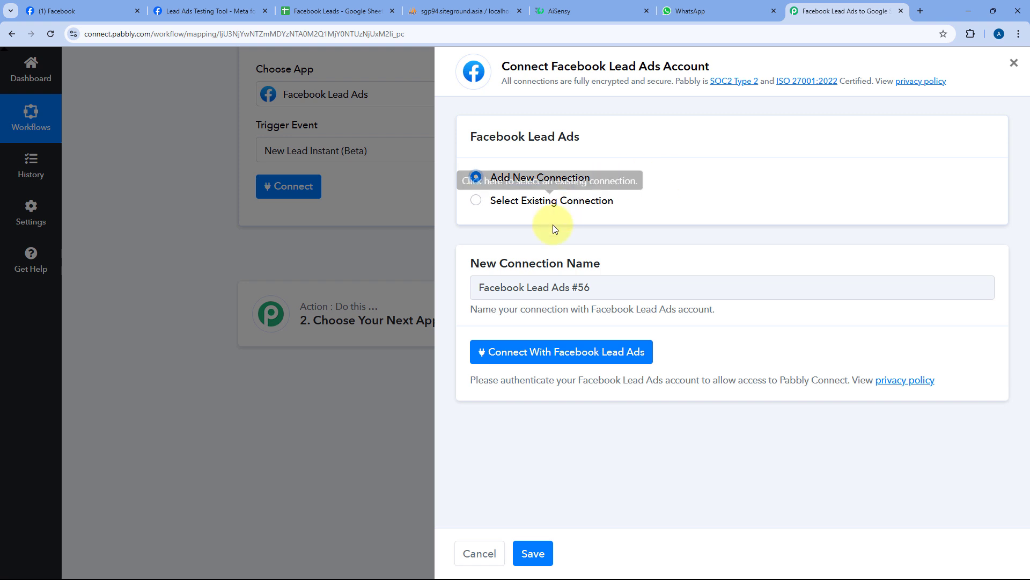
left_click(567, 354)
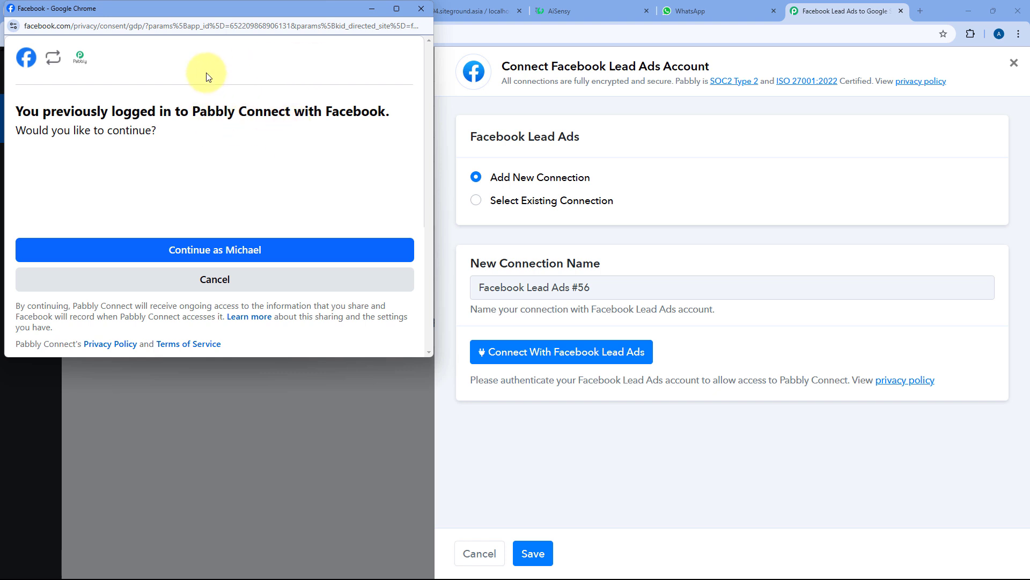
left_click(228, 249)
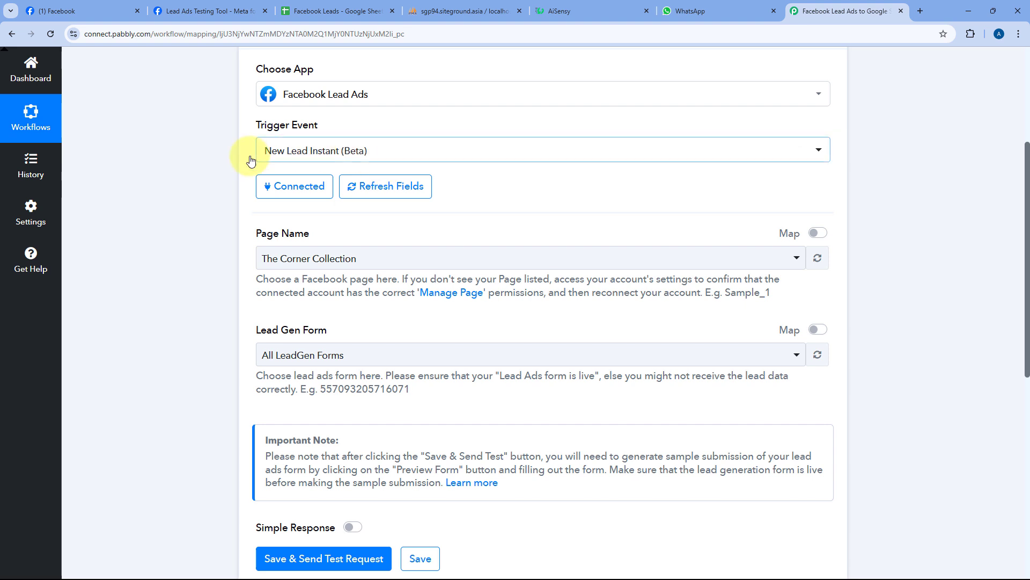
- Verify the page name on Facebook, then search 'Min' and select Mindful Solutions as the Page Name
scroll(450, 180, "down", 2)
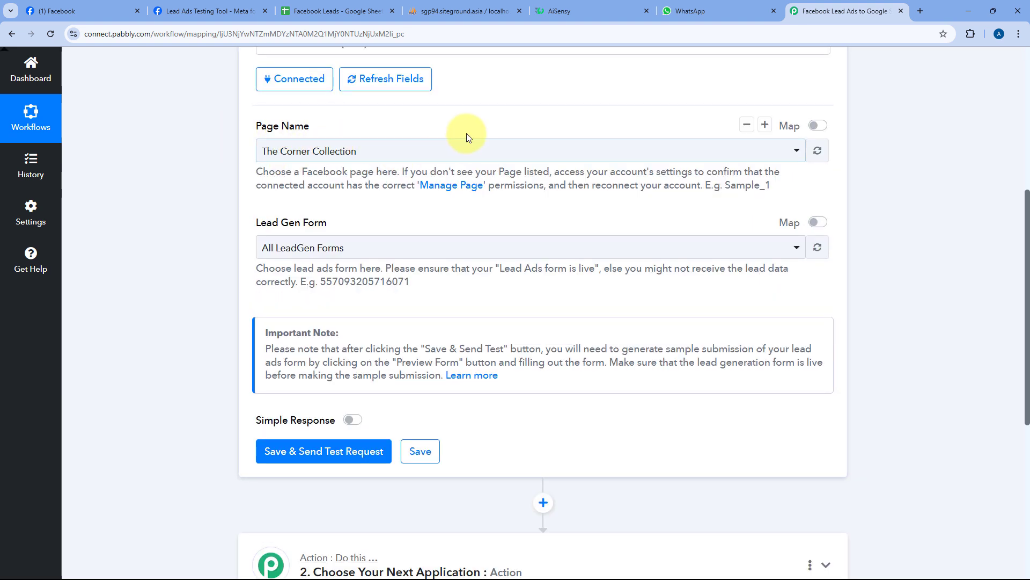
left_click(420, 155)
scroll(349, 211, "down", 2)
scroll(400, 188, "down", 6)
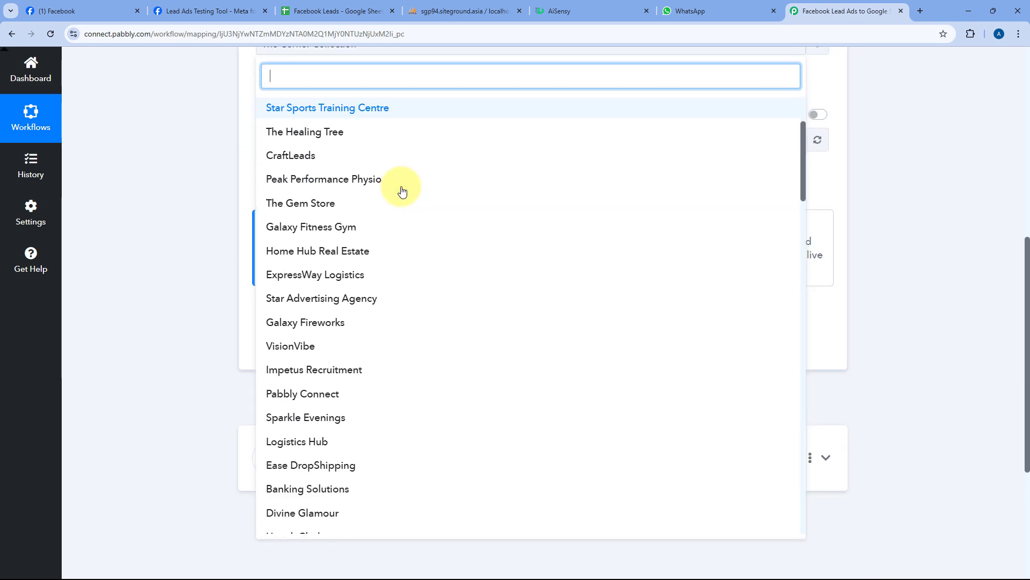
scroll(400, 194, "down", 10)
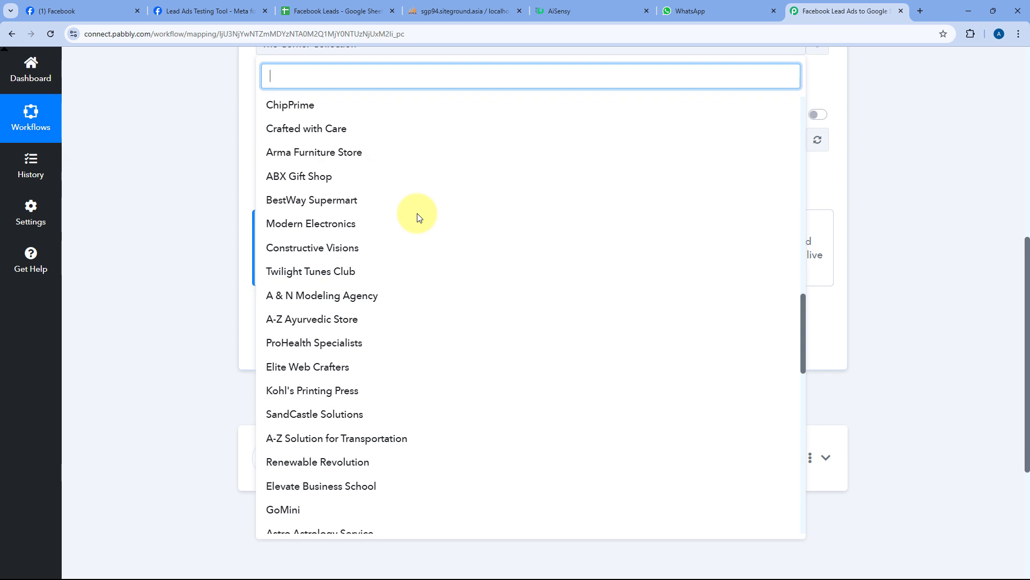
left_click(61, 10)
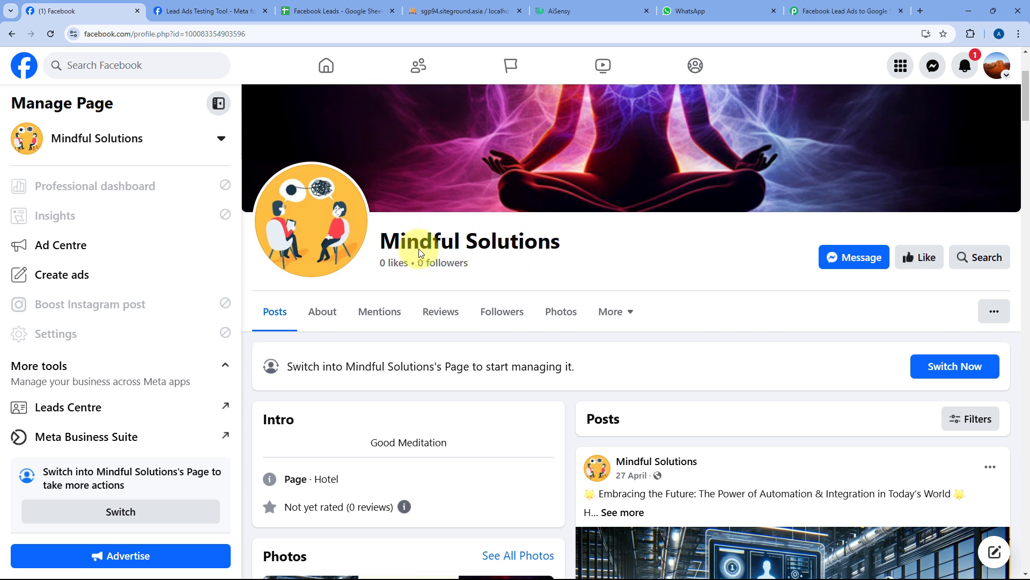
left_click(819, 11)
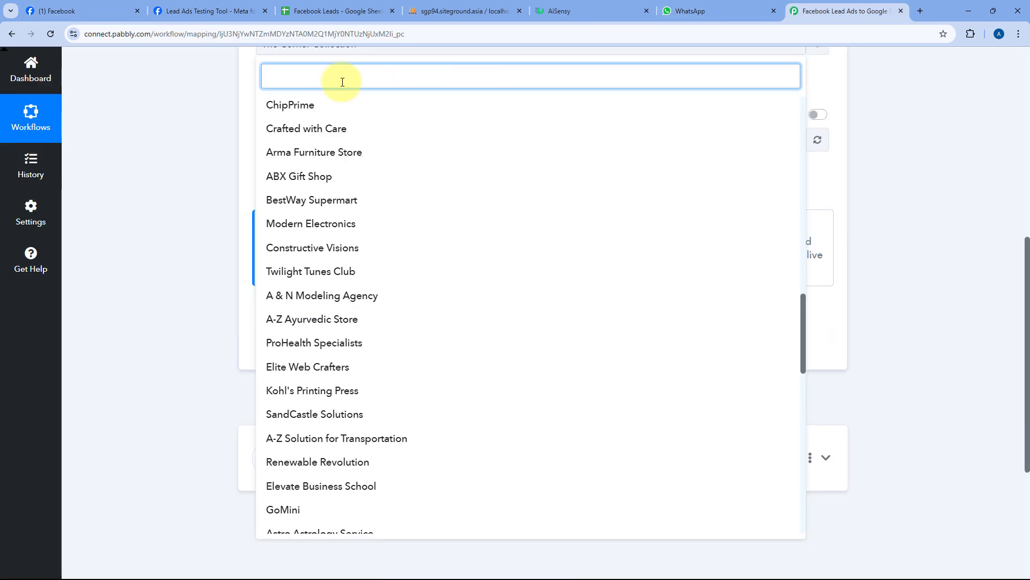
type("Min")
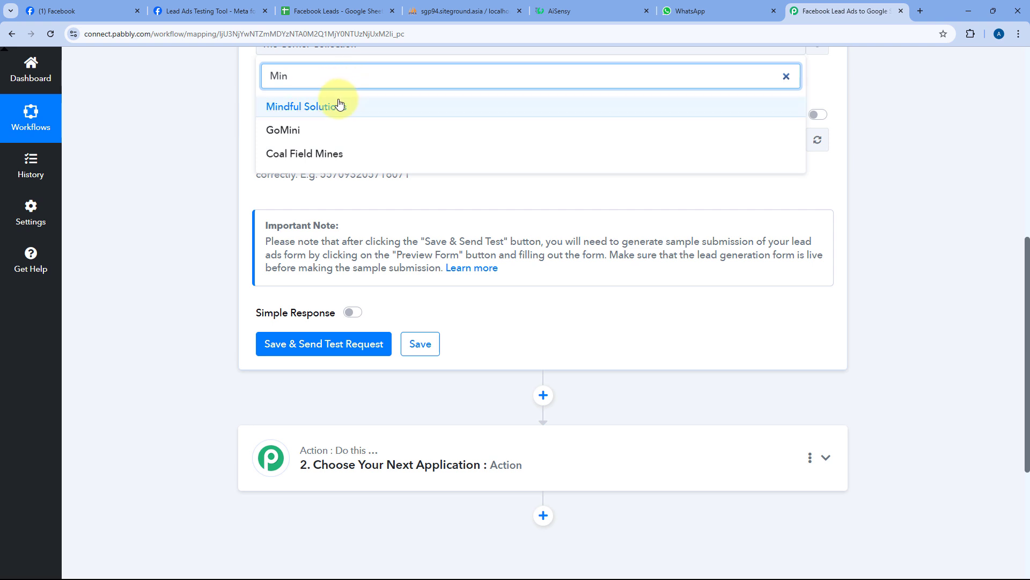
left_click(340, 104)
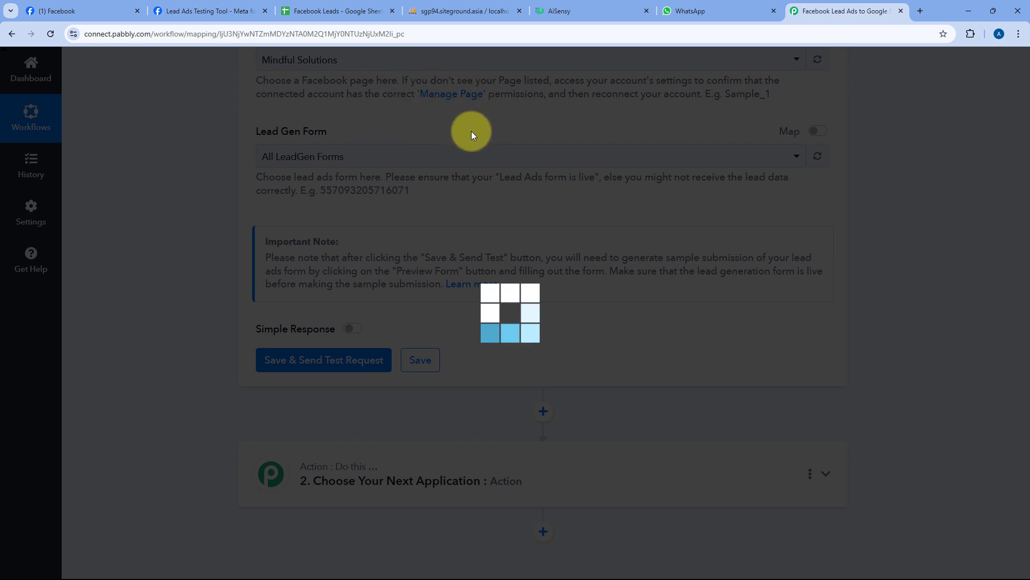
- Keep All LeadGen Forms as the trigger's Lead Gen Form
scroll(365, 201, "up", 3)
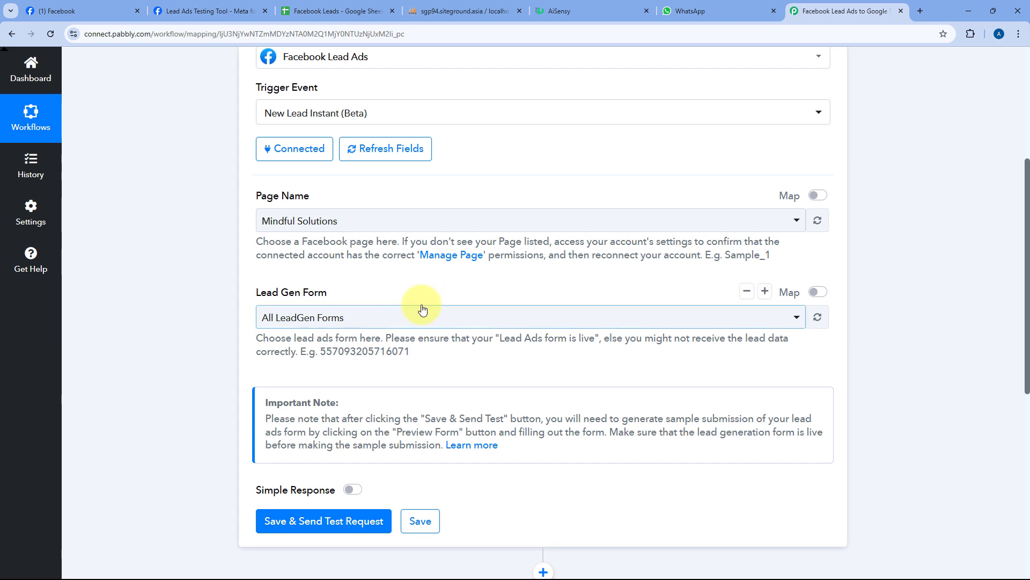
left_click(415, 320)
scroll(230, 292, "down", 2)
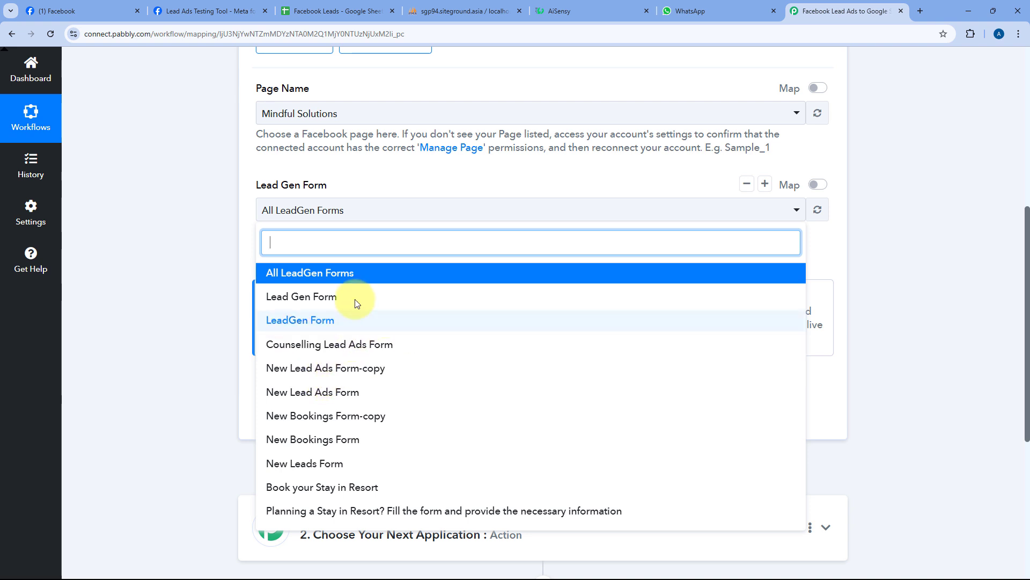
left_click(307, 278)
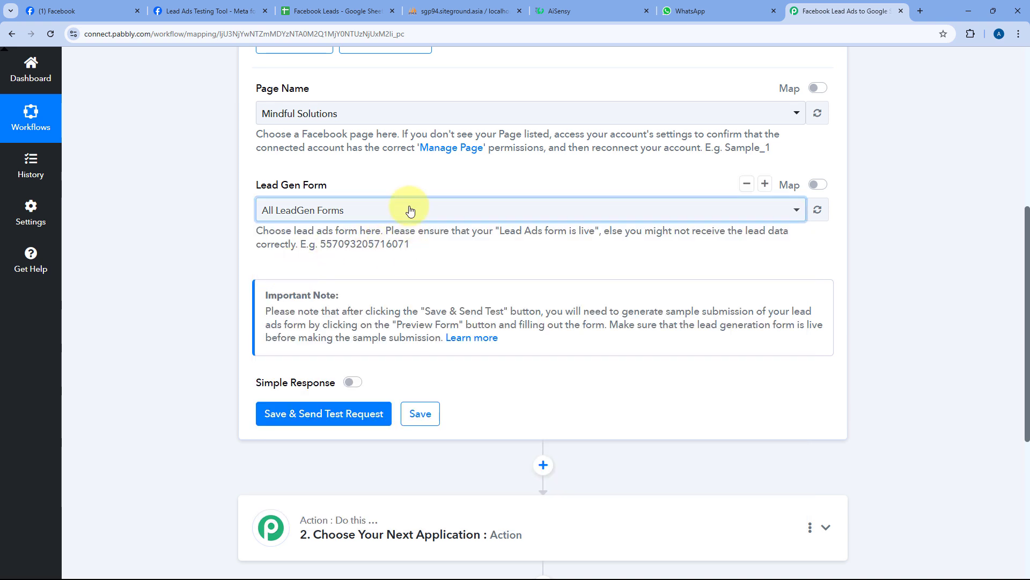
left_click(374, 213)
left_click(242, 241)
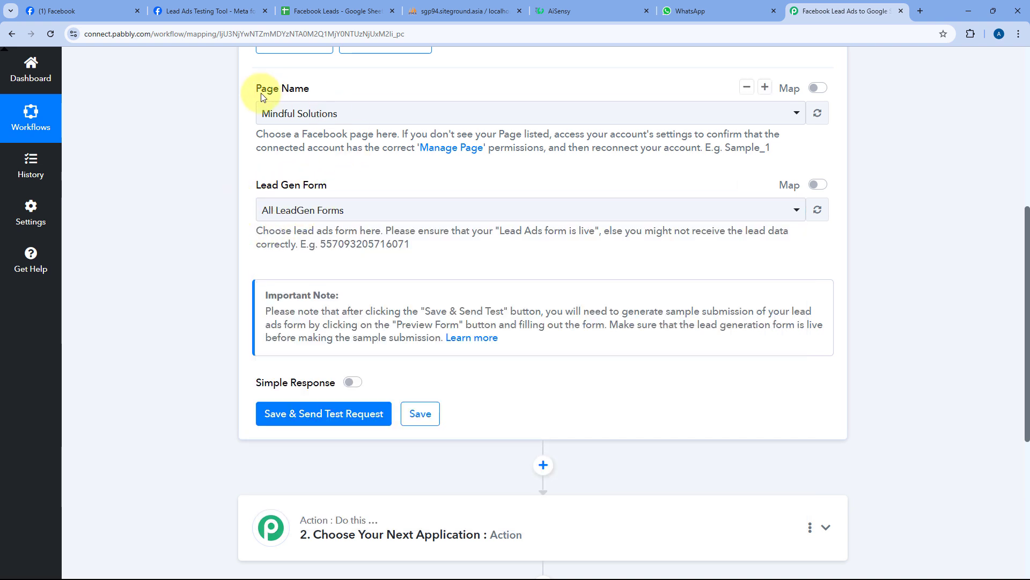
- Save & Send Test Request so the trigger awaits a webhook, then go to the Lead Ads Testing Tool
scroll(391, 174, "down", 1)
scroll(390, 174, "down", 3)
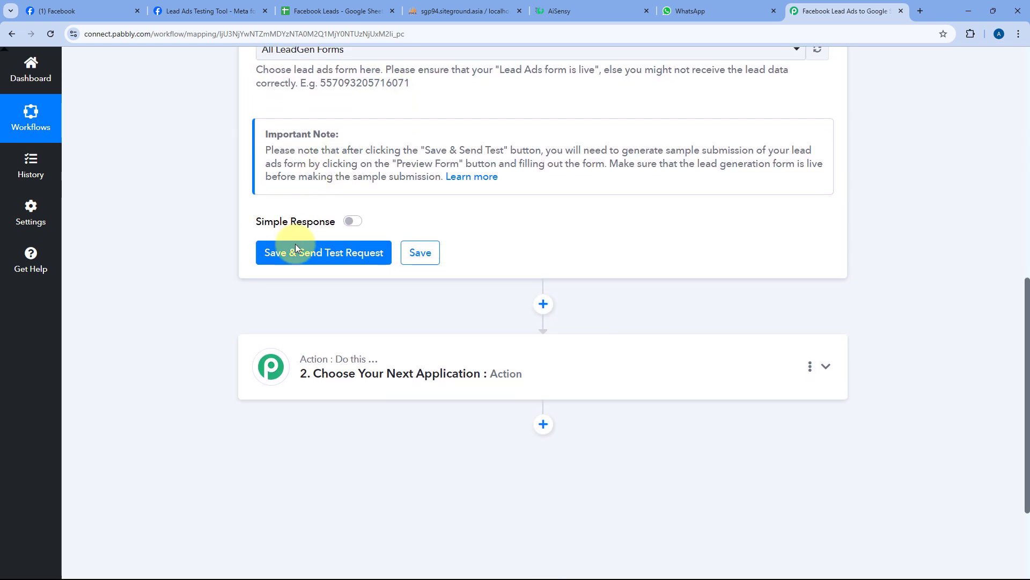
left_click(314, 253)
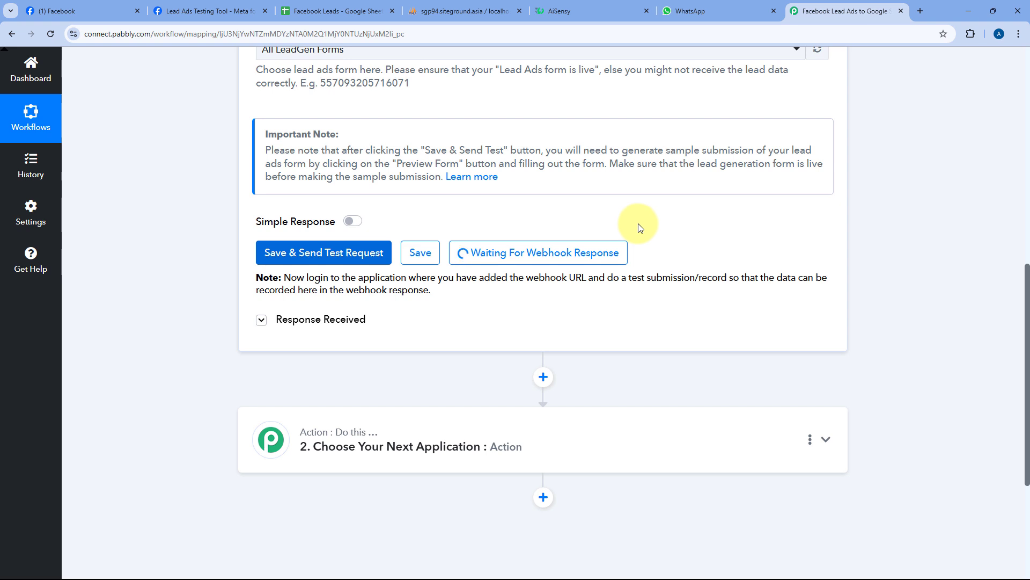
left_click(237, 10)
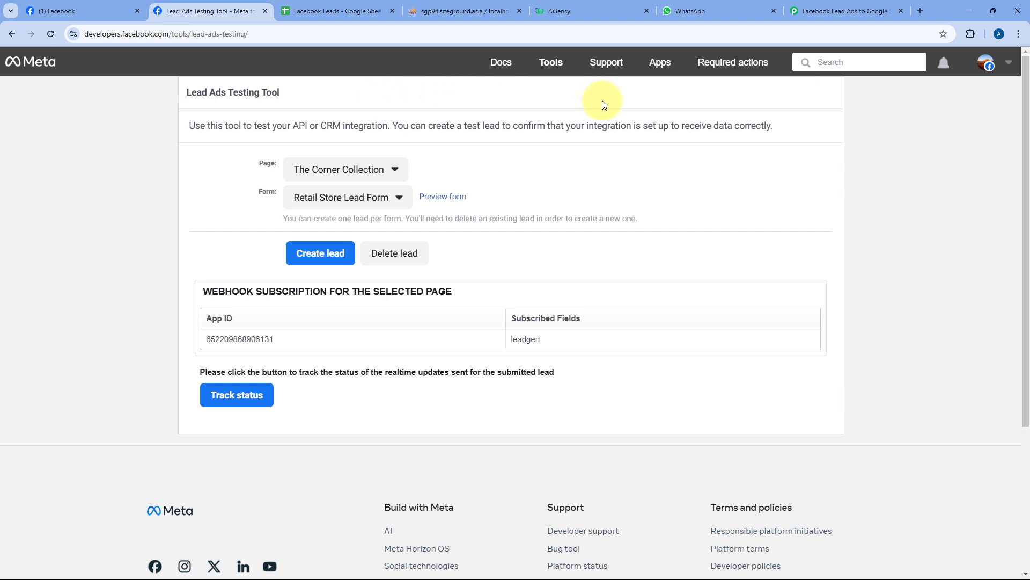
- Select the Mindful Solutions page and its Lead Gen Form in the Lead Ads Testing Tool
left_click(844, 10)
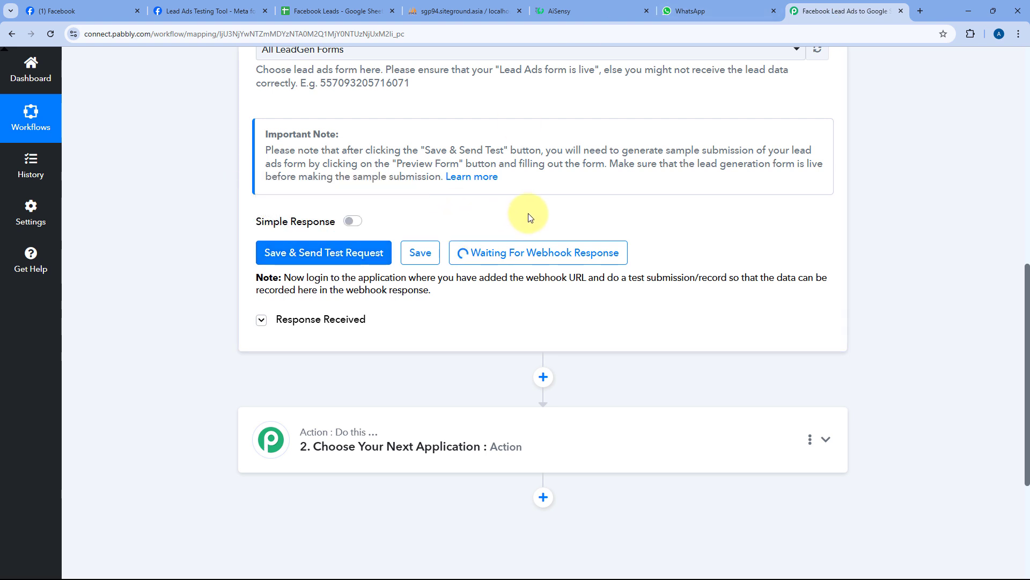
left_click(209, 11)
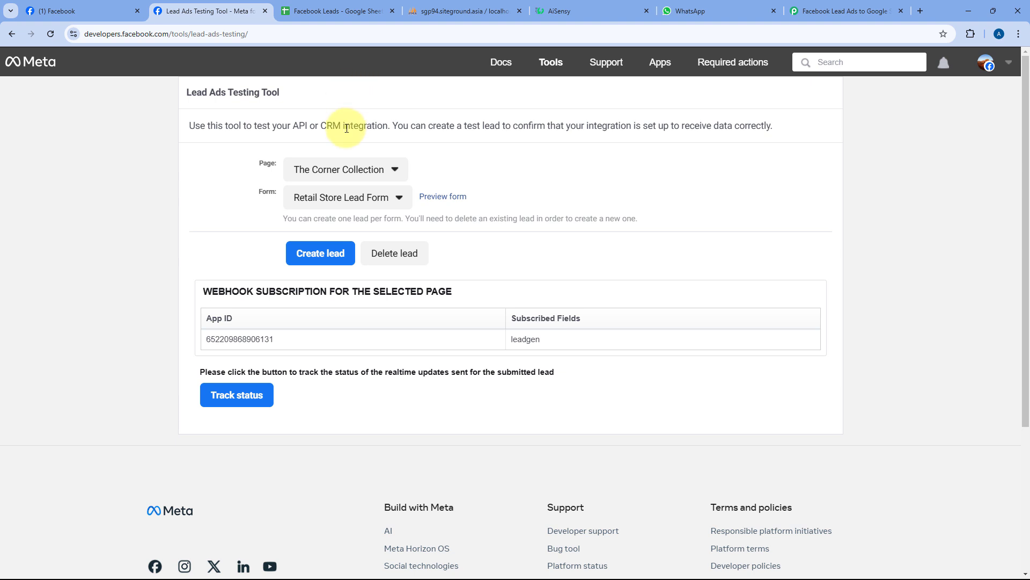
left_click(365, 170)
key("ctrl+f")
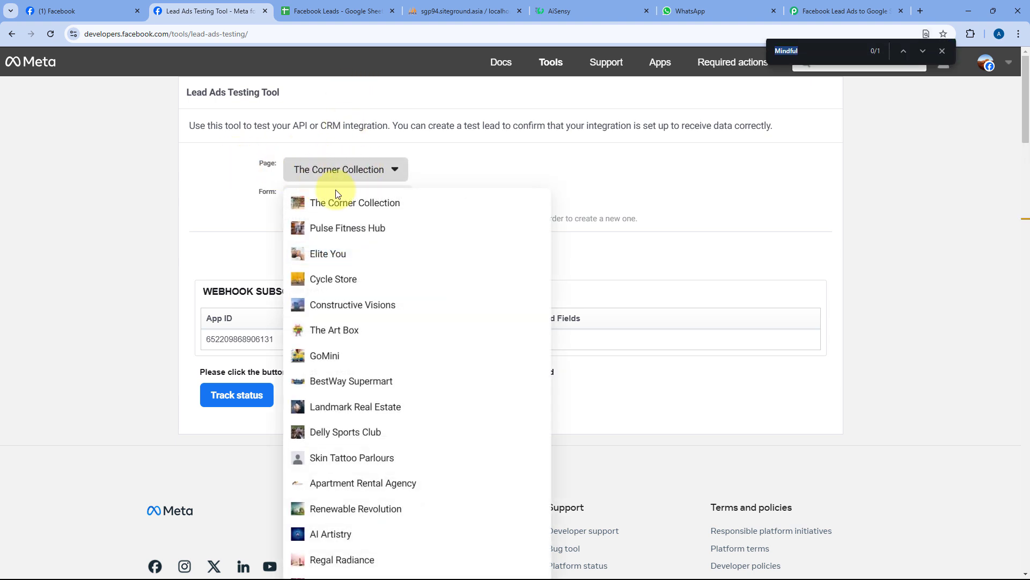
type("Mind")
left_click(322, 315)
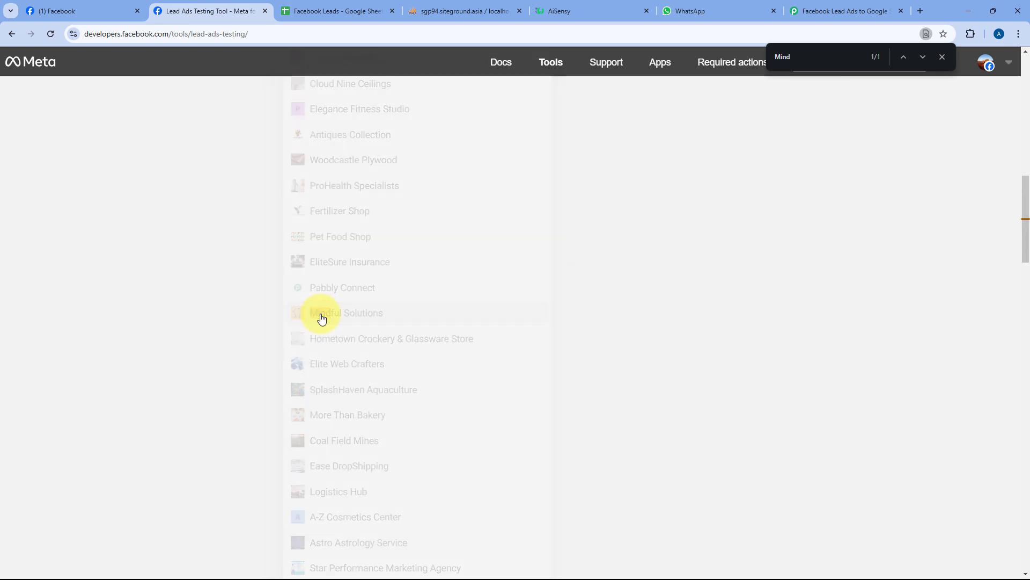
scroll(276, 289, "up", 3)
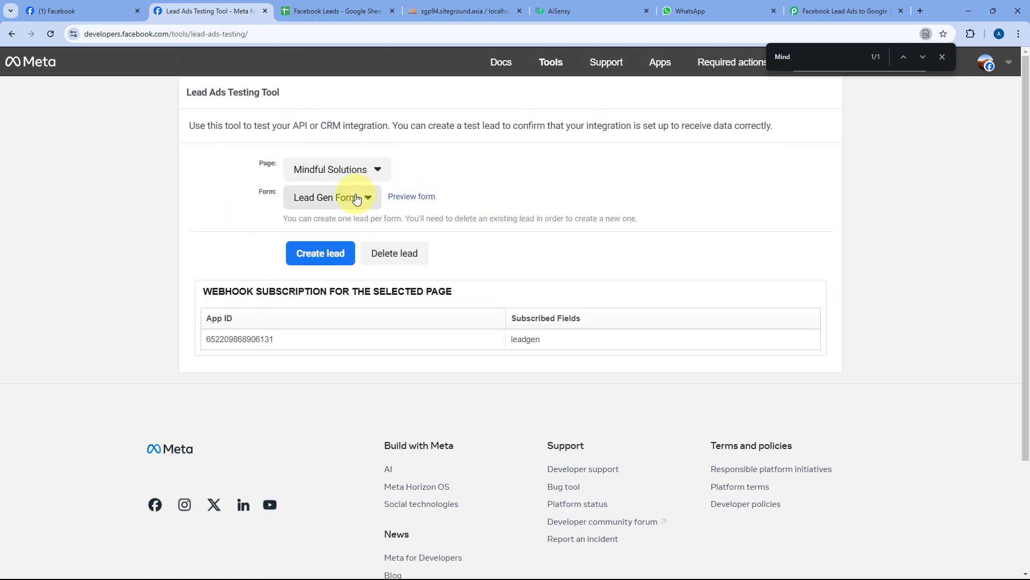
left_click(356, 198)
left_click(318, 222)
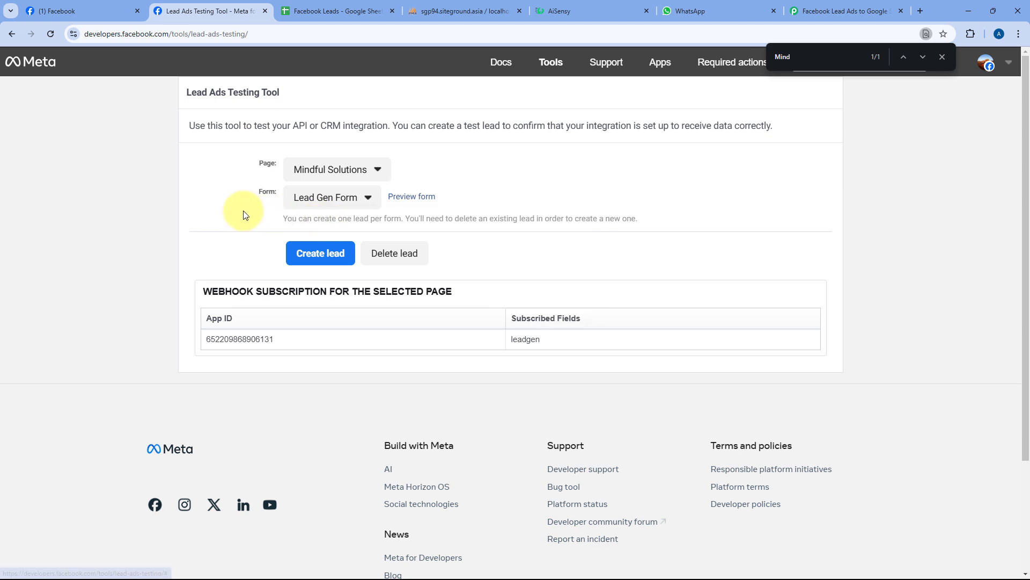
- Fill the preview lead form with a demo name, email, phone number and company Pabbly
left_click(416, 202)
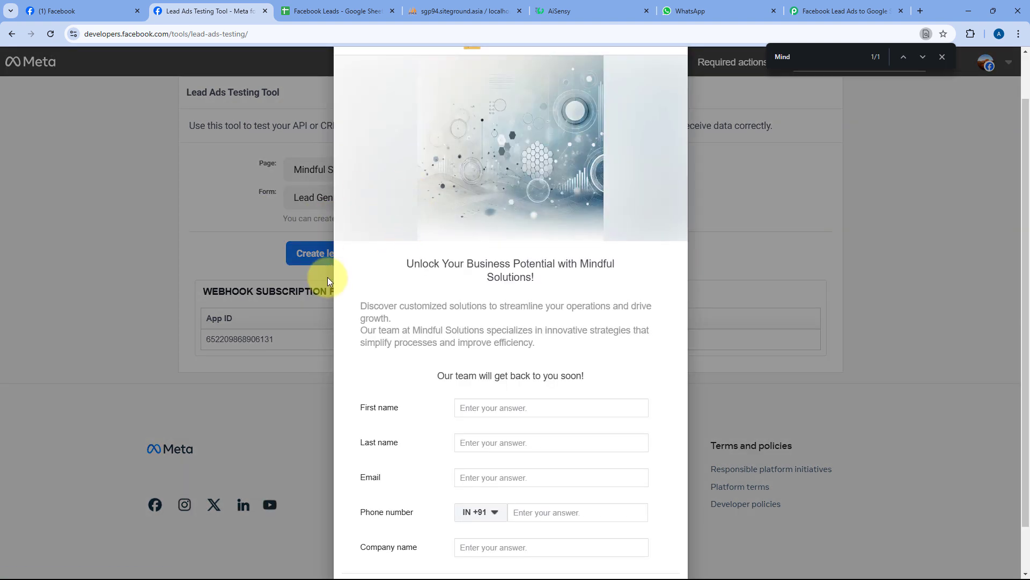
scroll(473, 279, "down", 1)
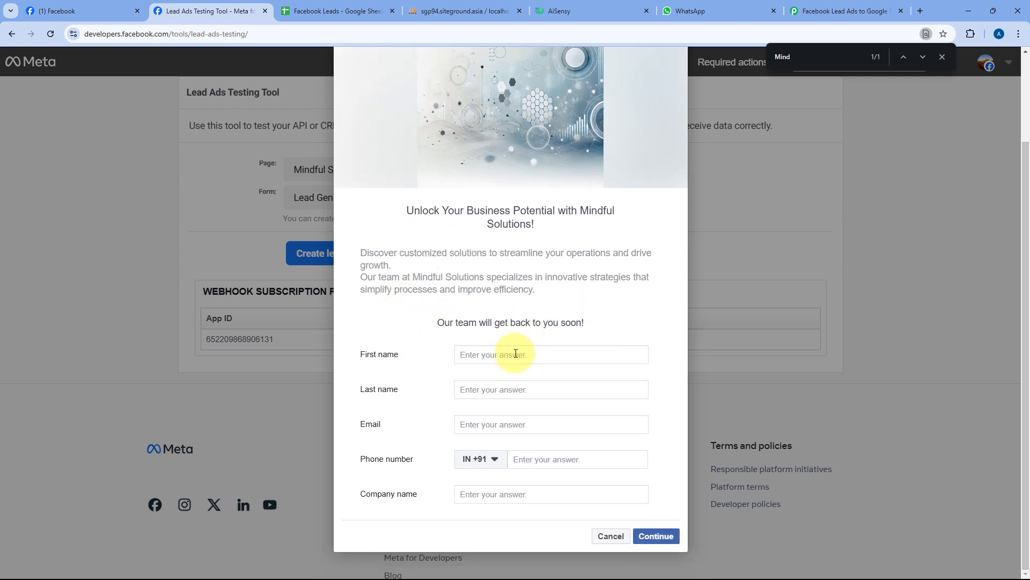
type("Demo")
key("BackSpace")
type("User")
key("Tab")
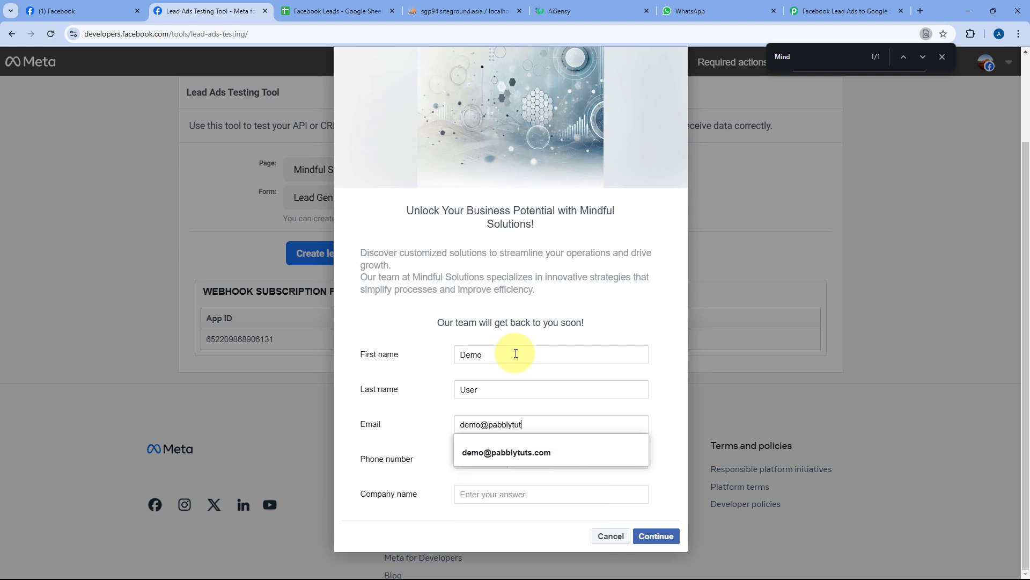
key("Tab")
key("Tab")
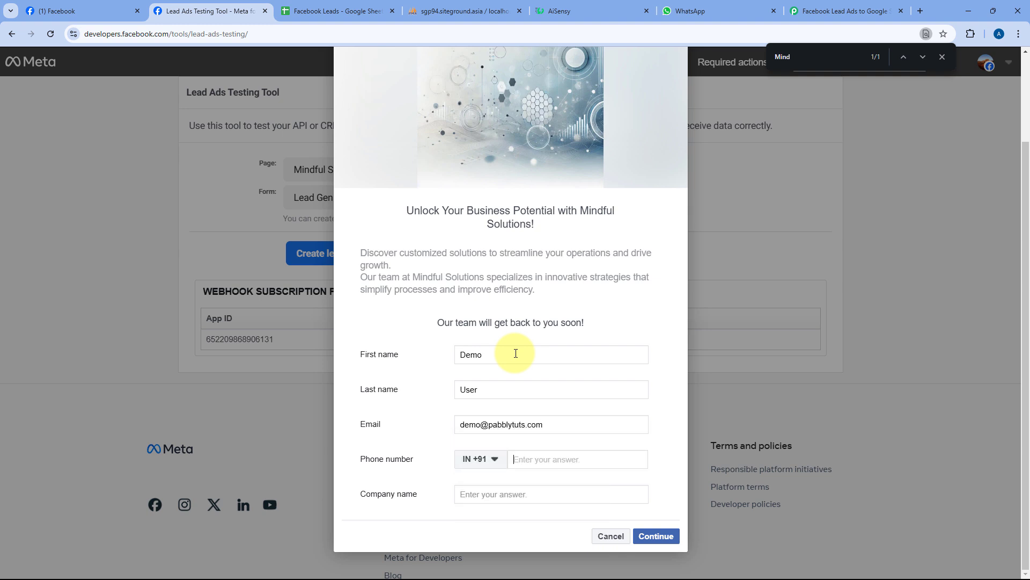
type("1234 567 890")
key("Tab")
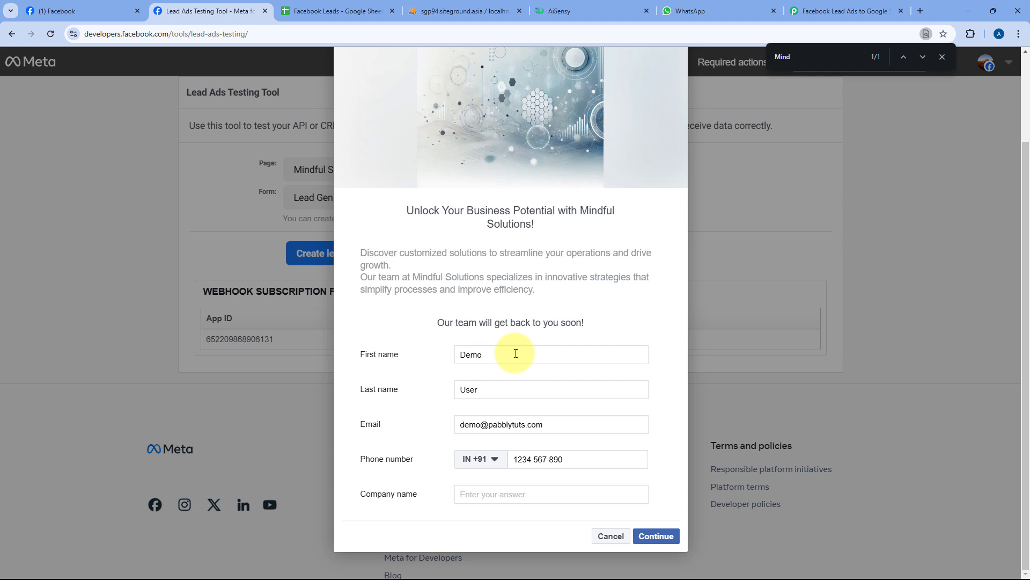
type("Pabbly")
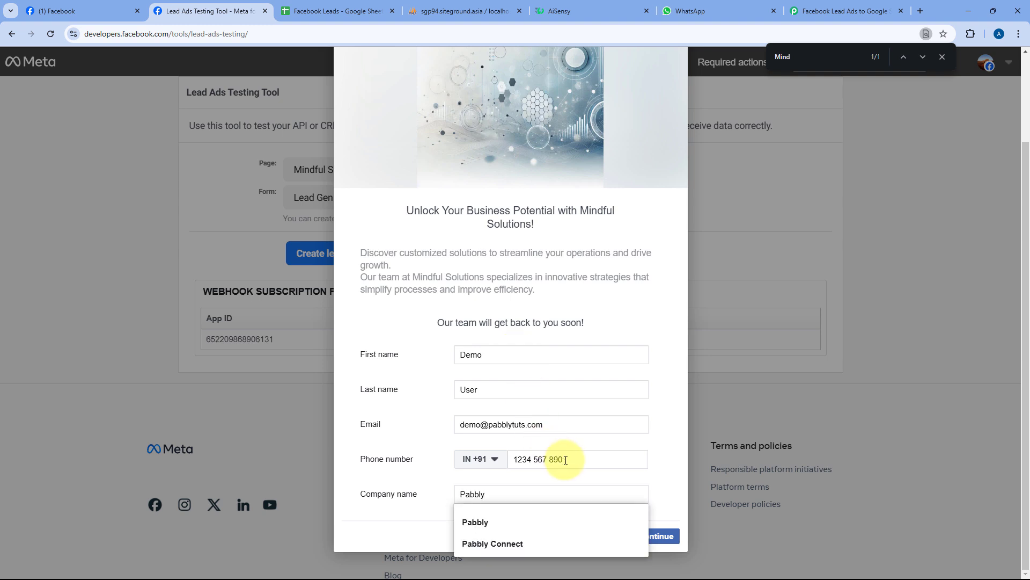
left_click_drag(566, 460, 494, 462)
left_click(531, 366)
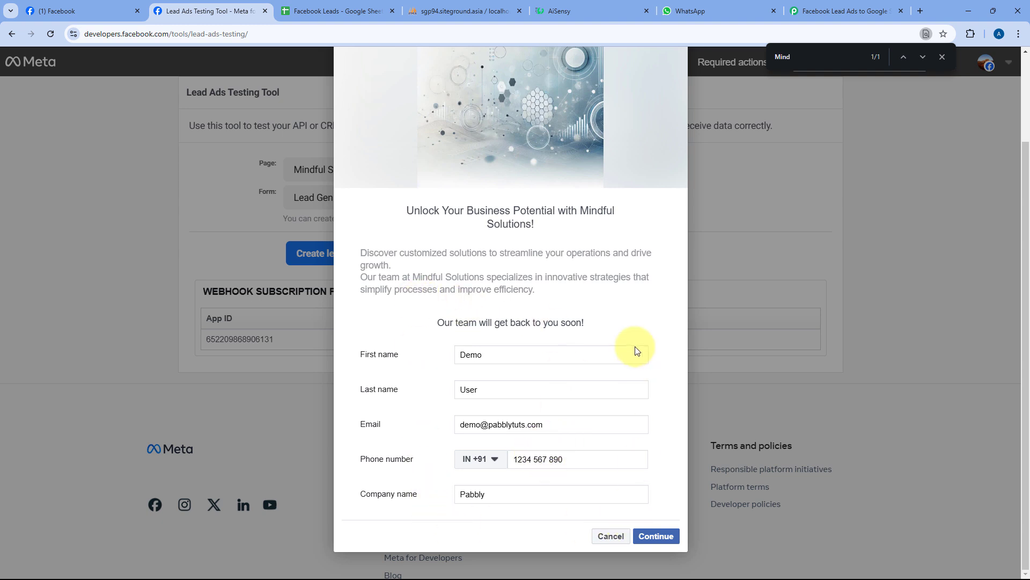
- Continue and submit the test lead, then close the form dialog and find bar
left_click(656, 536)
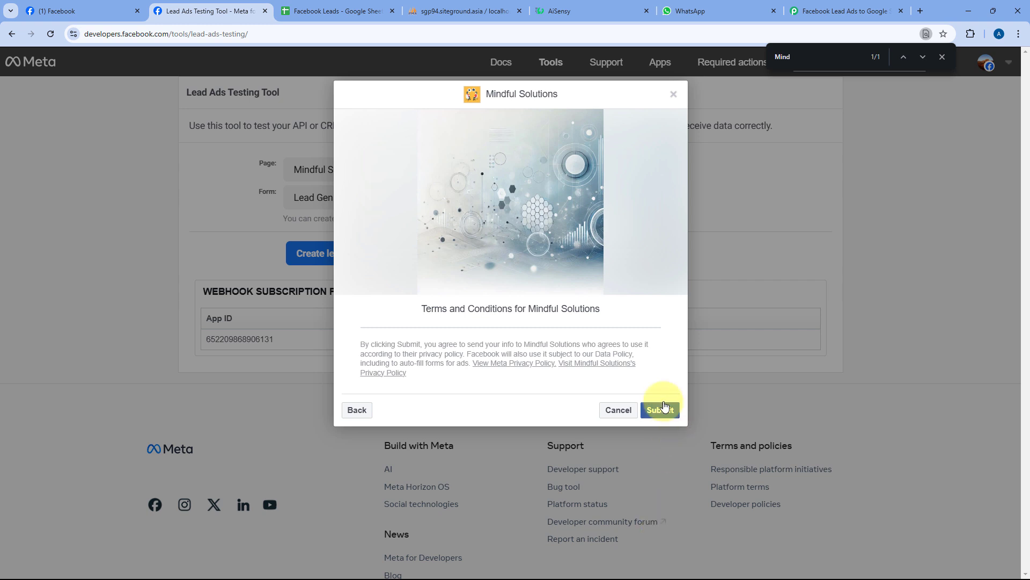
left_click(662, 412)
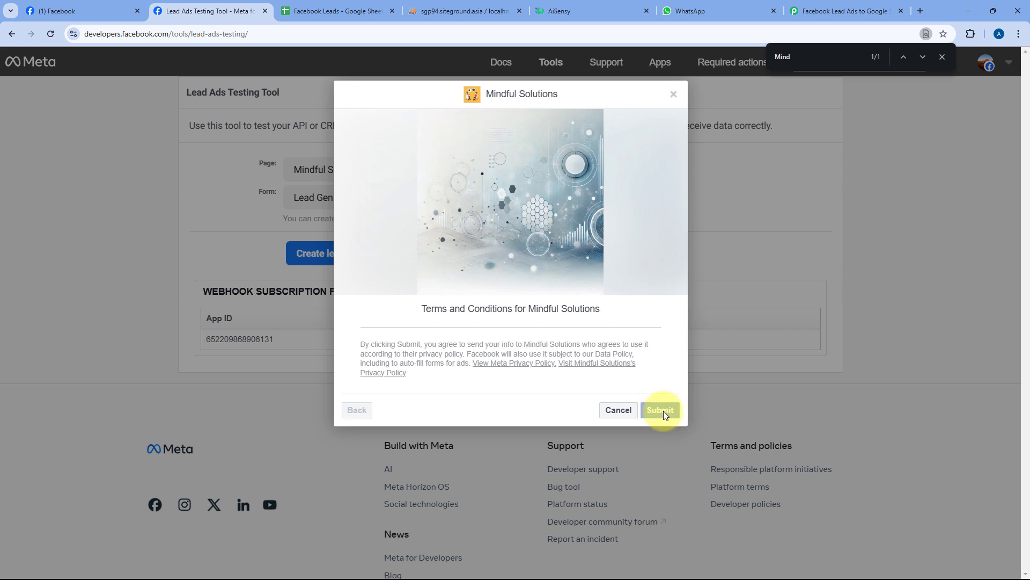
left_click(669, 97)
left_click(942, 57)
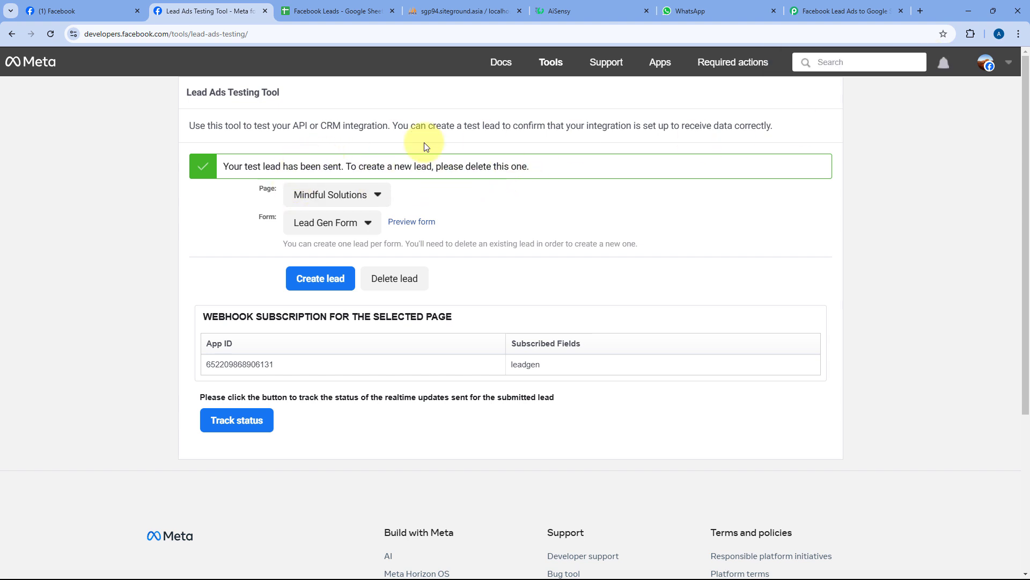
- Review the captured first name, last name, email, phone, company and creation time in Pabbly
left_click(845, 11)
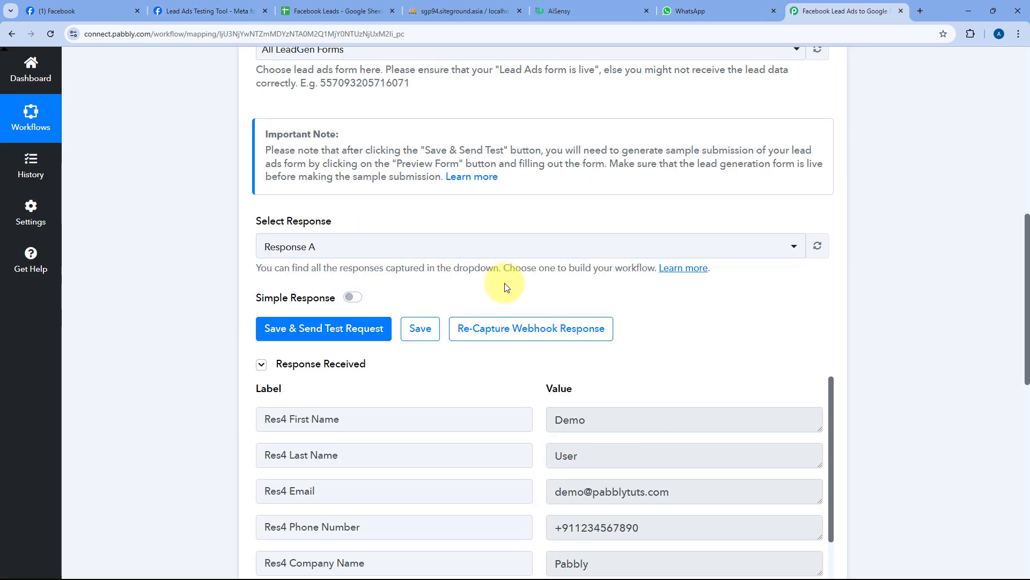
scroll(505, 284, "down", 3)
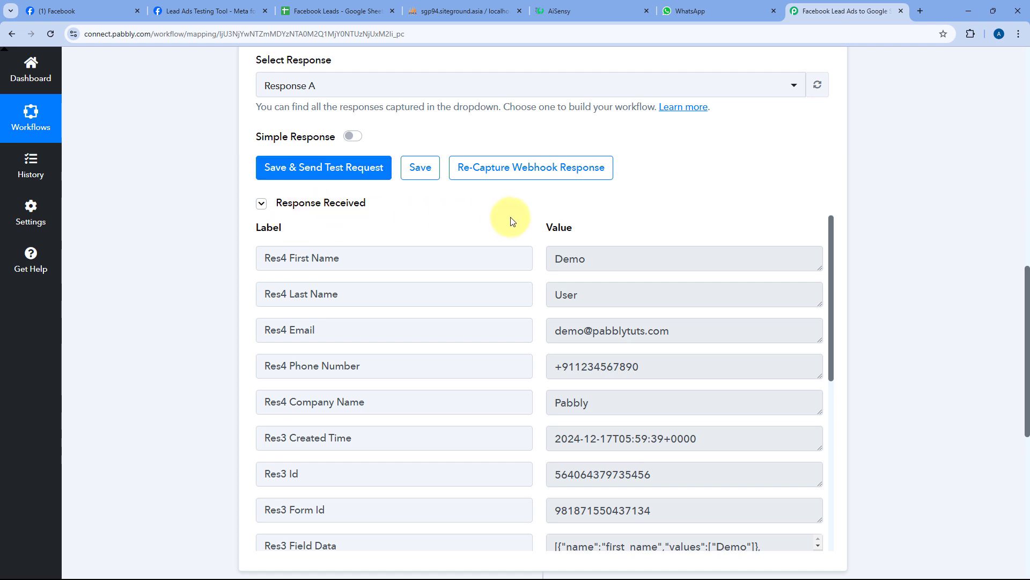
scroll(508, 221, "down", 2)
scroll(531, 257, "up", 2)
scroll(530, 201, "down", 2)
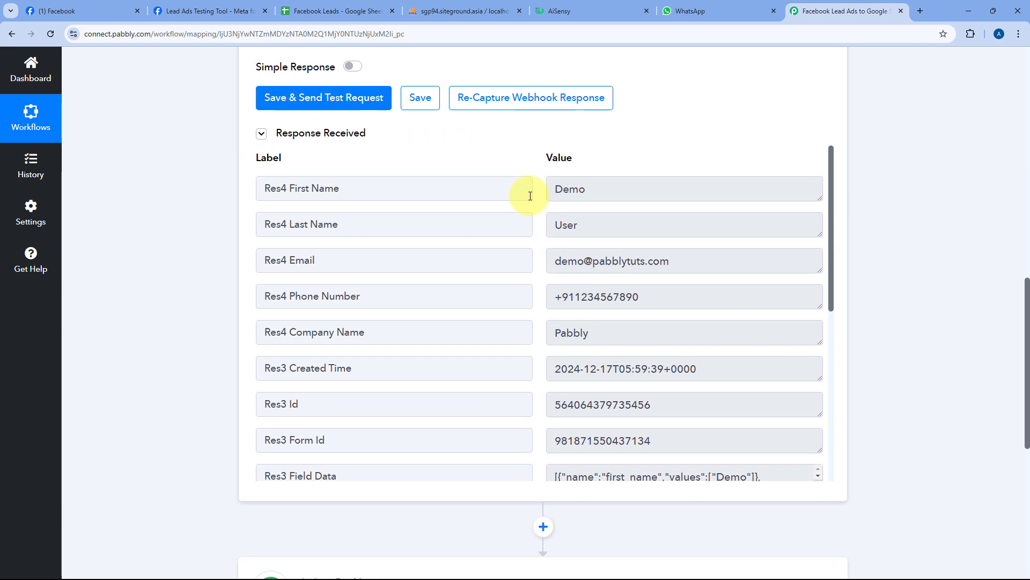
left_click_drag(598, 152, 510, 156)
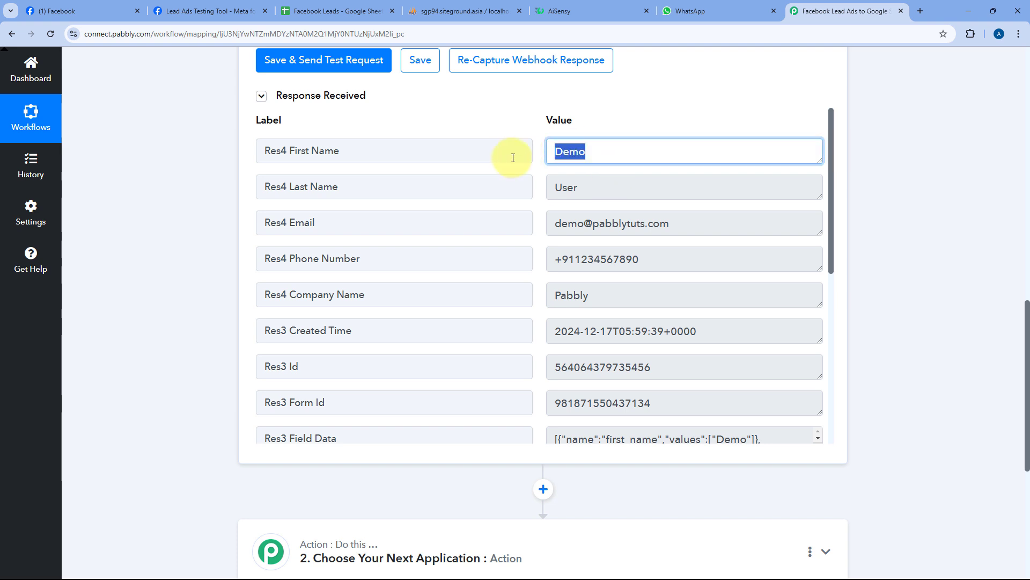
left_click_drag(586, 184, 519, 191)
left_click_drag(692, 224, 531, 205)
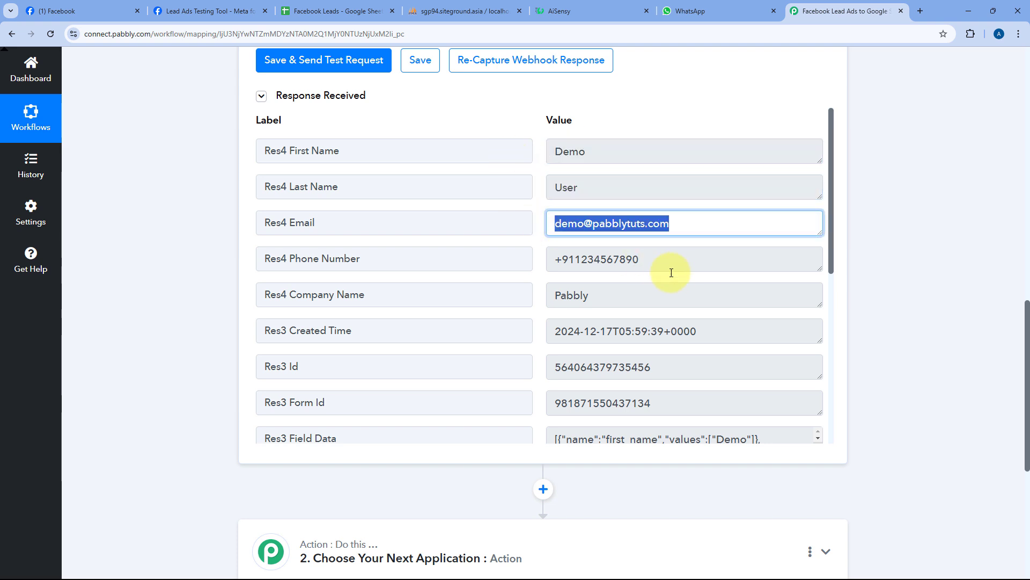
left_click_drag(665, 262, 533, 289)
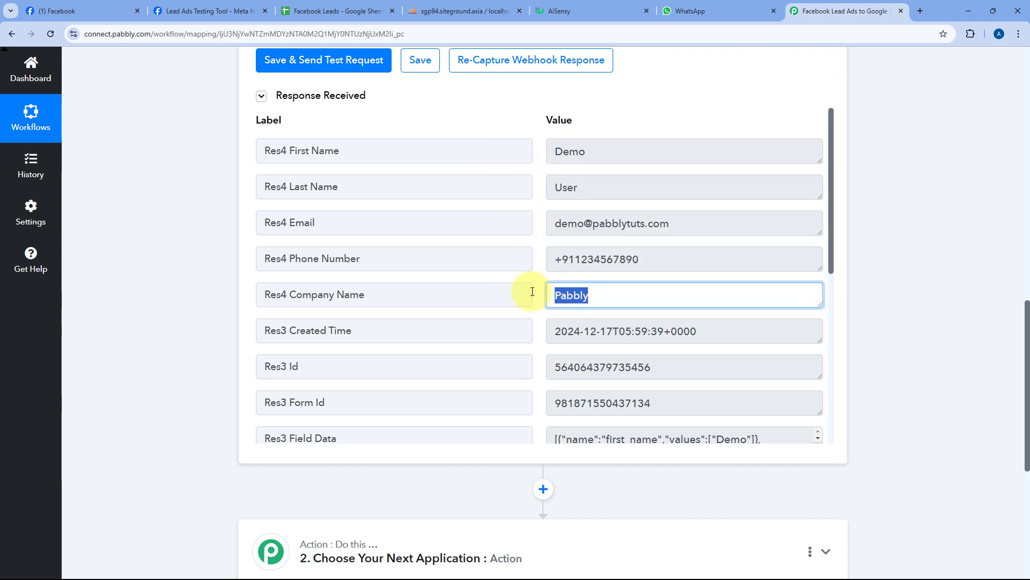
left_click(538, 243)
scroll(538, 243, "down", 1)
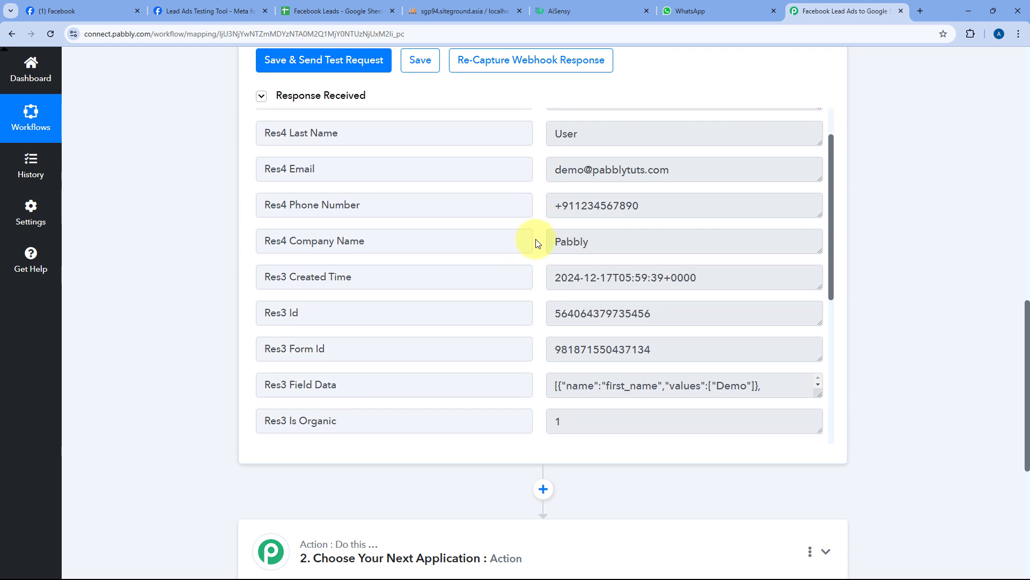
left_click_drag(553, 278, 713, 278)
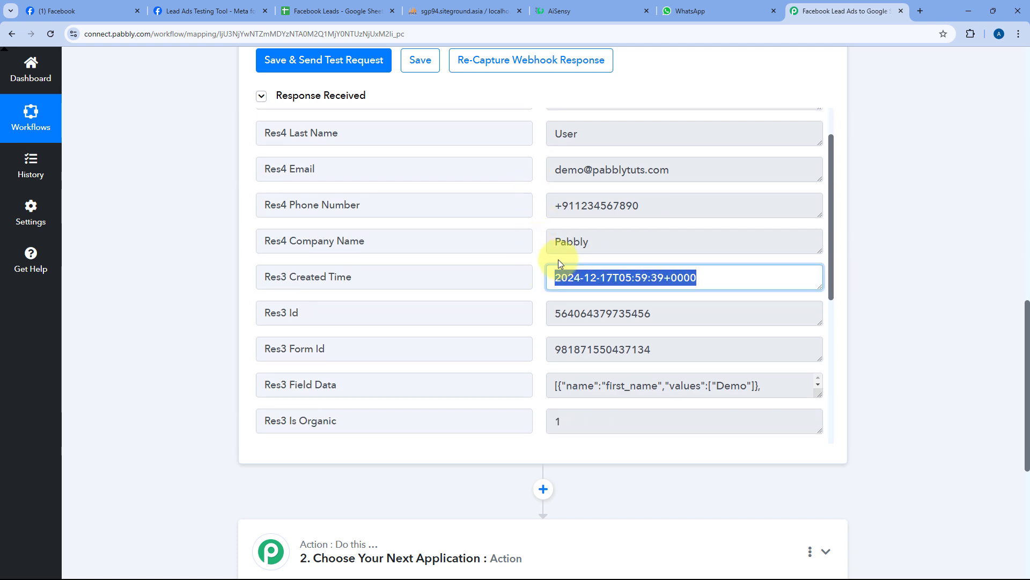
left_click(535, 250)
- Check the remaining captured values such as the form ID, then view the Facebook Leads spreadsheet
scroll(535, 250, "down", 2)
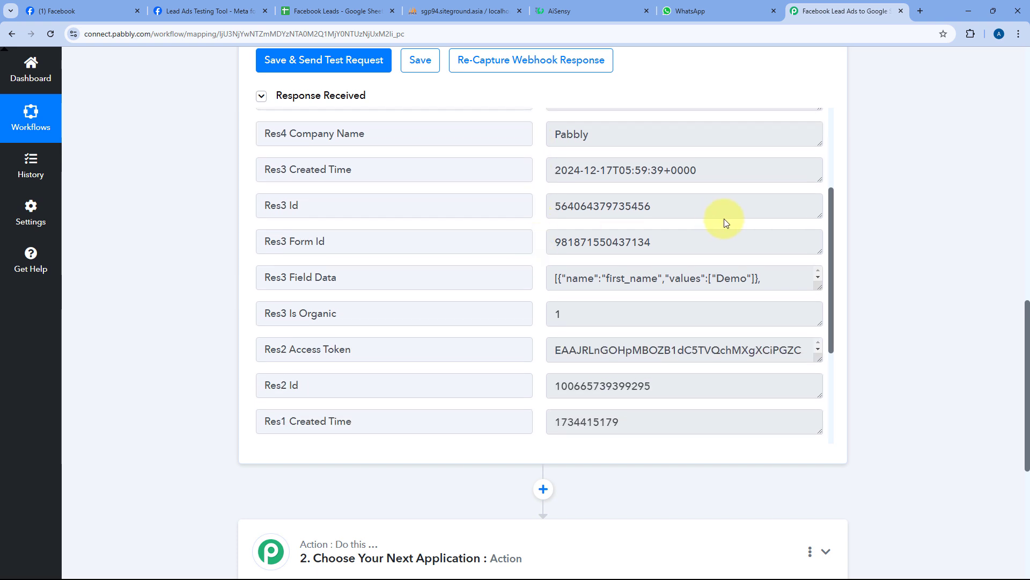
left_click_drag(665, 206, 542, 206)
scroll(664, 223, "down", 1)
left_click_drag(666, 188, 547, 231)
scroll(548, 243, "down", 2)
scroll(543, 259, "down", 1)
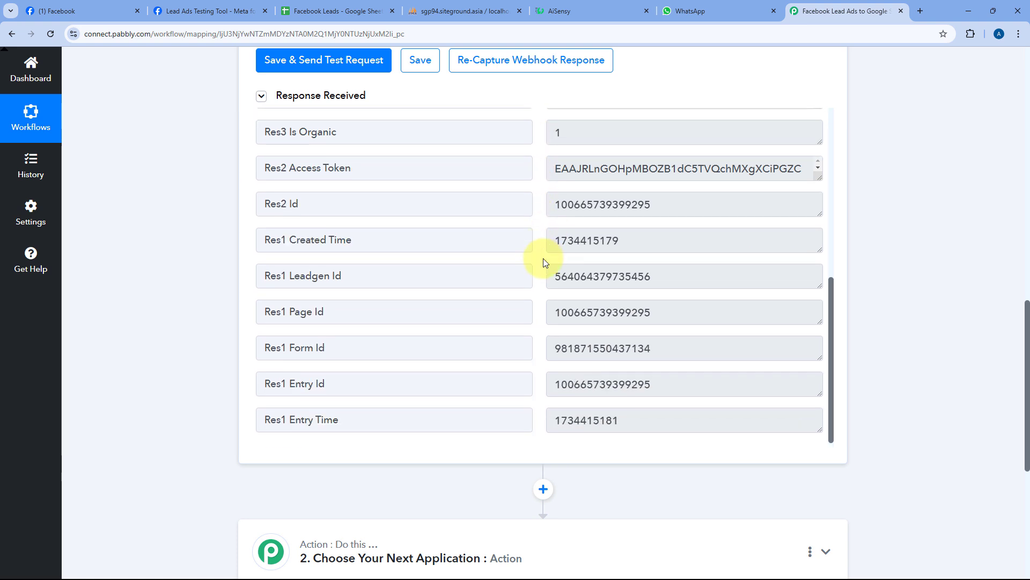
scroll(543, 258, "up", 4)
scroll(543, 261, "down", 4)
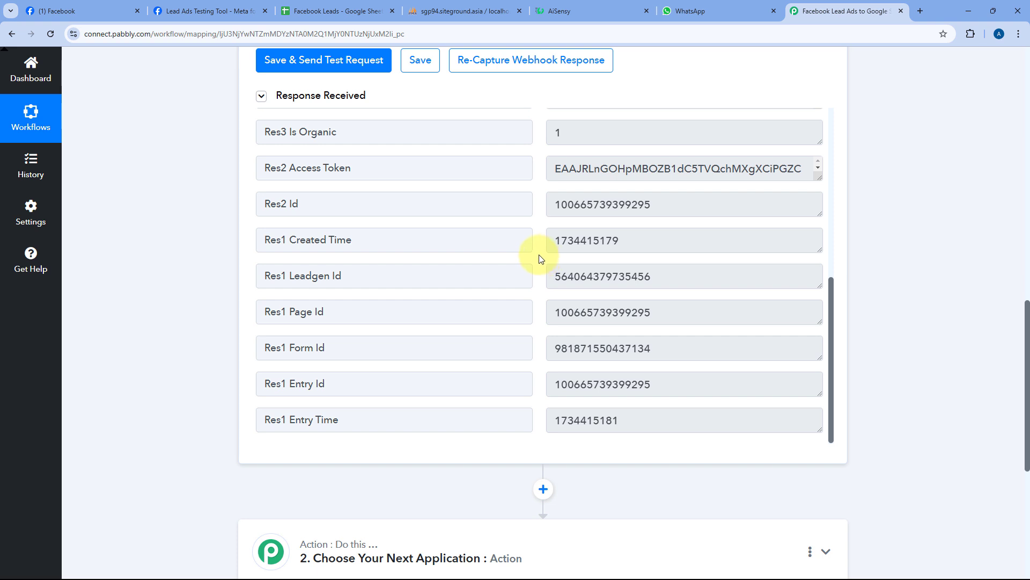
scroll(542, 258, "up", 6)
left_click(534, 228)
scroll(536, 219, "up", 4)
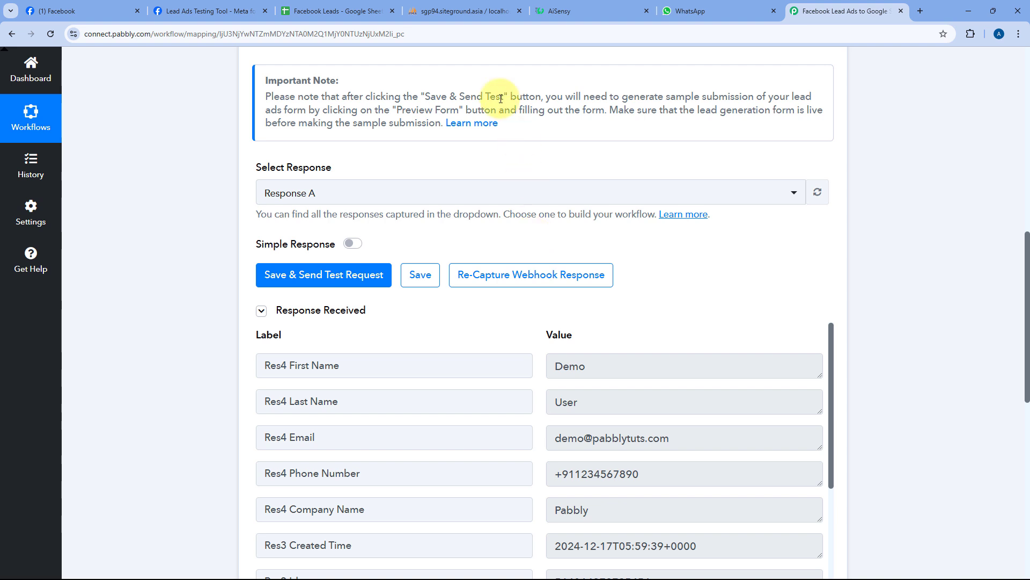
left_click(334, 11)
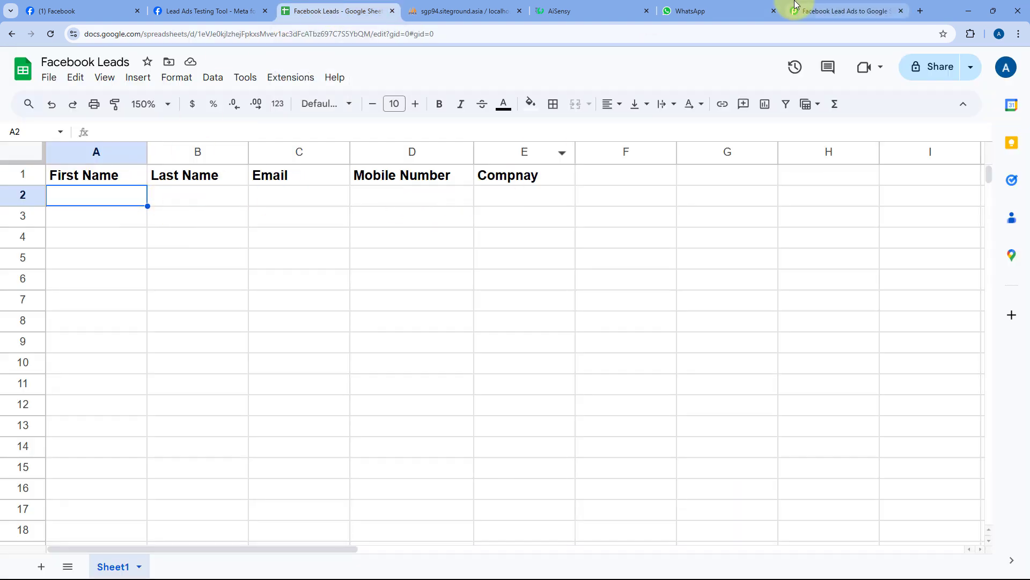
- Set the second action step to Google Sheets with the Add New Row action
left_click(830, 11)
scroll(183, 254, "down", 1)
scroll(184, 255, "down", 10)
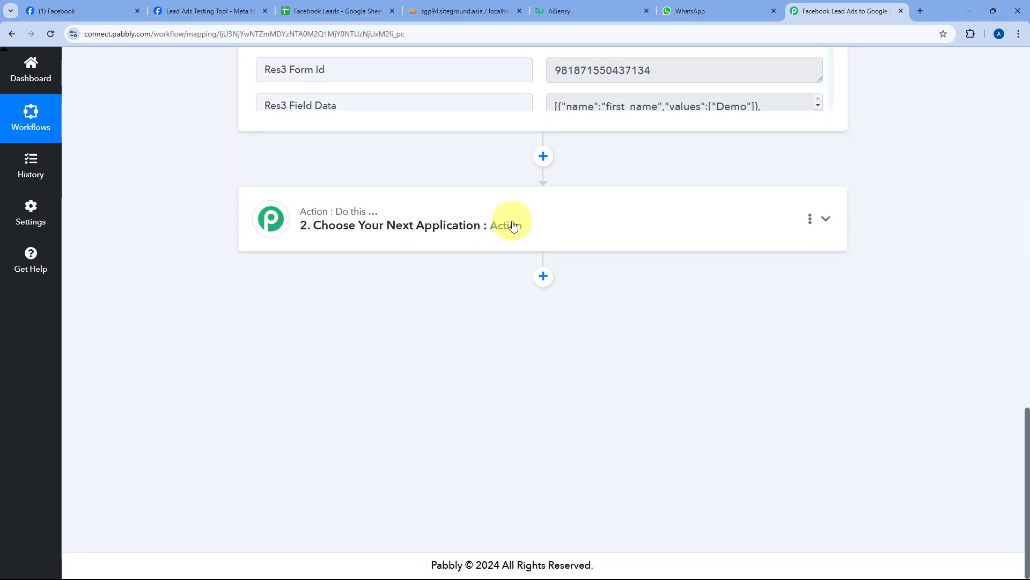
left_click(504, 223)
left_click(321, 277)
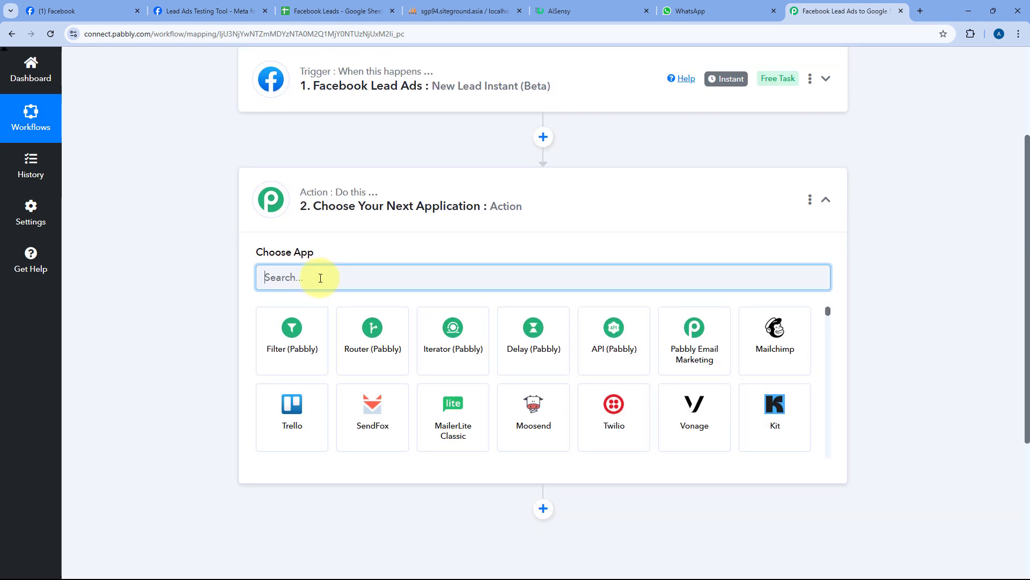
type("Google Sheets")
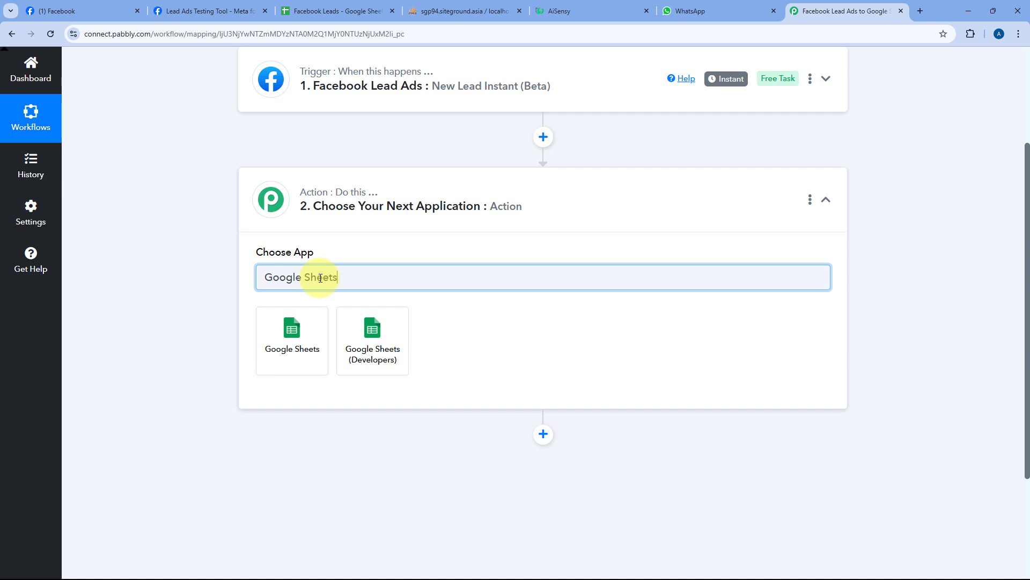
left_click(316, 333)
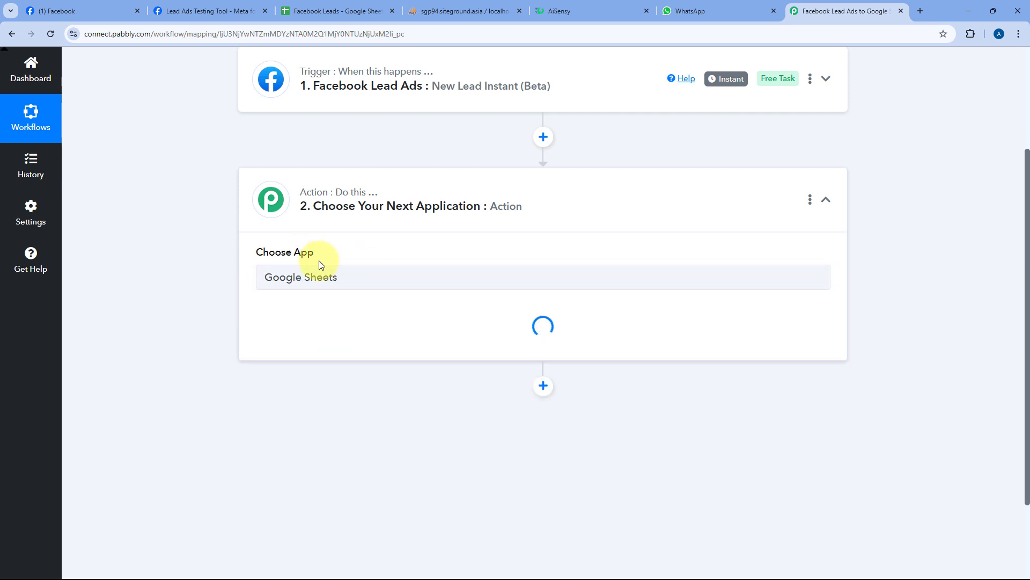
left_click(325, 279)
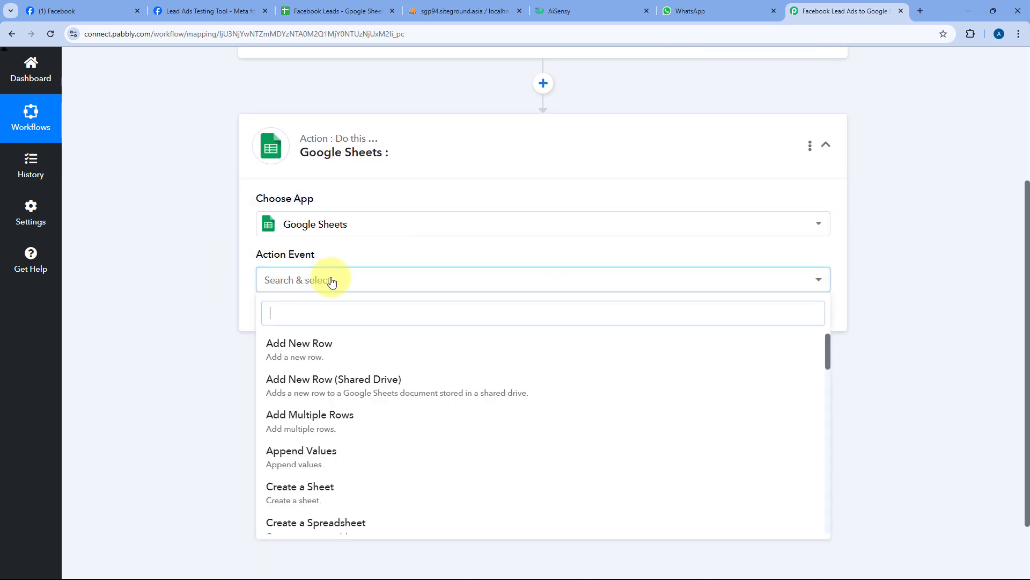
scroll(211, 292, "down", 1)
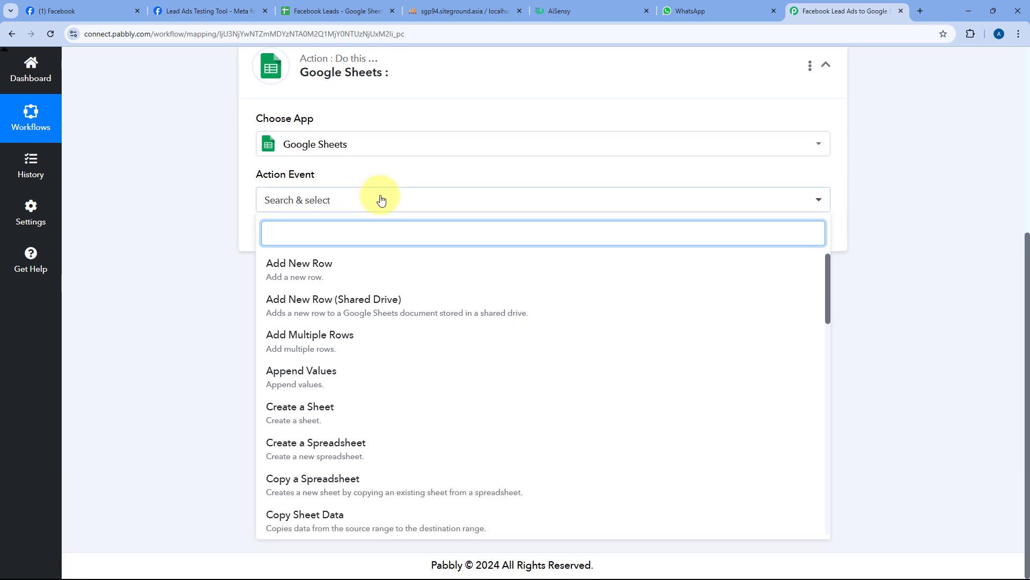
left_click(326, 274)
- Create a new Google Sheets connection by signing in with Google and granting access
left_click(288, 240)
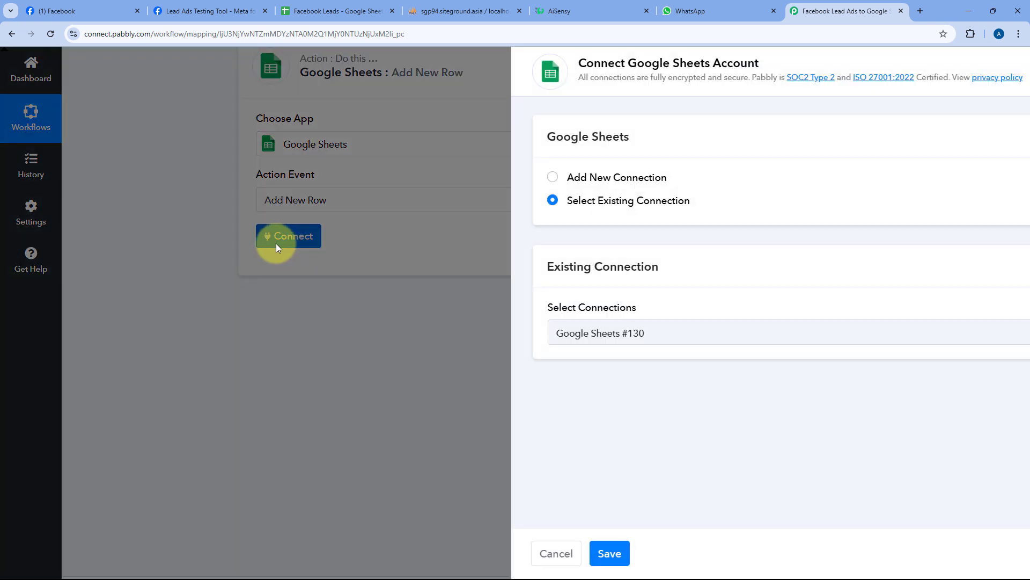
left_click(476, 171)
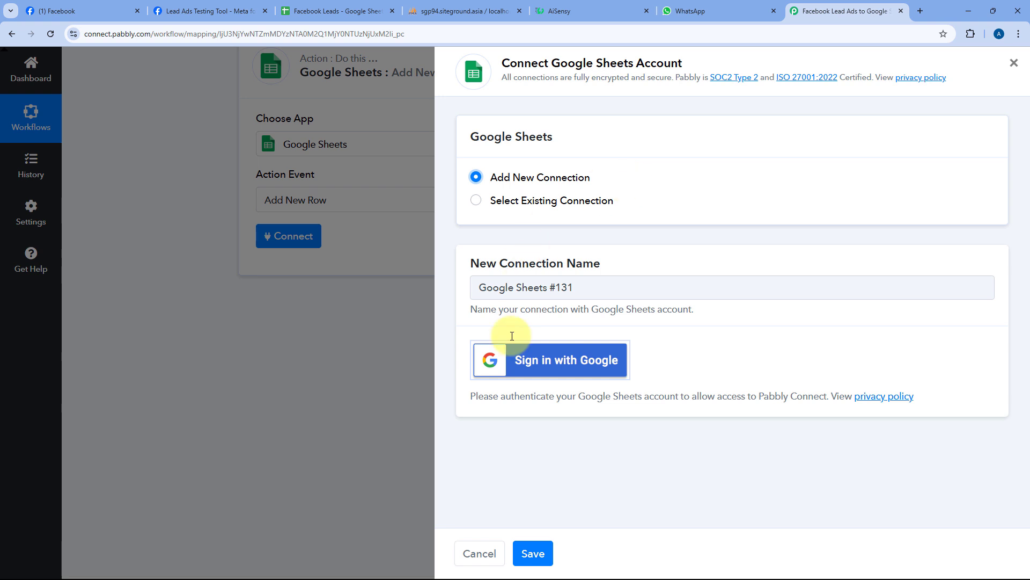
left_click(555, 366)
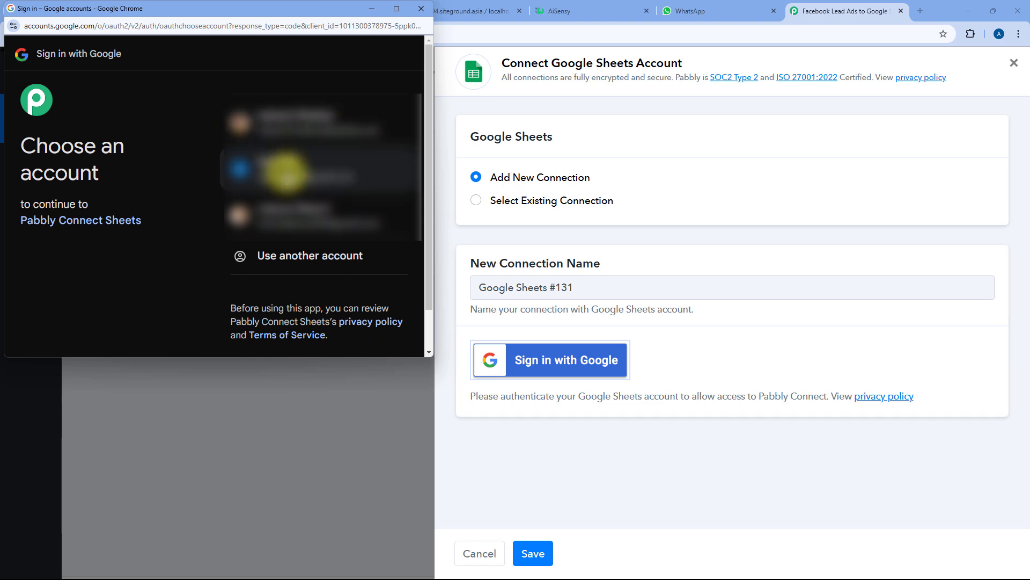
left_click(286, 171)
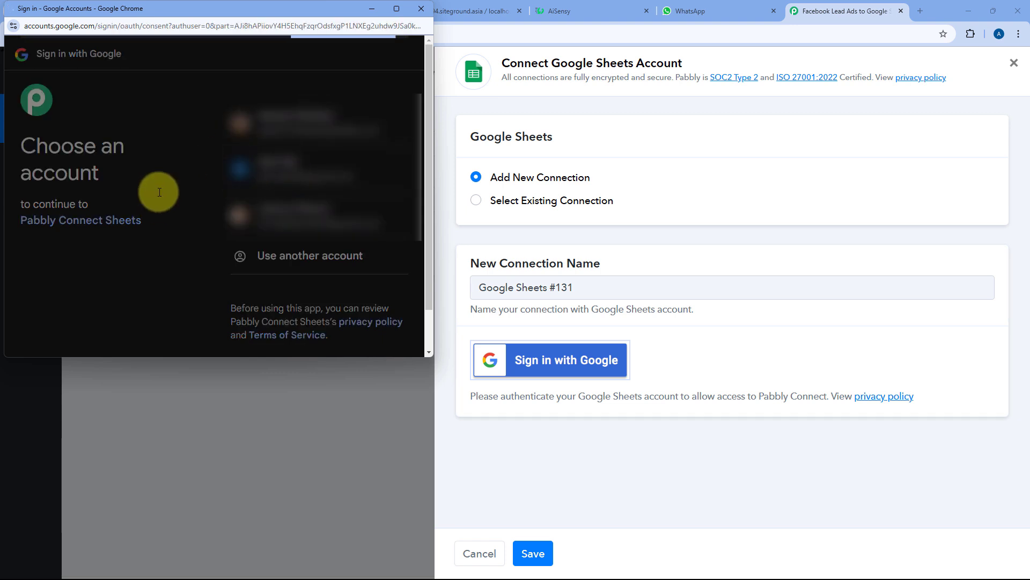
scroll(226, 221, "down", 3)
left_click(372, 293)
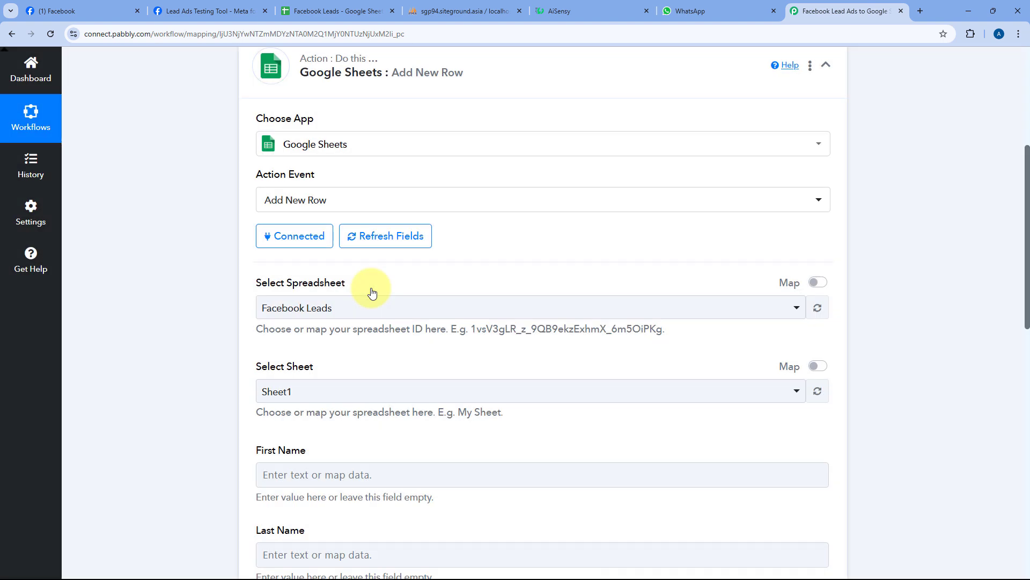
- Choose Facebook Leads as the target spreadsheet after checking it in Google Sheets
scroll(218, 276, "down", 3)
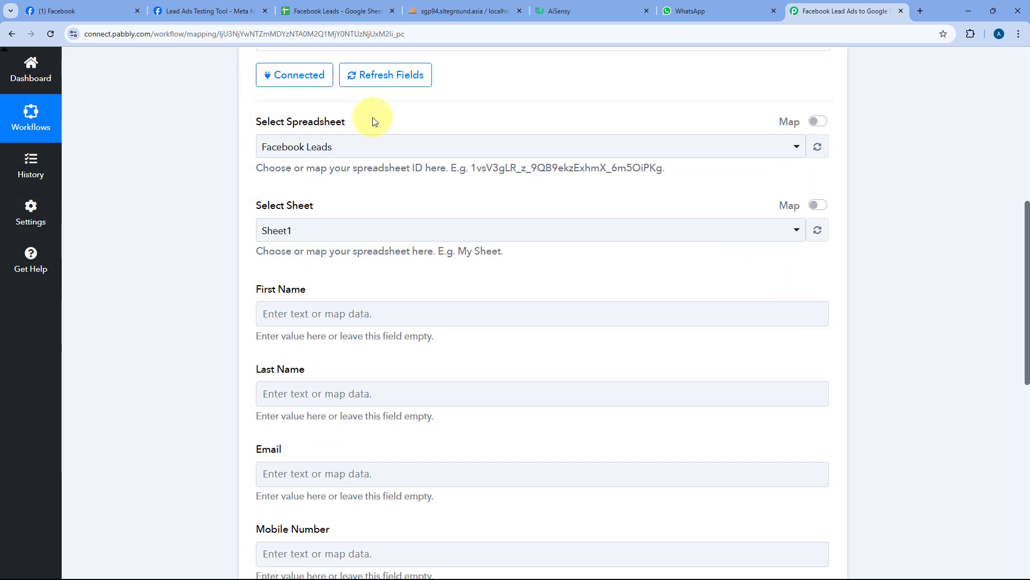
left_click(437, 145)
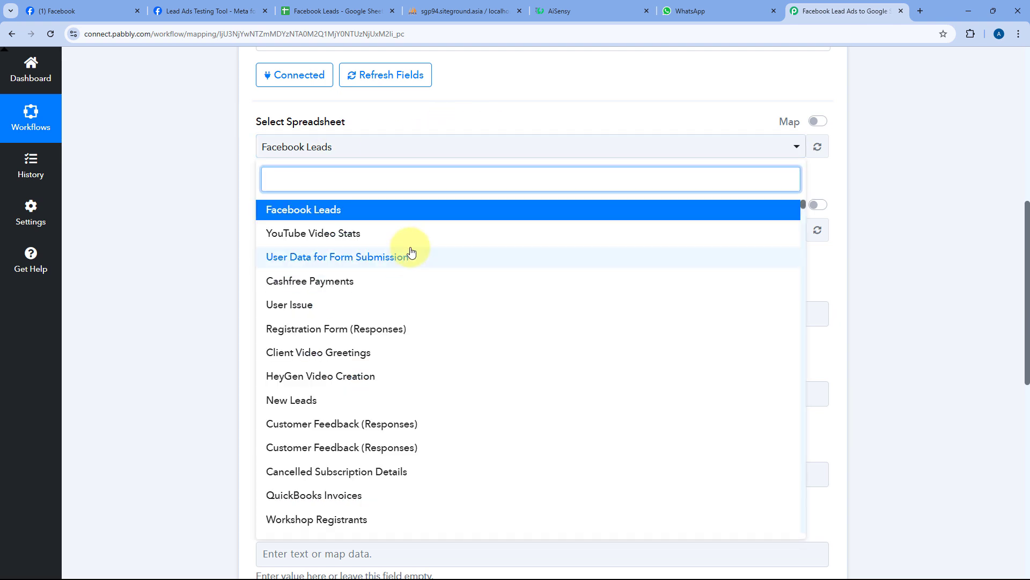
scroll(412, 251, "down", 8)
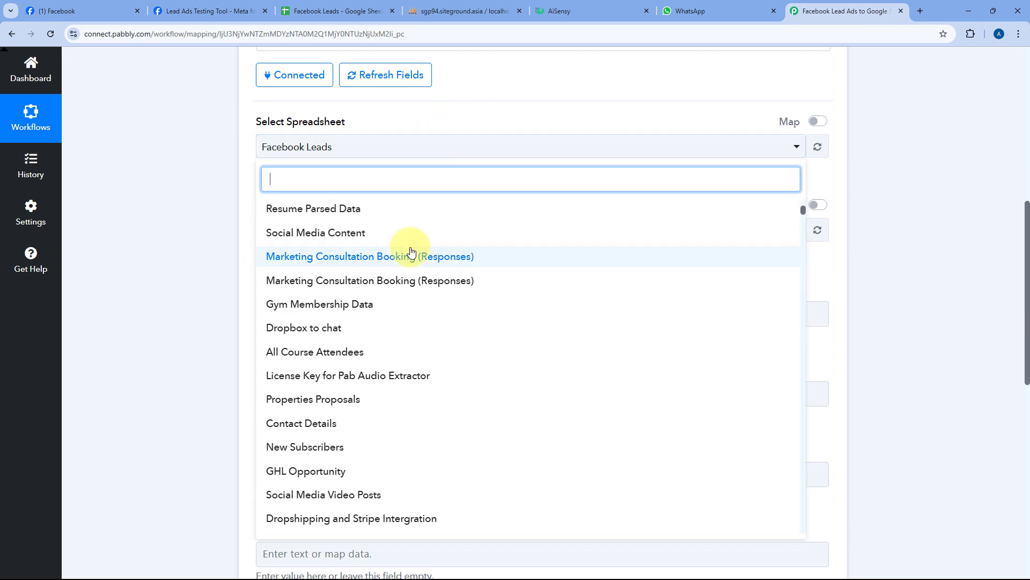
scroll(412, 251, "up", 8)
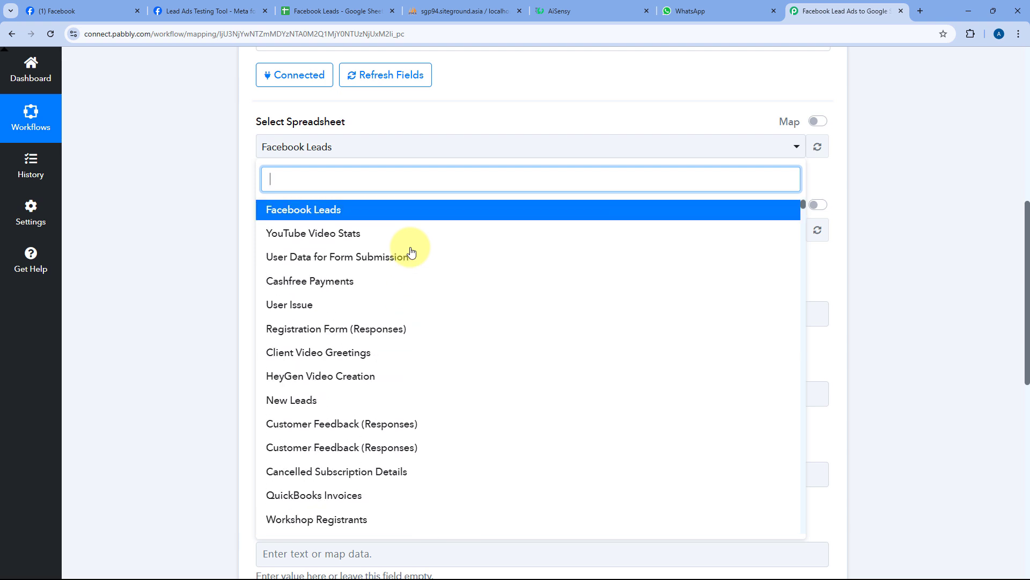
left_click(343, 11)
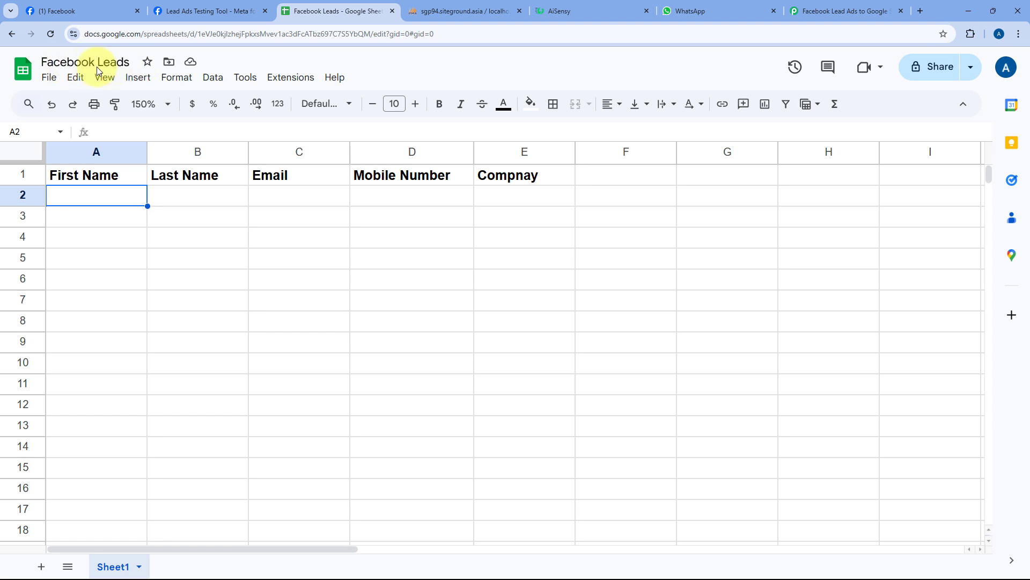
left_click(837, 11)
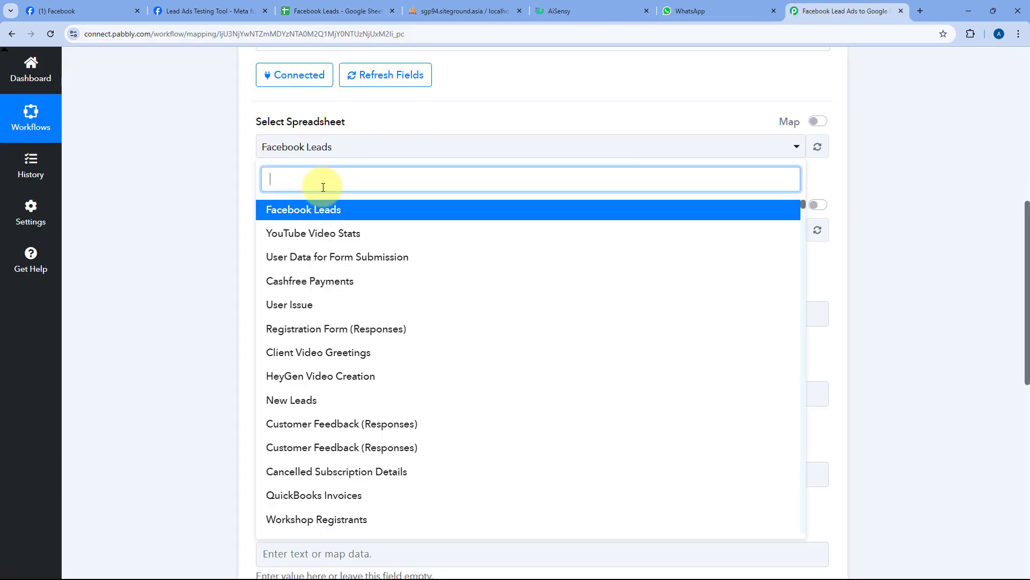
left_click(310, 211)
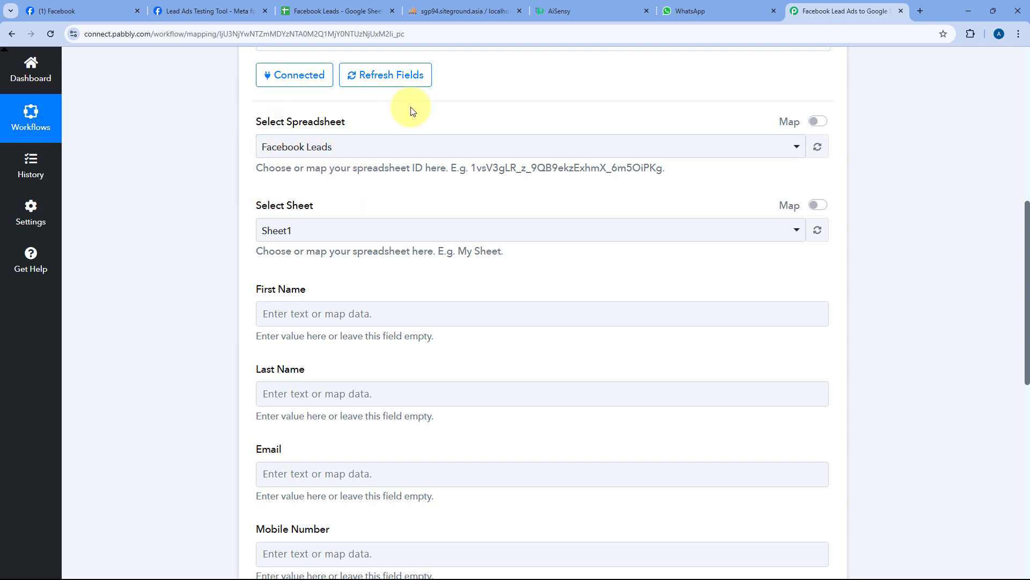
scroll(412, 112, "down", 1)
scroll(410, 112, "down", 1)
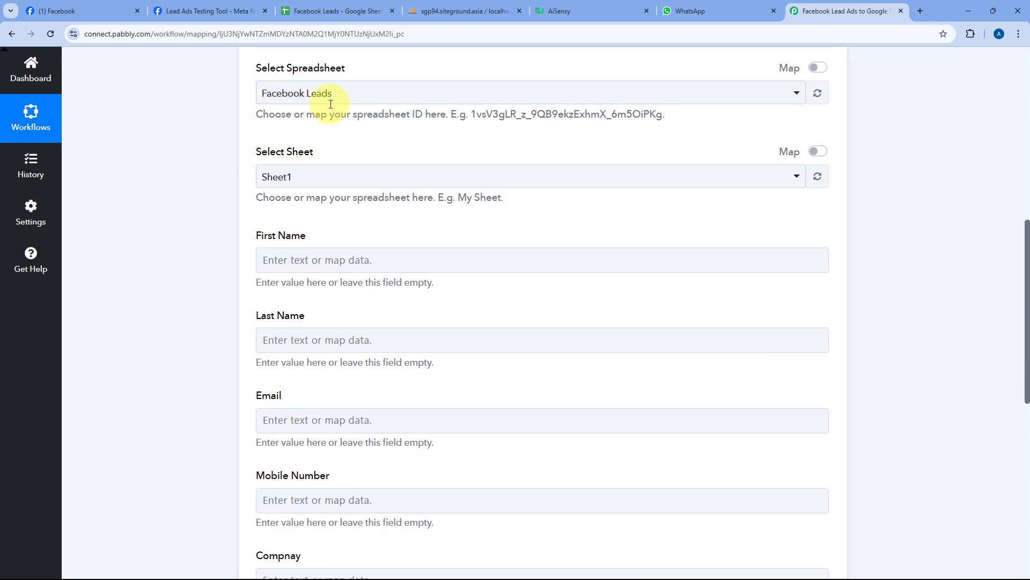
- Choose Sheet1 as the target sheet and compare its column headers with the form fields
left_click(339, 13)
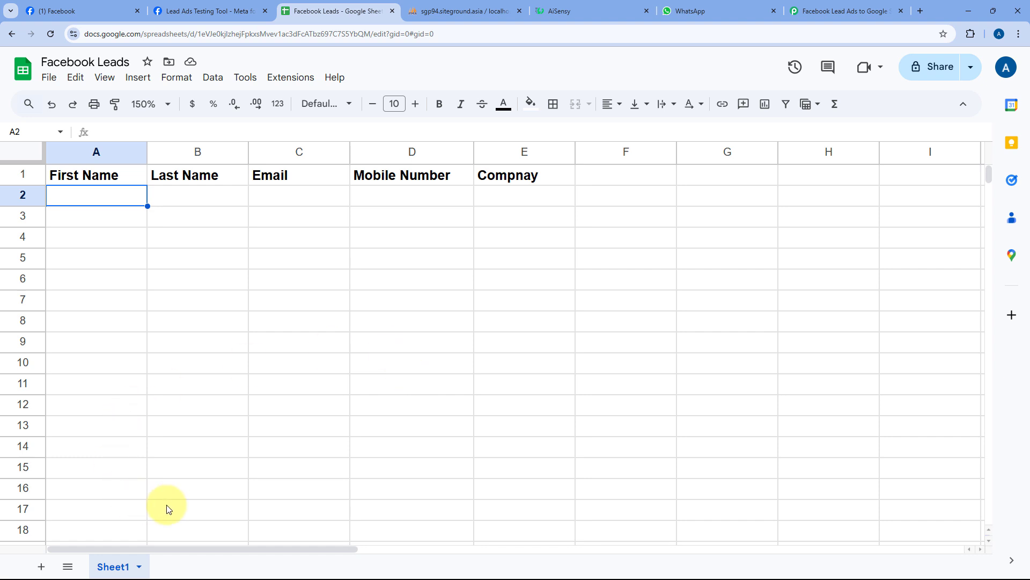
left_click(817, 7)
left_click(361, 178)
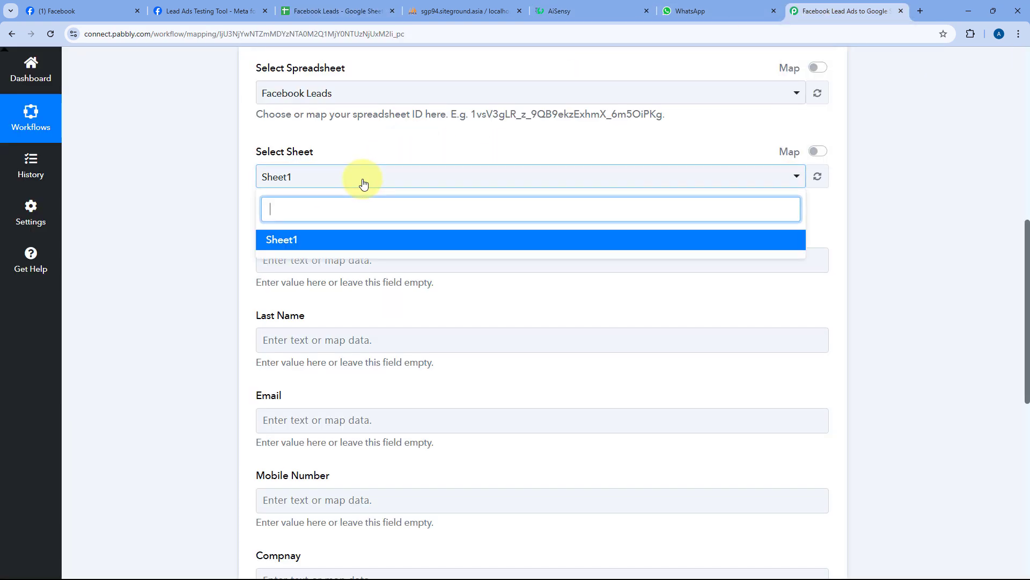
left_click(325, 245)
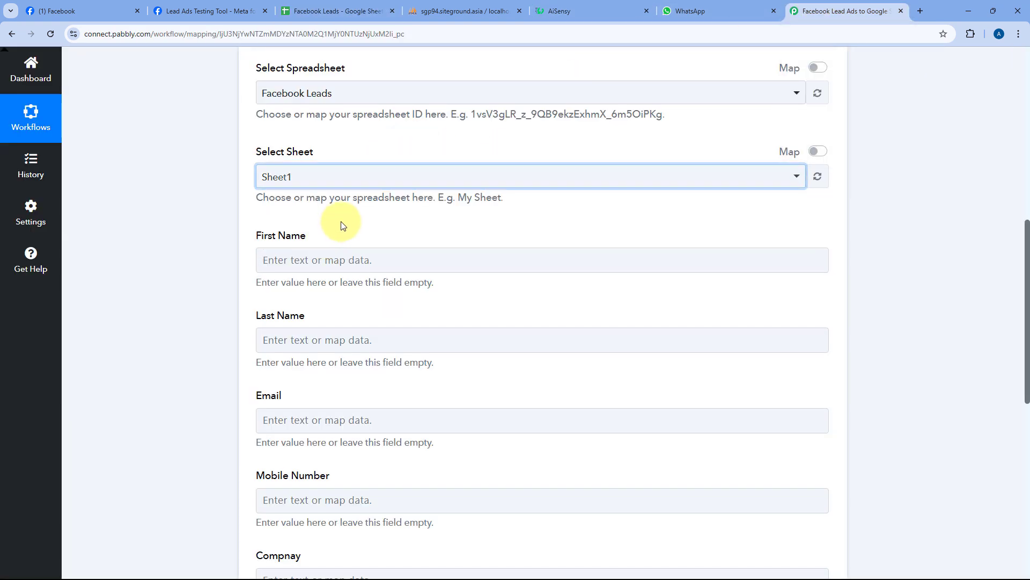
scroll(361, 150, "down", 2)
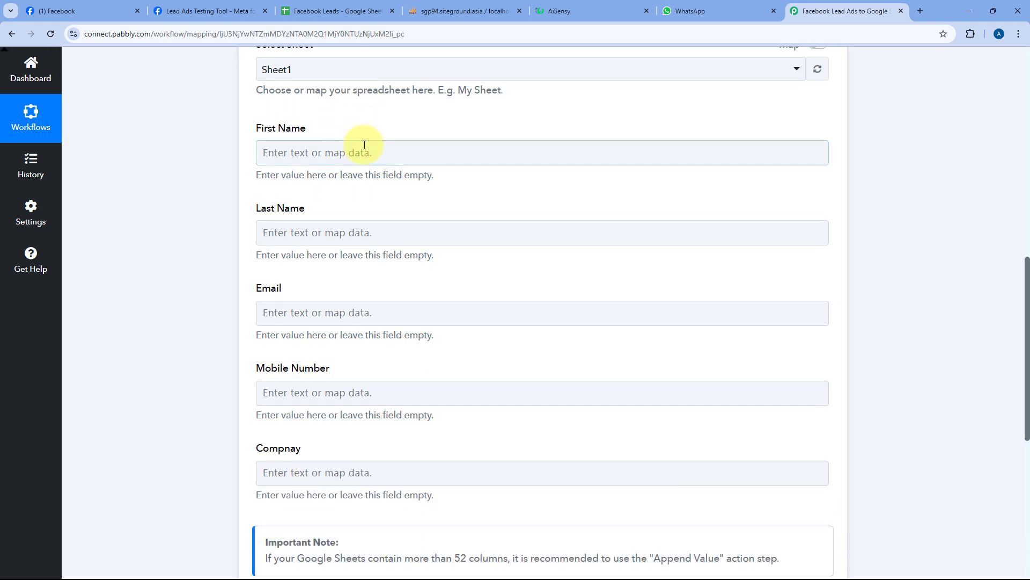
left_click(325, 8)
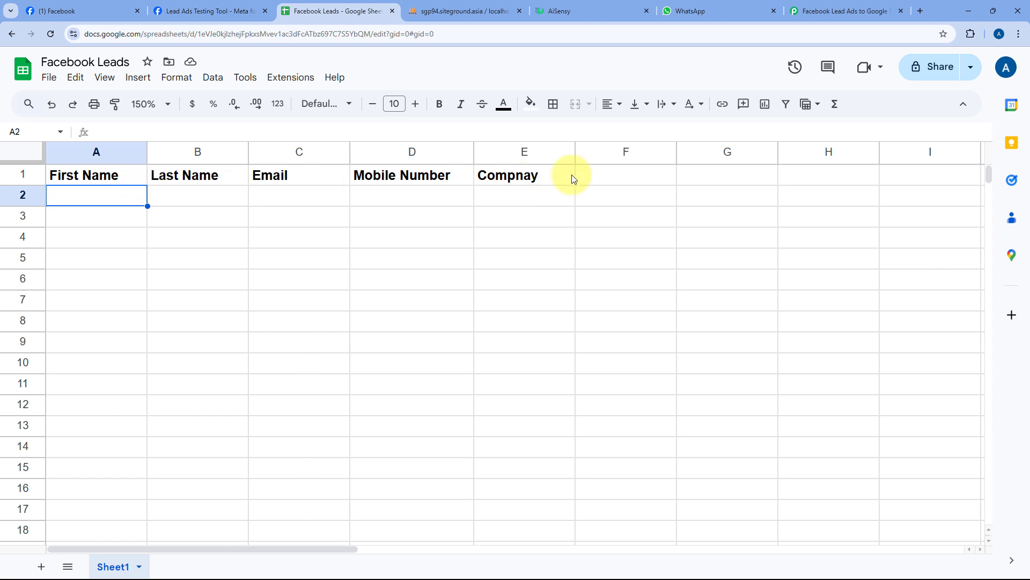
left_click(827, 11)
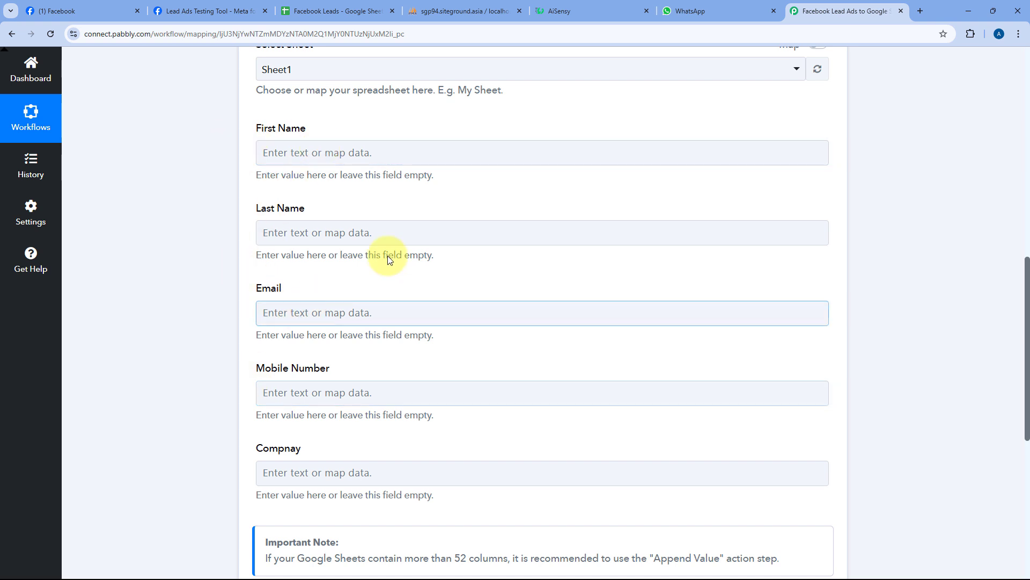
scroll(450, 209, "up", 11)
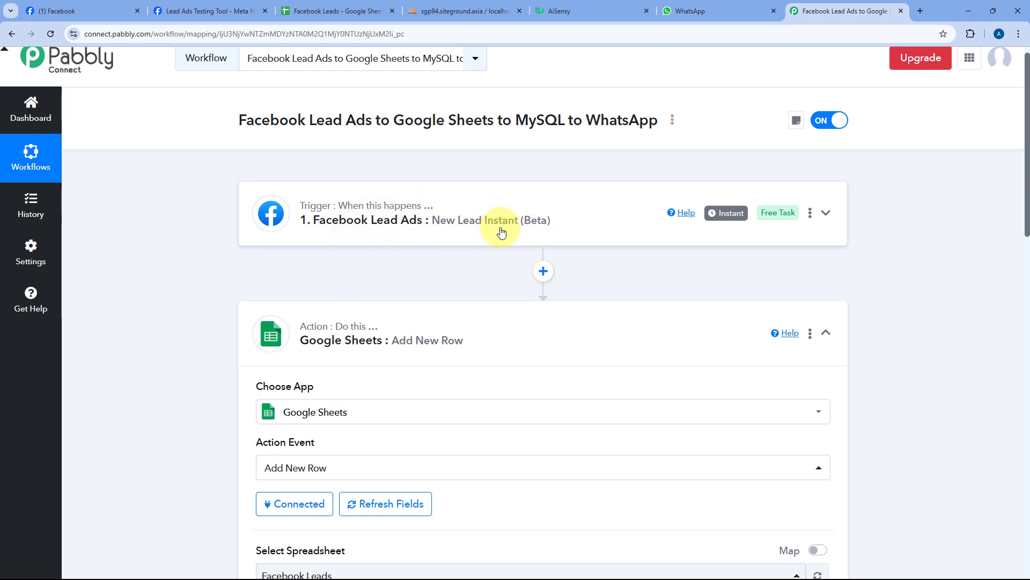
scroll(444, 225, "down", 6)
scroll(444, 228, "down", 3)
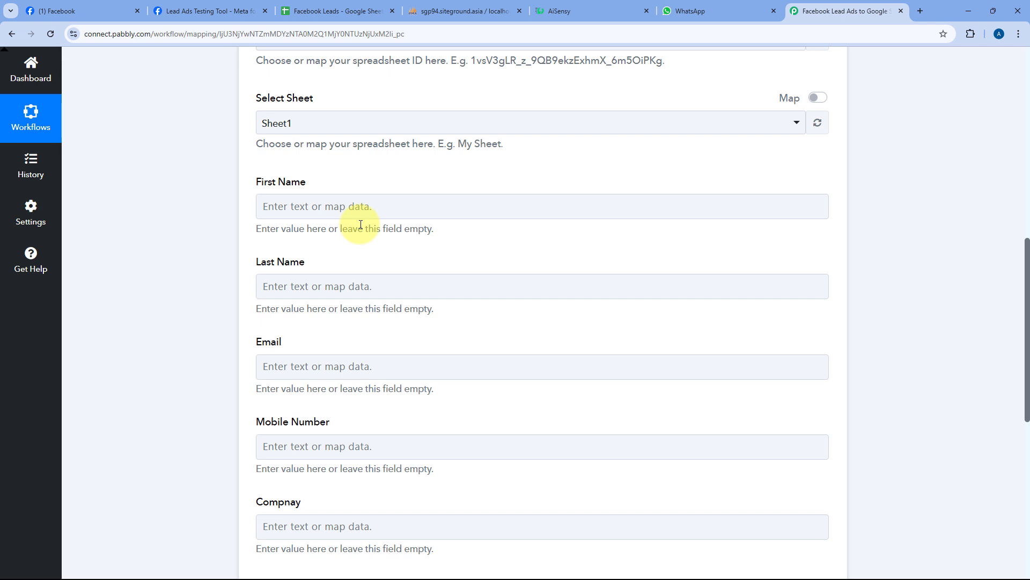
- Map the Facebook lead's first name into the First Name field
left_click(287, 208)
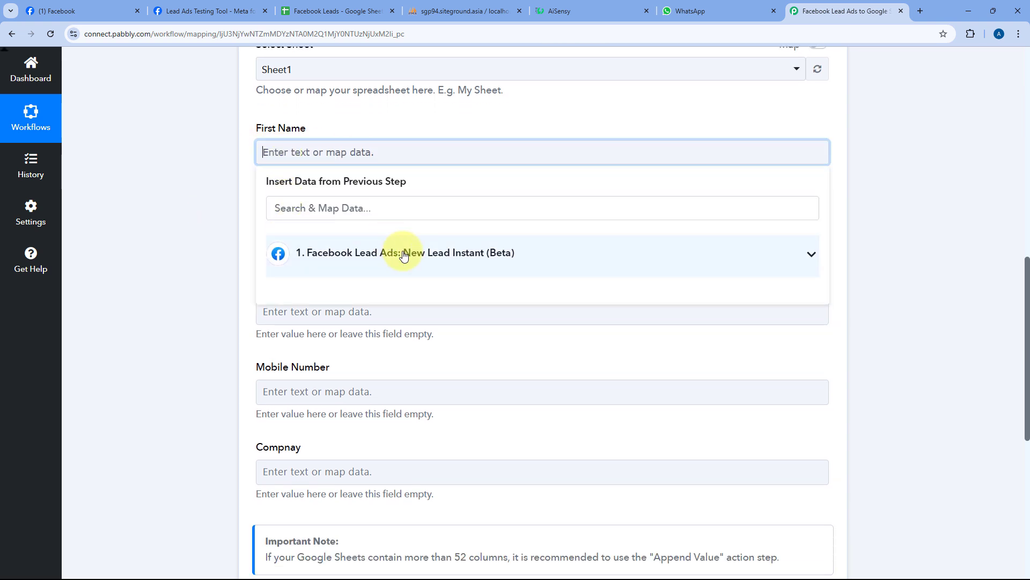
left_click(403, 255)
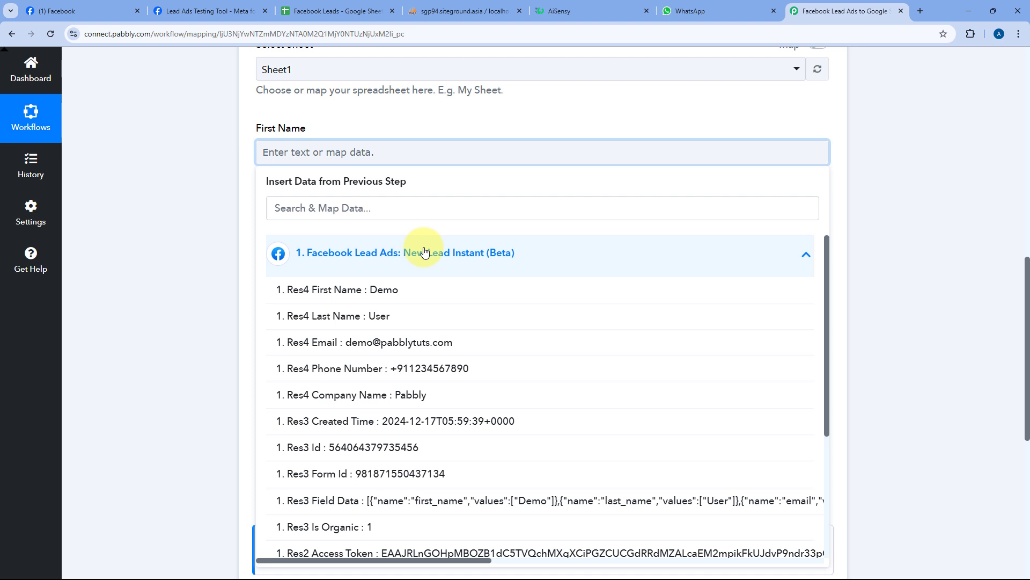
left_click(354, 299)
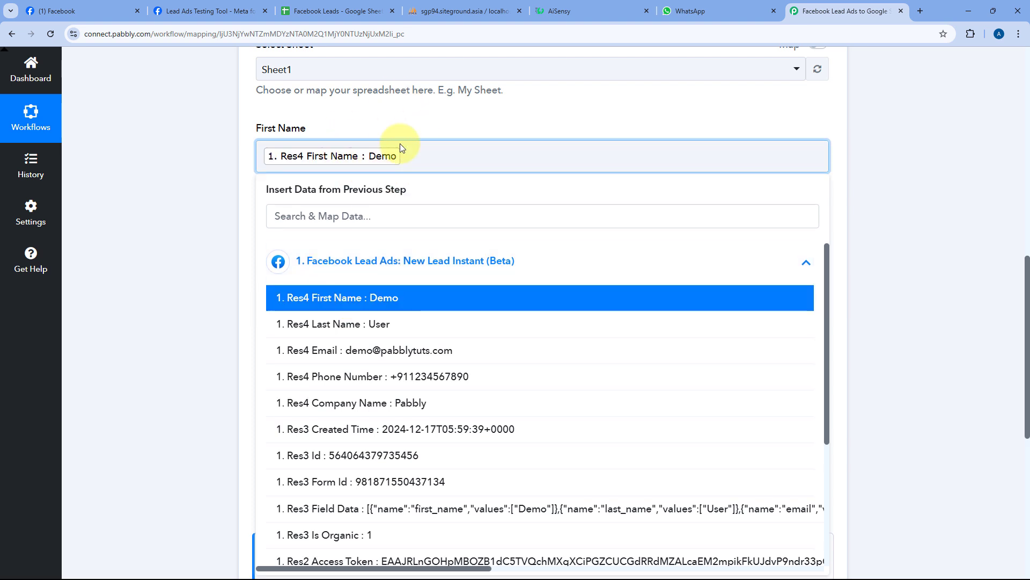
left_click(401, 120)
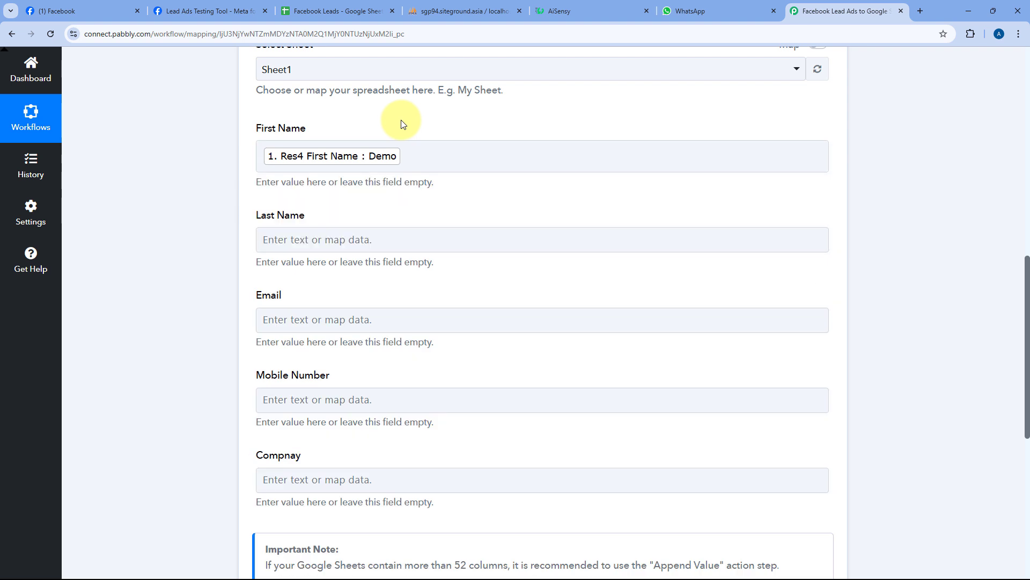
left_click(234, 7)
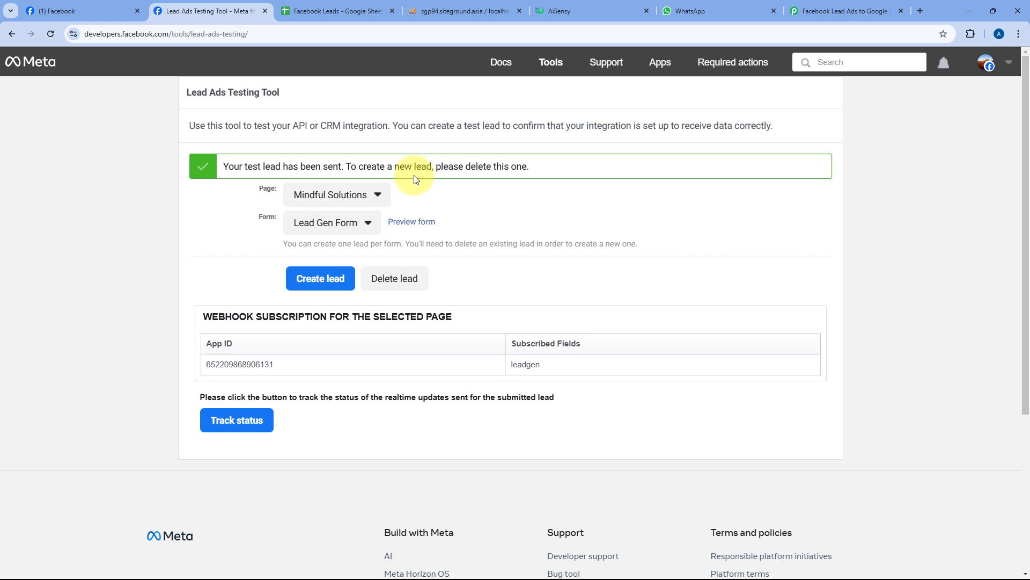
left_click(824, 10)
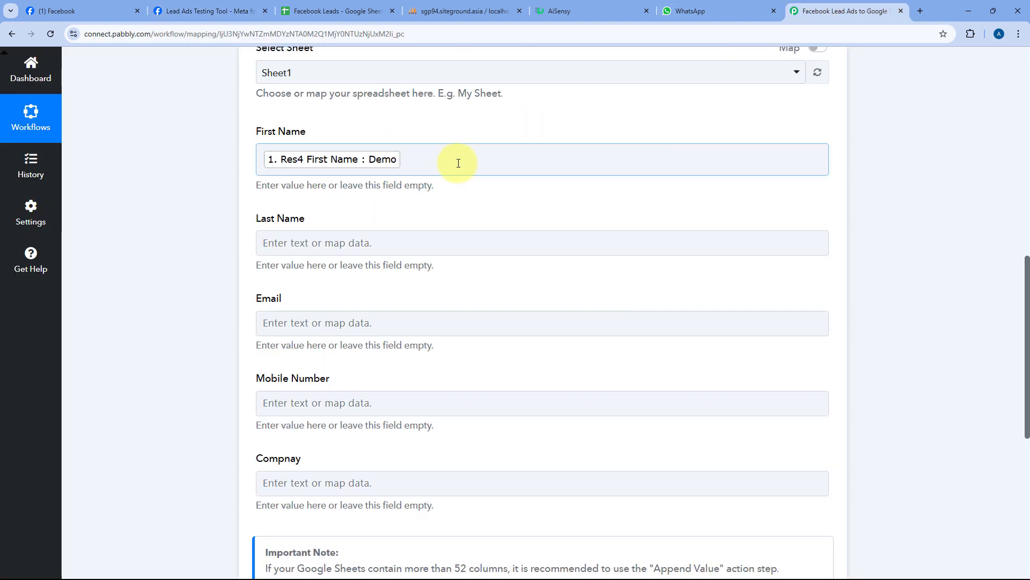
scroll(458, 161, "up", 7)
scroll(459, 167, "down", 2)
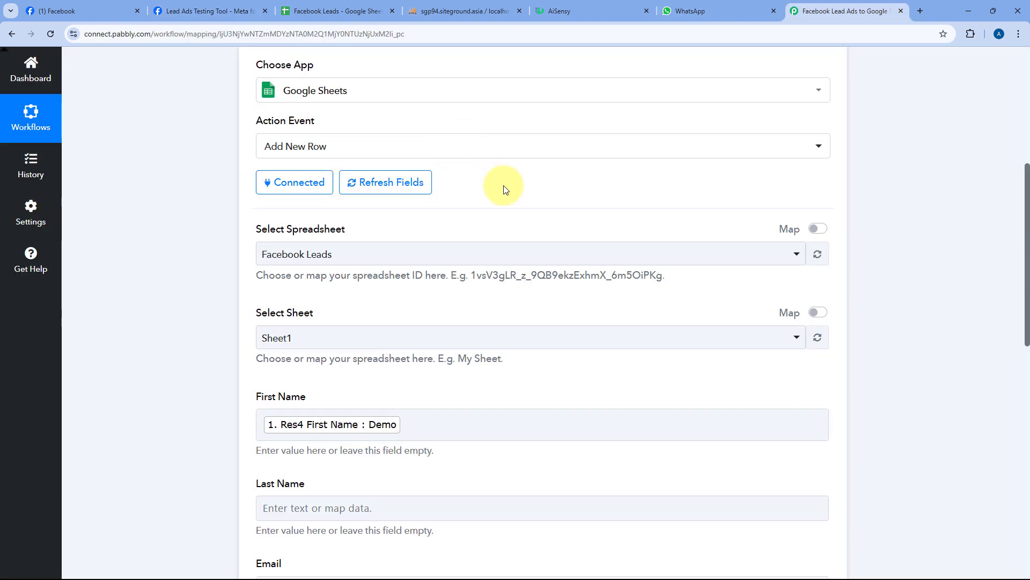
scroll(504, 185, "down", 5)
scroll(504, 185, "down", 1)
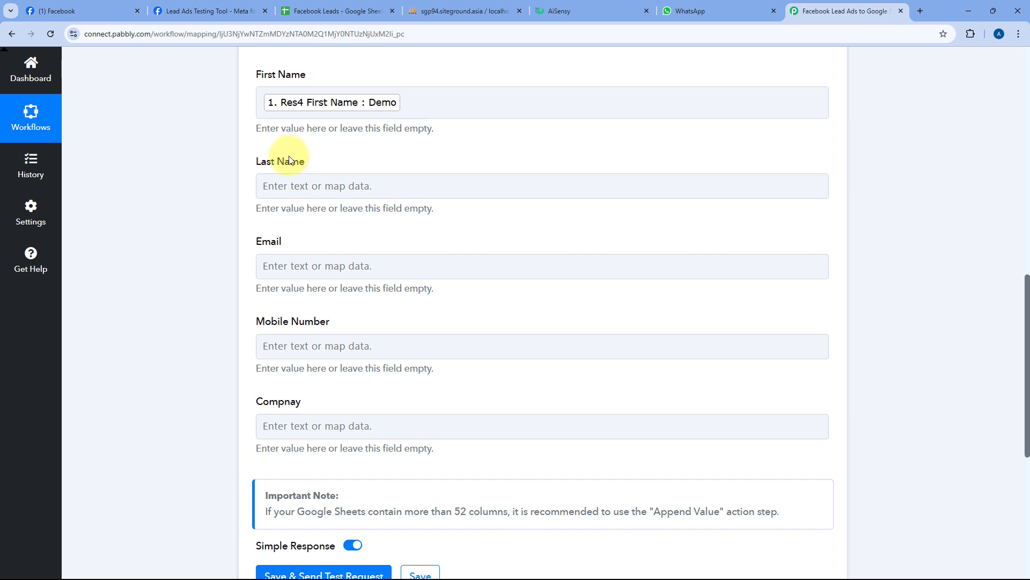
- Map the lead's last name and email into the Last Name and Email fields
left_click(279, 189)
left_click(283, 186)
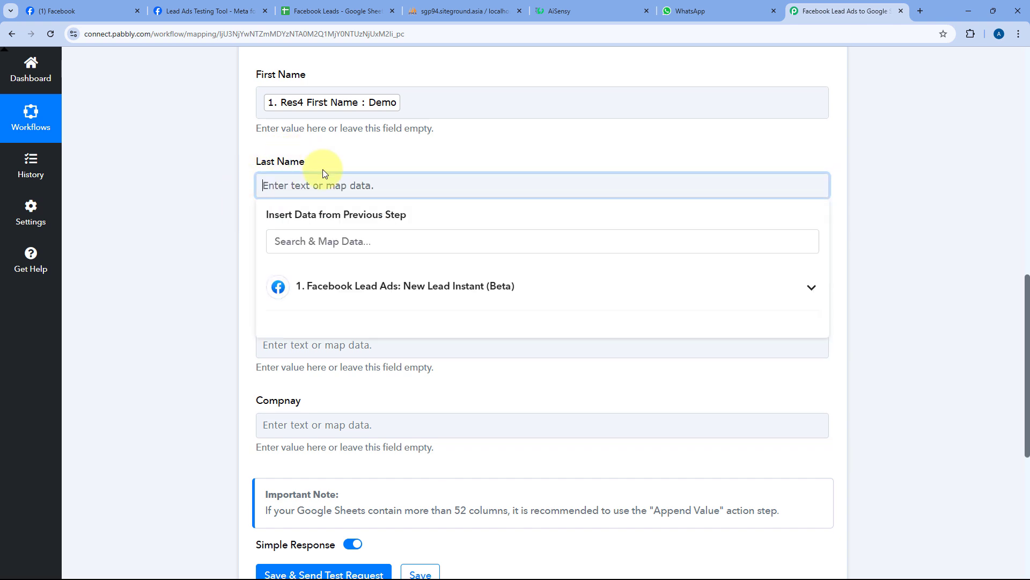
left_click(365, 287)
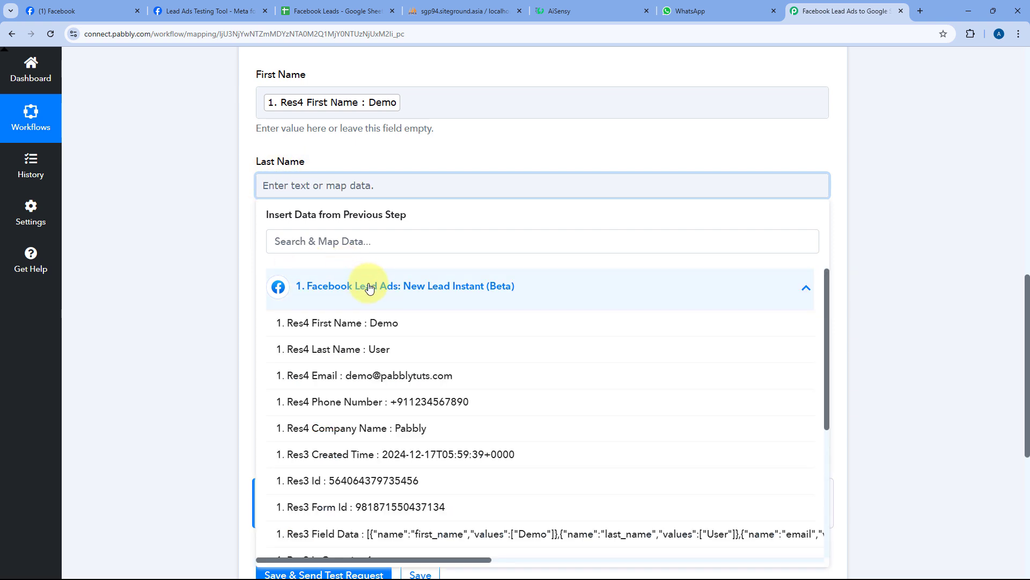
left_click(353, 350)
left_click(239, 223)
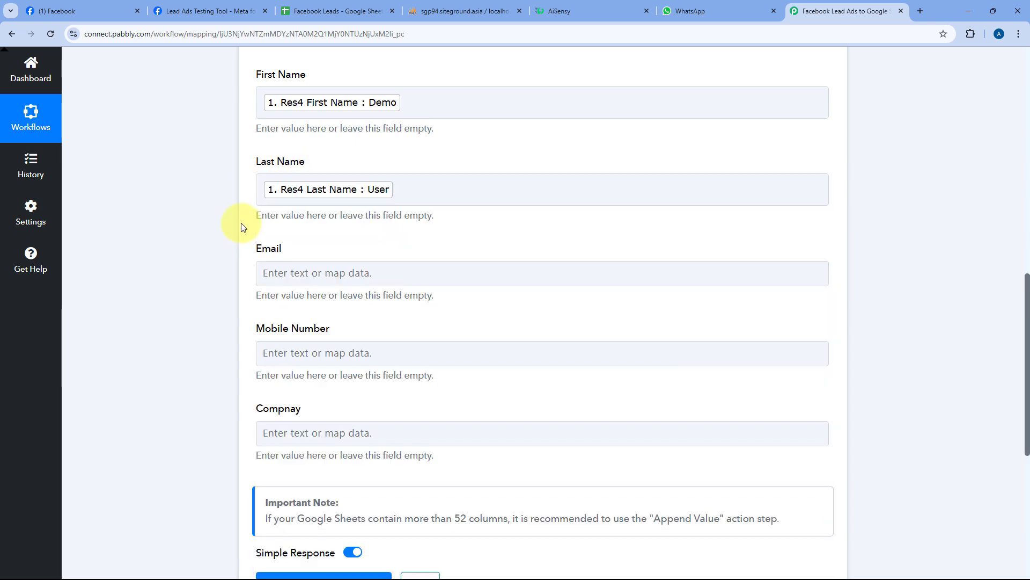
scroll(350, 161, "down", 3)
left_click(315, 112)
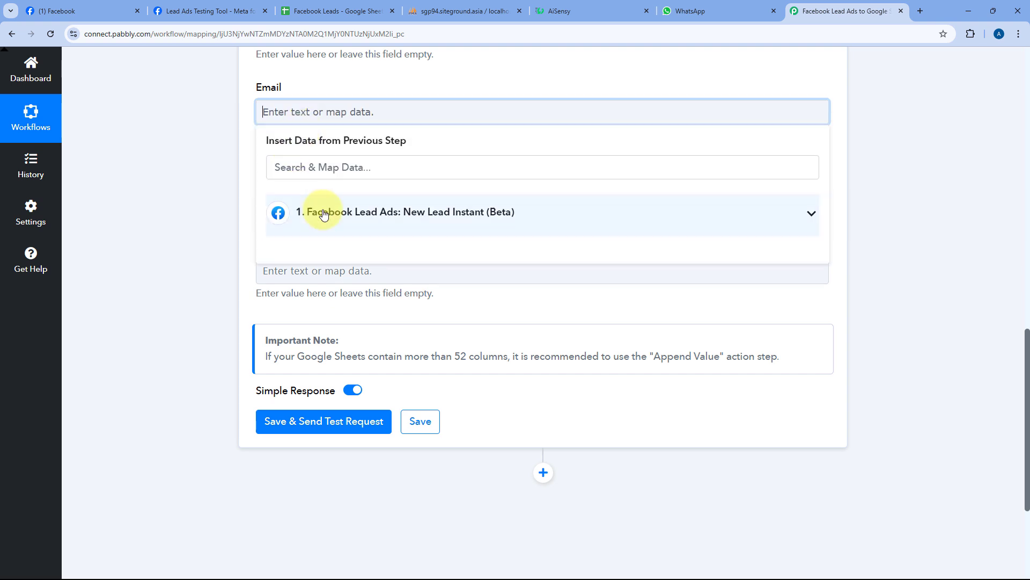
left_click(324, 214)
left_click(361, 313)
- Map the lead's phone number and company into the Mobile Number and Compnay fields
left_click(246, 175)
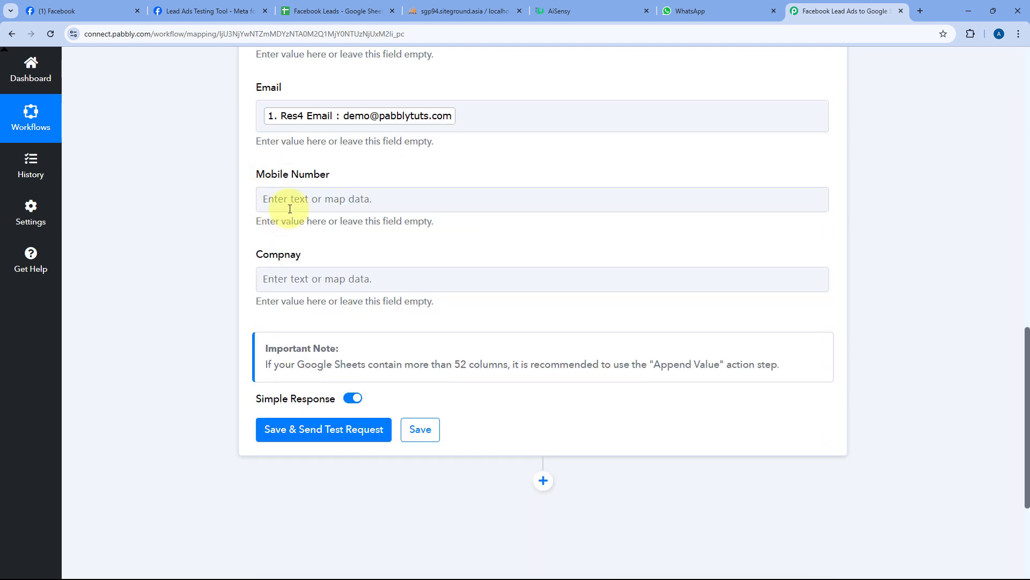
left_click(269, 199)
left_click(327, 294)
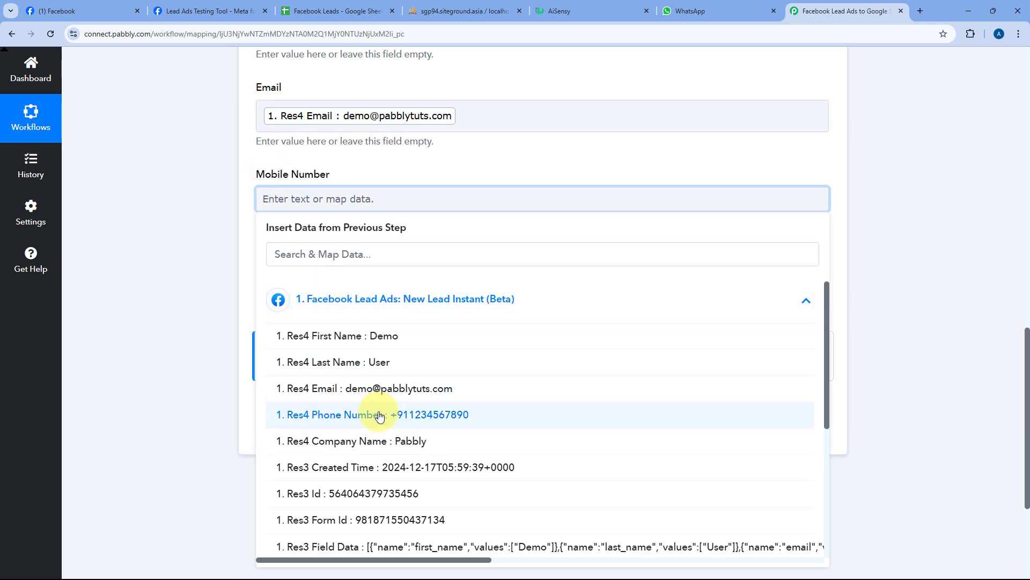
left_click(455, 416)
left_click(249, 224)
left_click(305, 286)
left_click(345, 391)
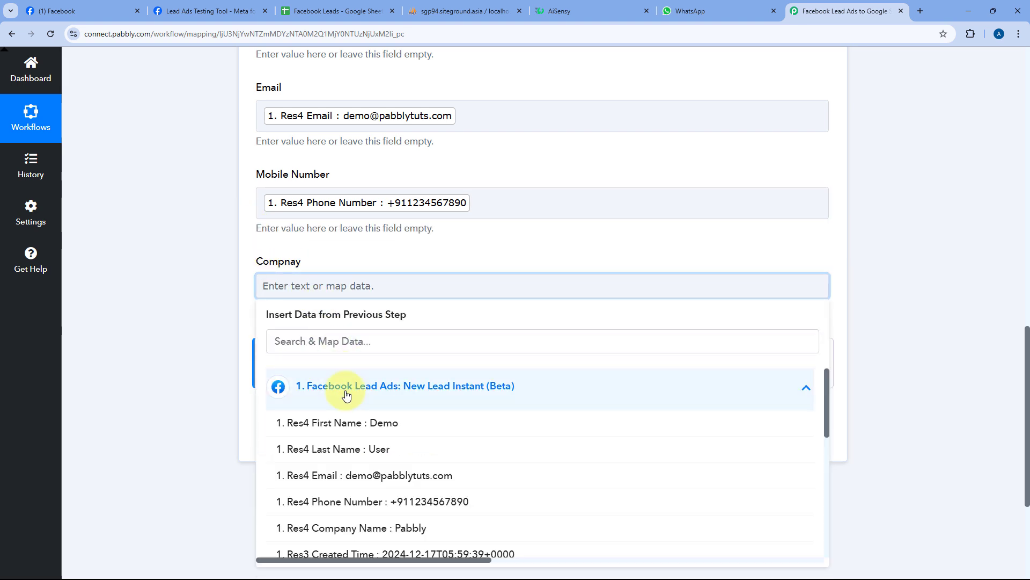
scroll(369, 396, "down", 2)
left_click(385, 375)
left_click(408, 246)
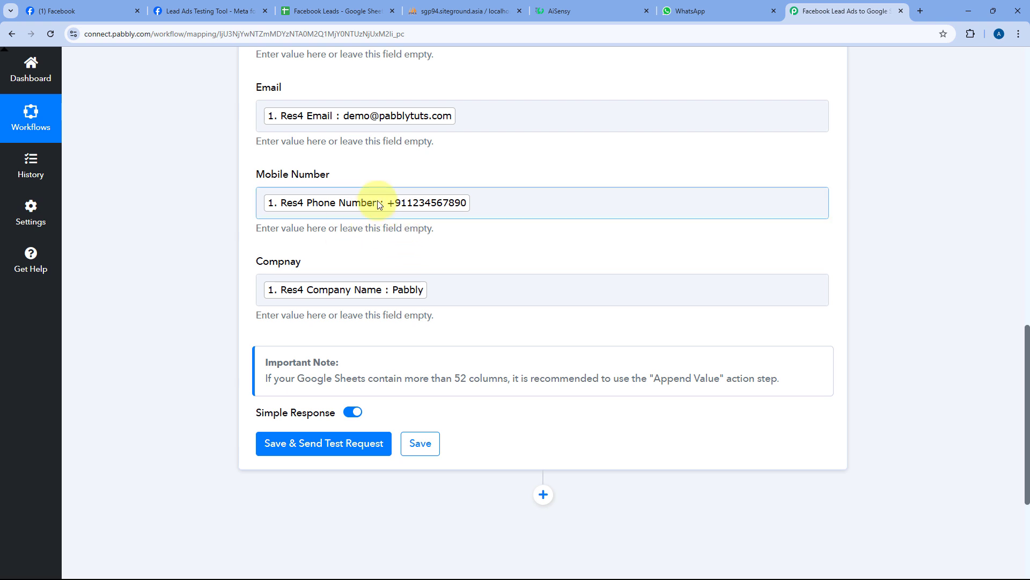
scroll(375, 161, "up", 3)
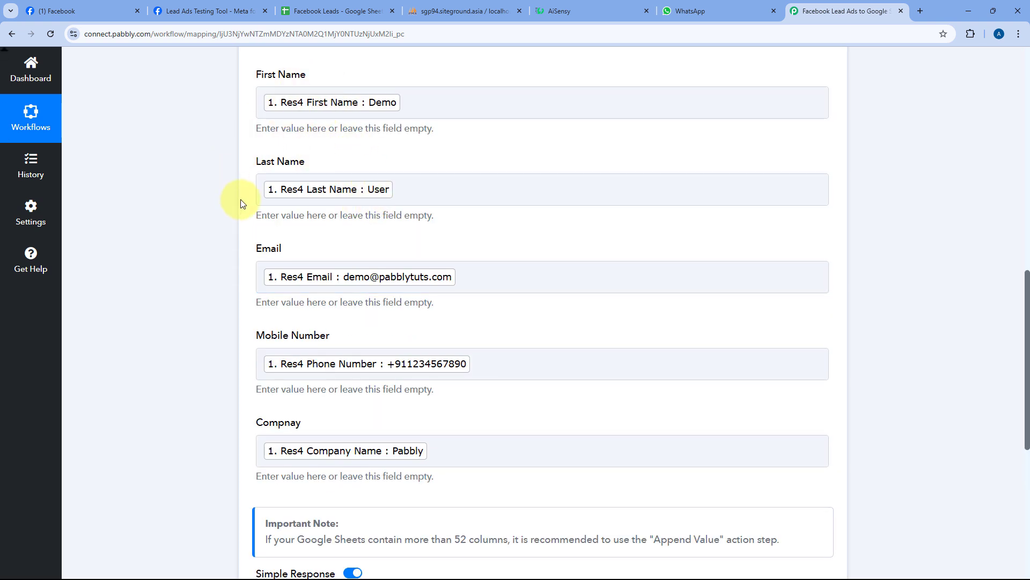
scroll(260, 202, "down", 4)
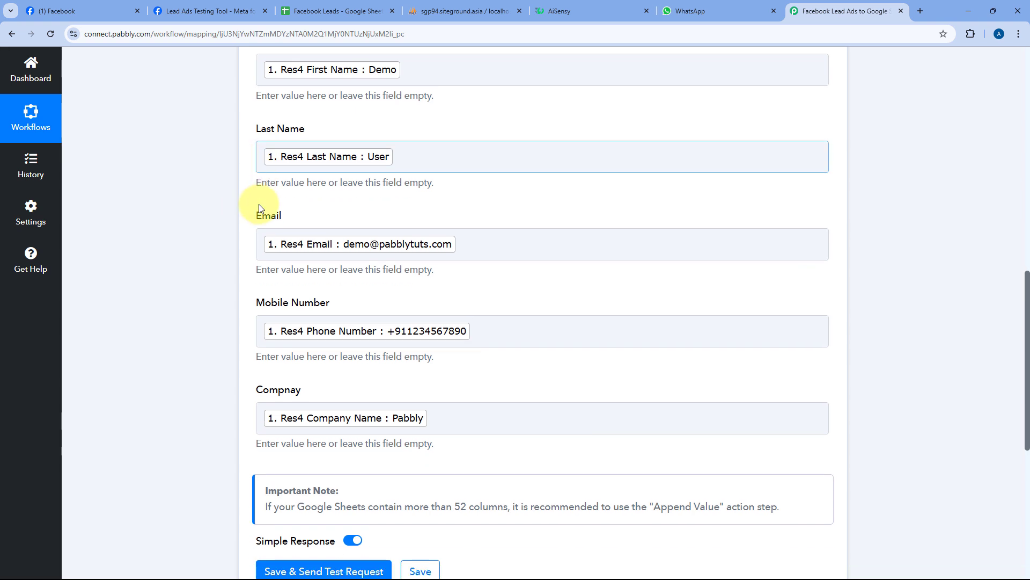
- Save the Google Sheets step, send the test request, and review the Sheet1!A2:E2 response
left_click(335, 393)
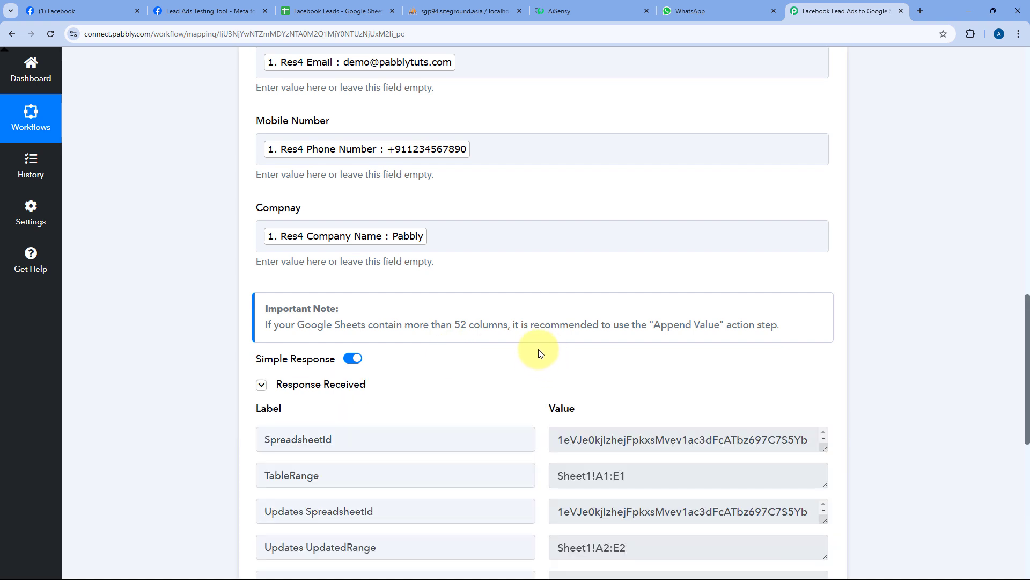
scroll(516, 334, "down", 3)
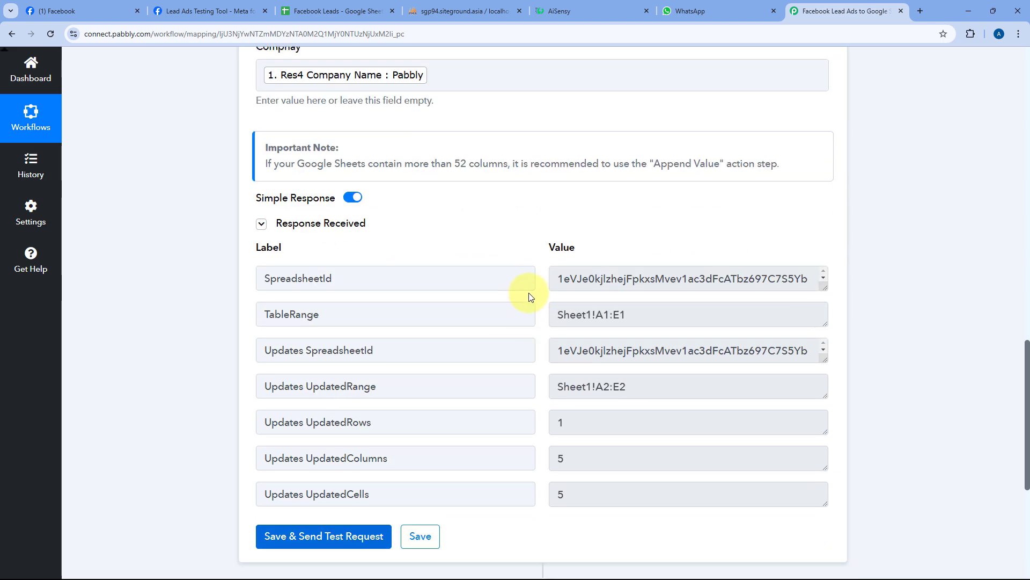
scroll(540, 240, "down", 1)
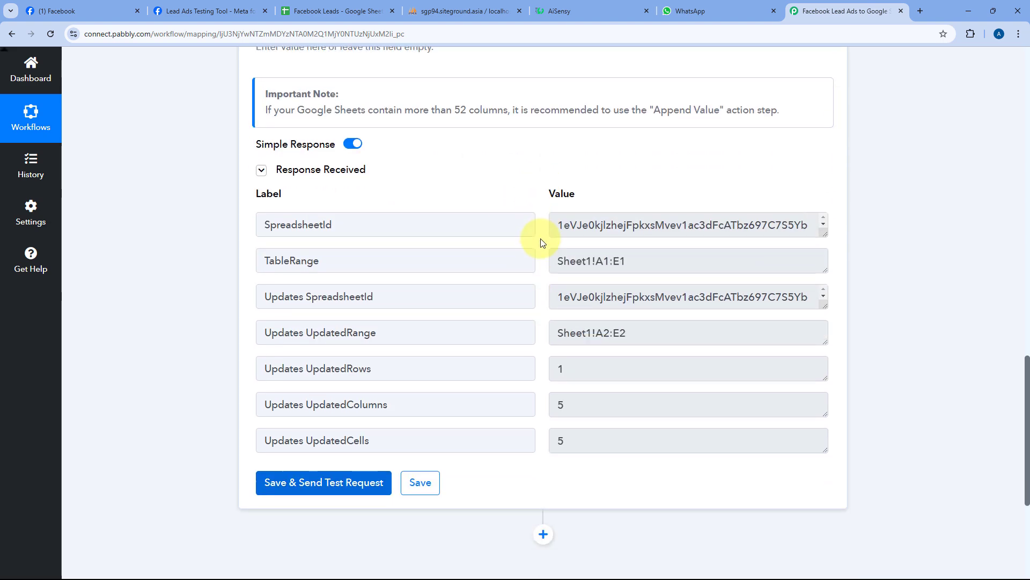
scroll(437, 223, "up", 10)
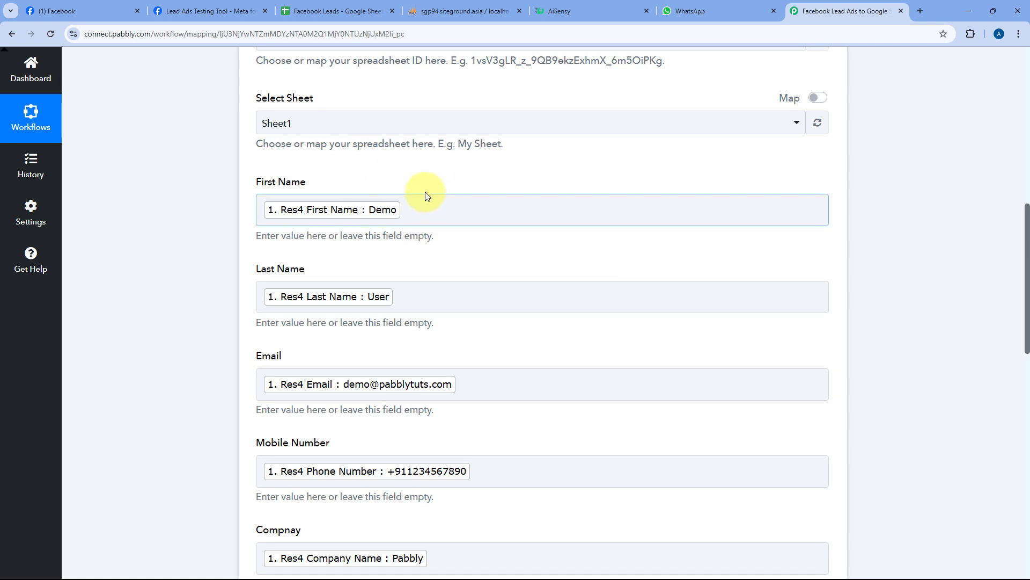
scroll(426, 193, "up", 3)
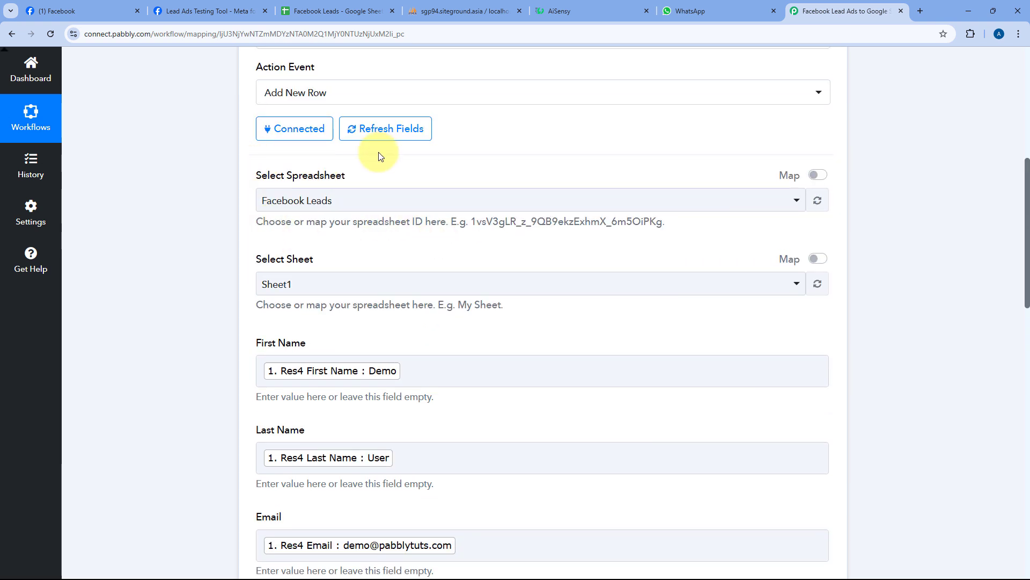
- Unbold lead row 2 and widen the Email column C to show the full address
left_click(336, 5)
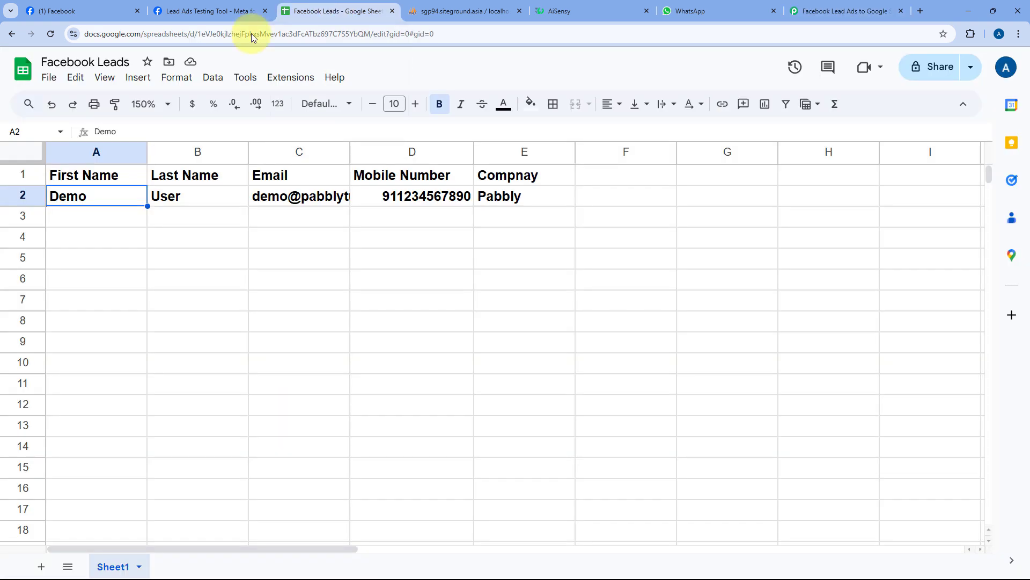
left_click(14, 201)
key("ctrl+b")
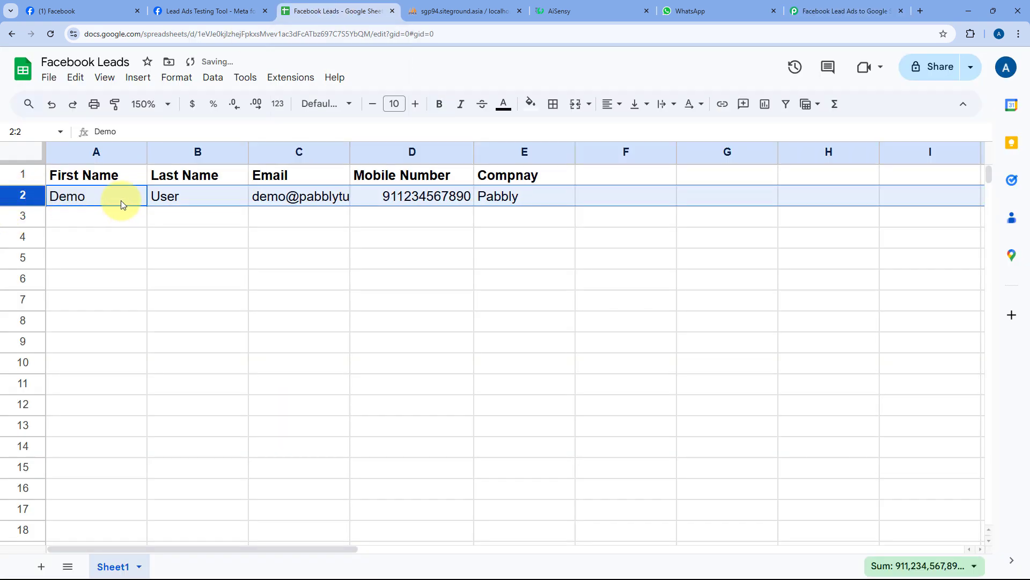
left_click(121, 201)
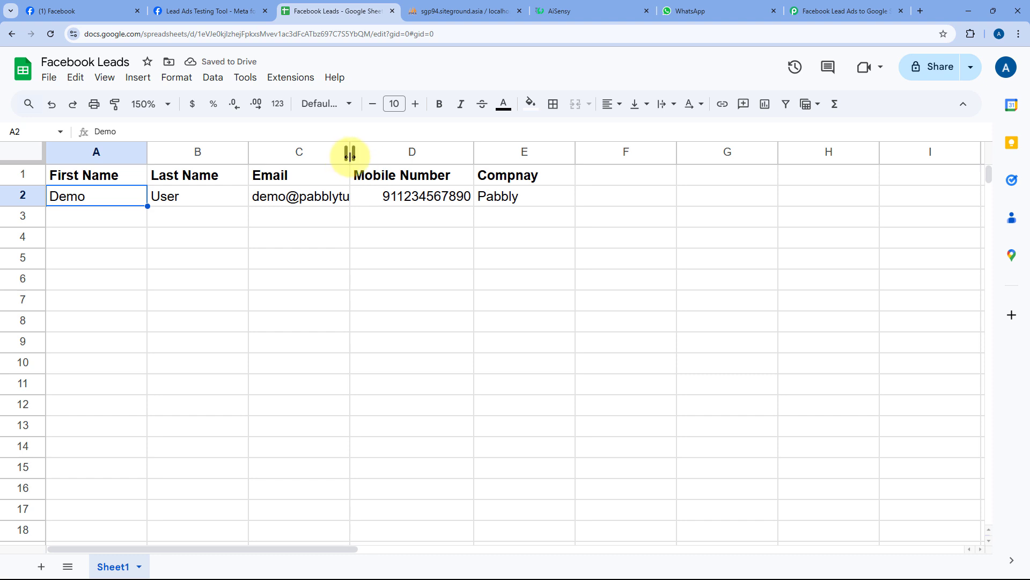
left_click_drag(350, 156, 412, 154)
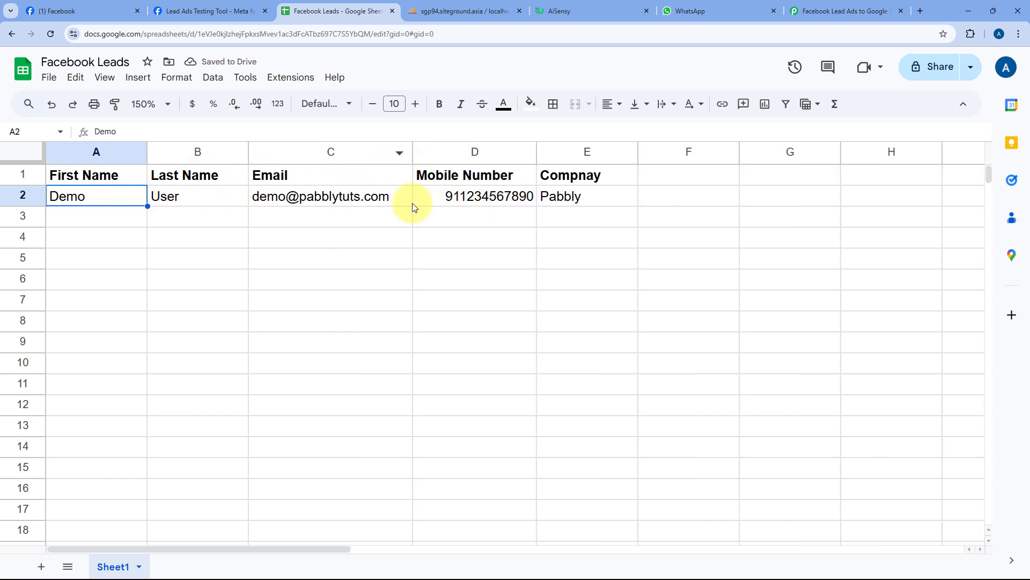
- Review the lead's cells A2:E2 in the sheet, then return to the Pabbly workflow
left_click(215, 11)
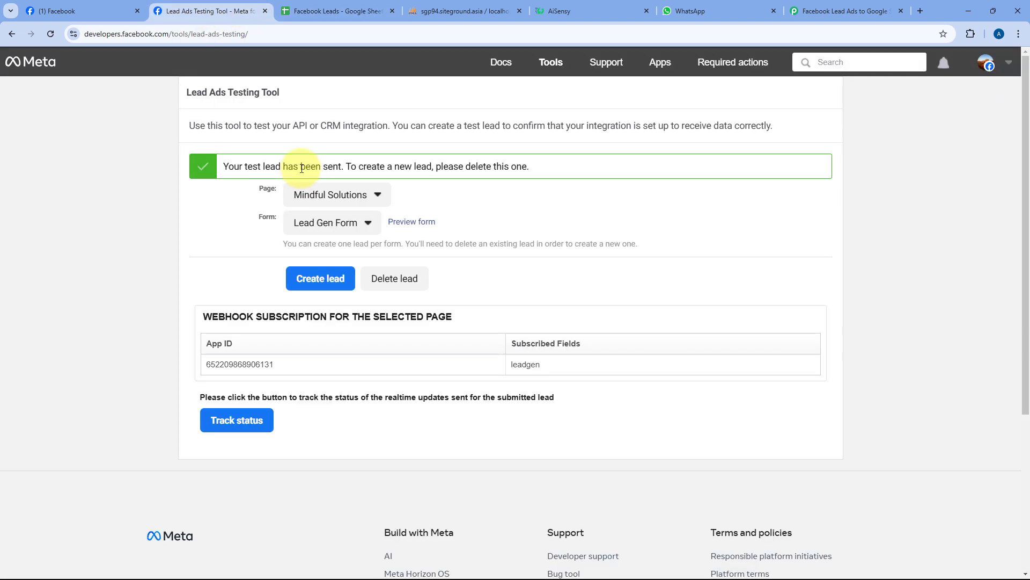
left_click(322, 11)
left_click_drag(92, 201, 200, 200)
left_click(260, 196)
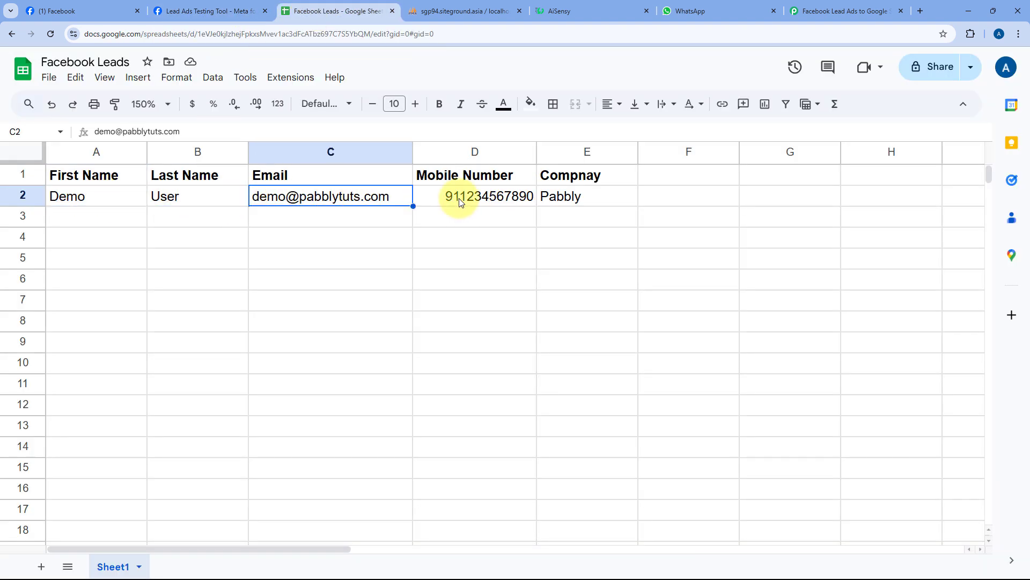
left_click(512, 201)
left_click_drag(513, 201, 582, 200)
left_click_drag(610, 195, 133, 202)
left_click(114, 206)
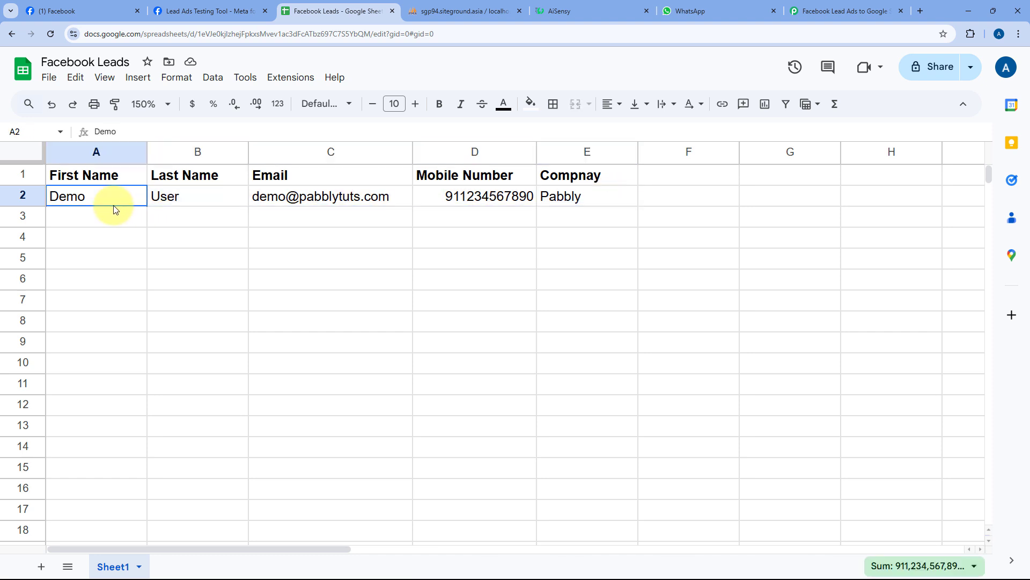
left_click(735, 5)
left_click(870, 5)
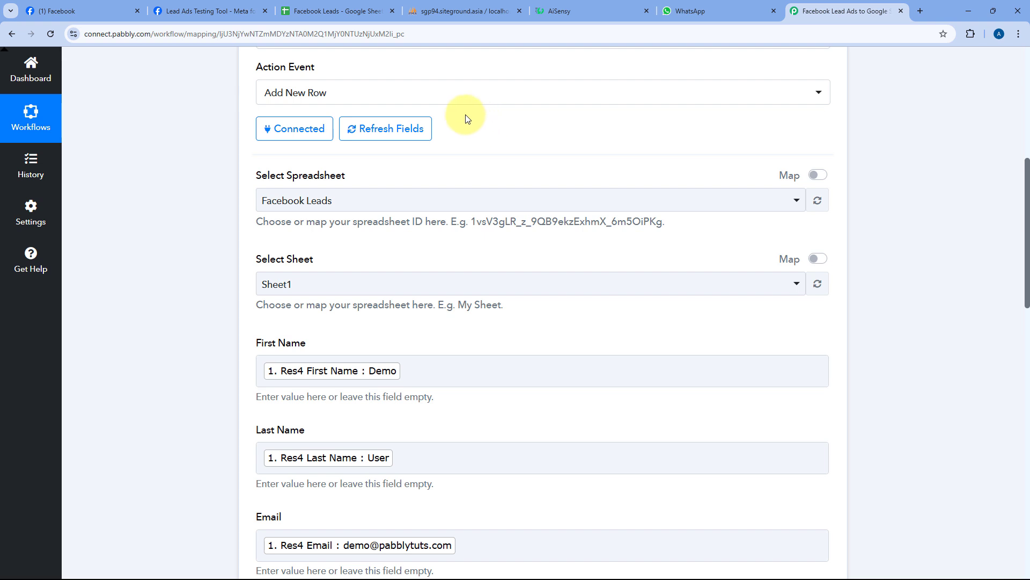
- Add a MySQL step below Google Sheets with the Insert Row action event
left_click(459, 11)
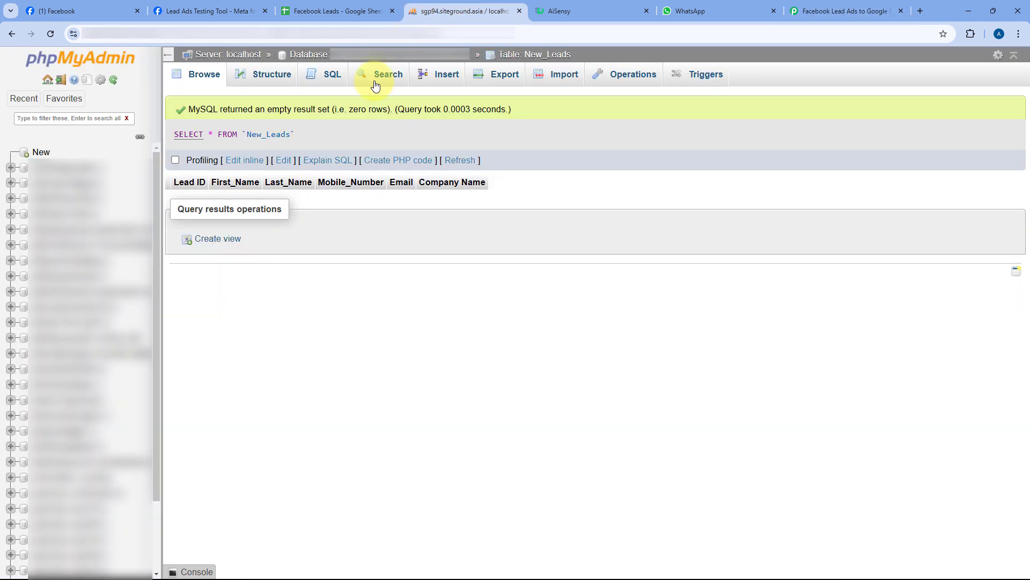
left_click(805, 9)
scroll(215, 201, "down", 15)
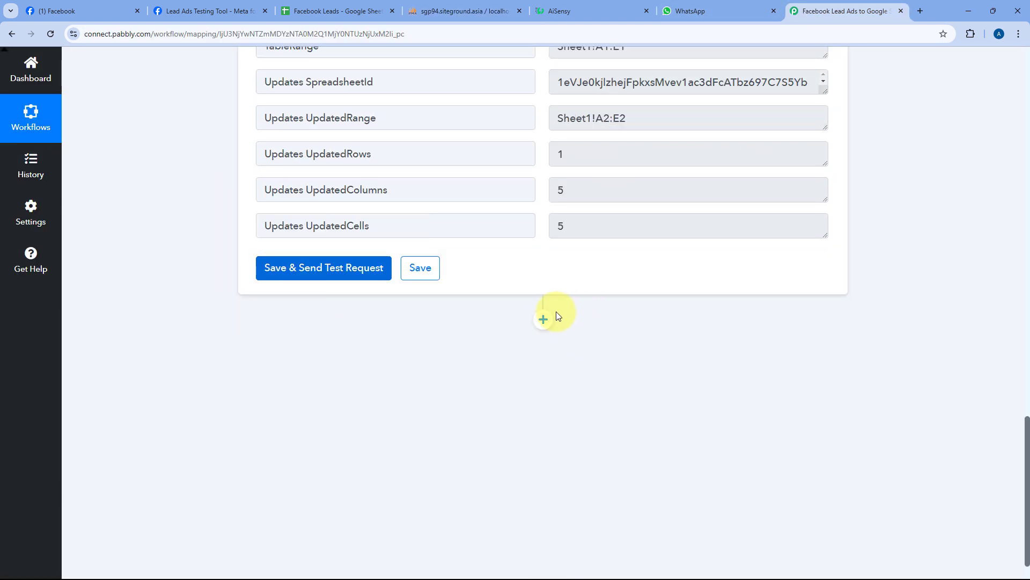
left_click(543, 319)
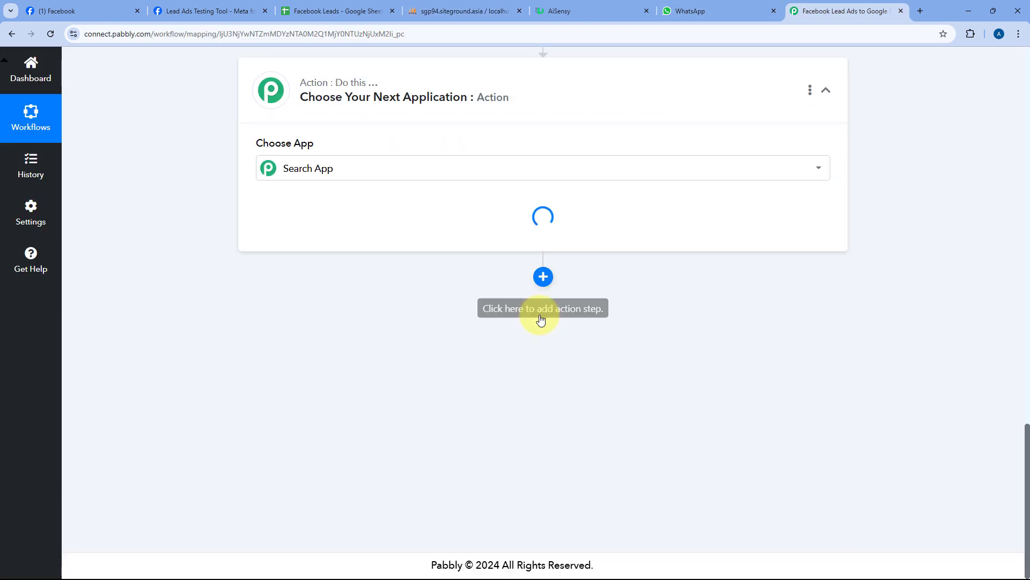
scroll(539, 322, "up", 2)
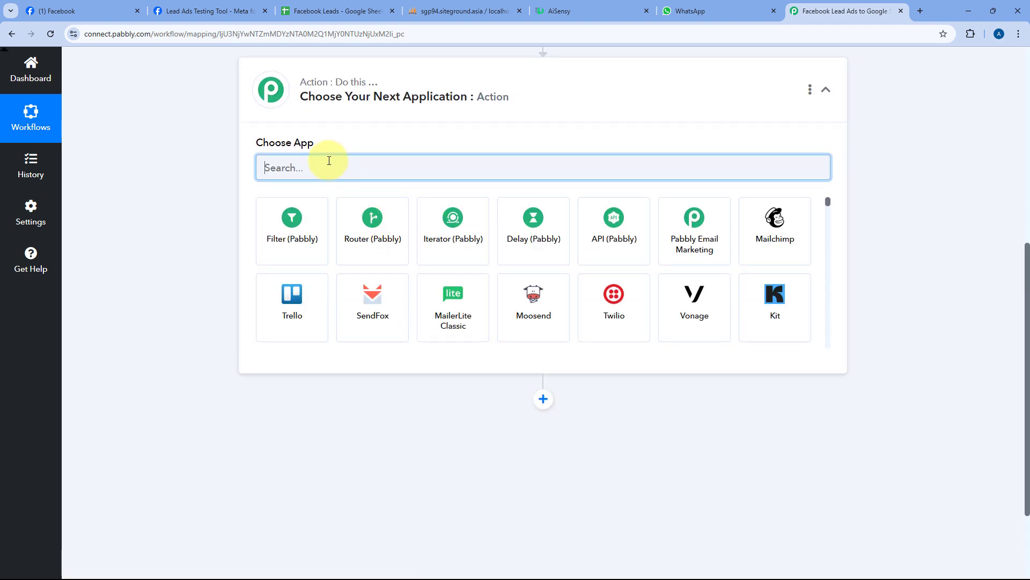
type("MySQL")
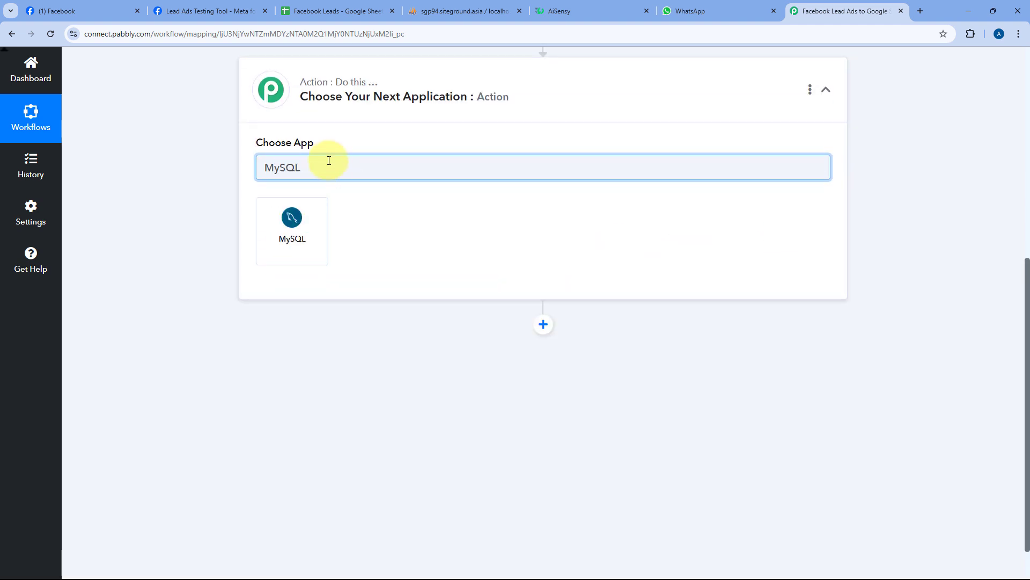
left_click(310, 220)
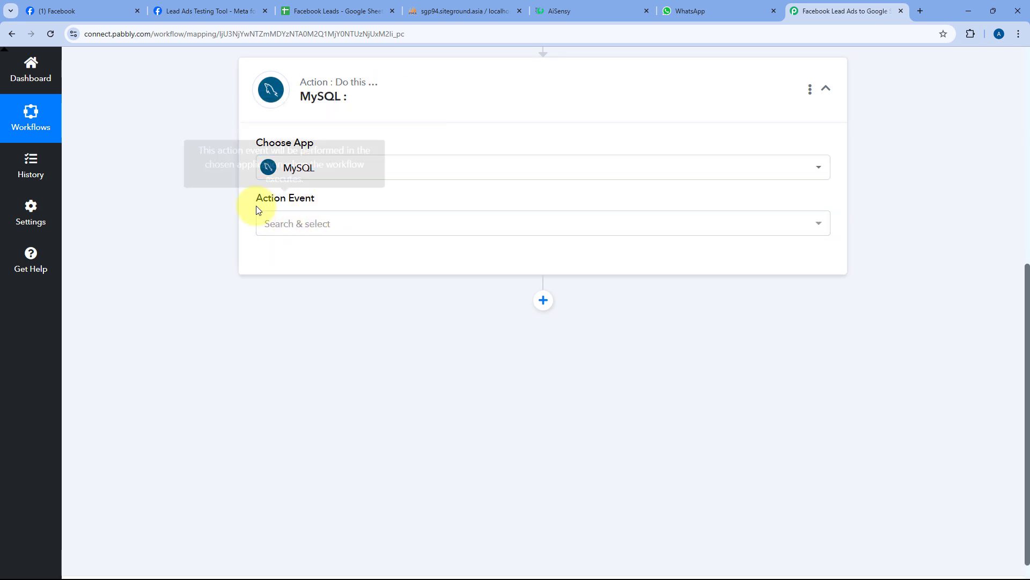
left_click(338, 220)
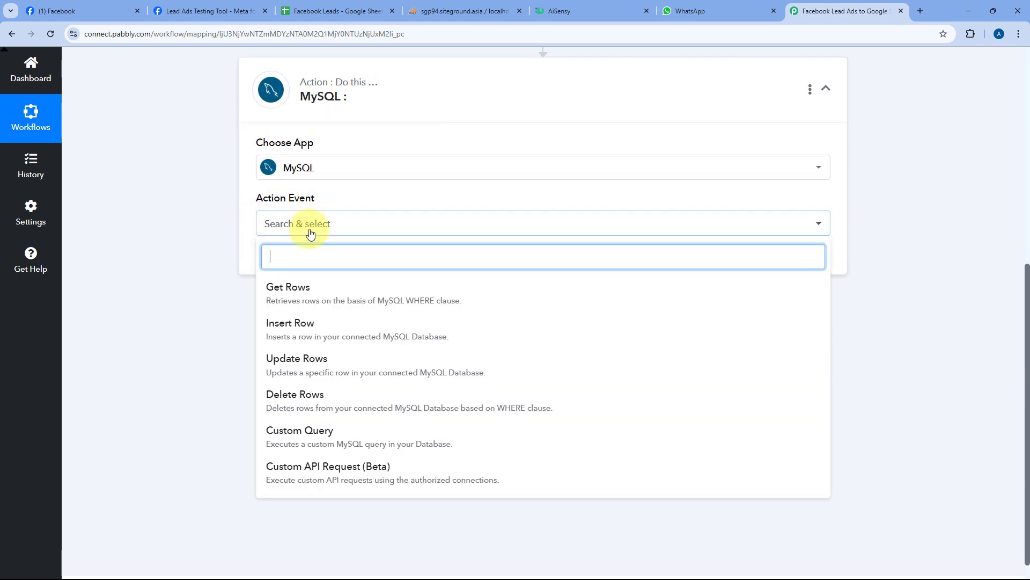
left_click(308, 322)
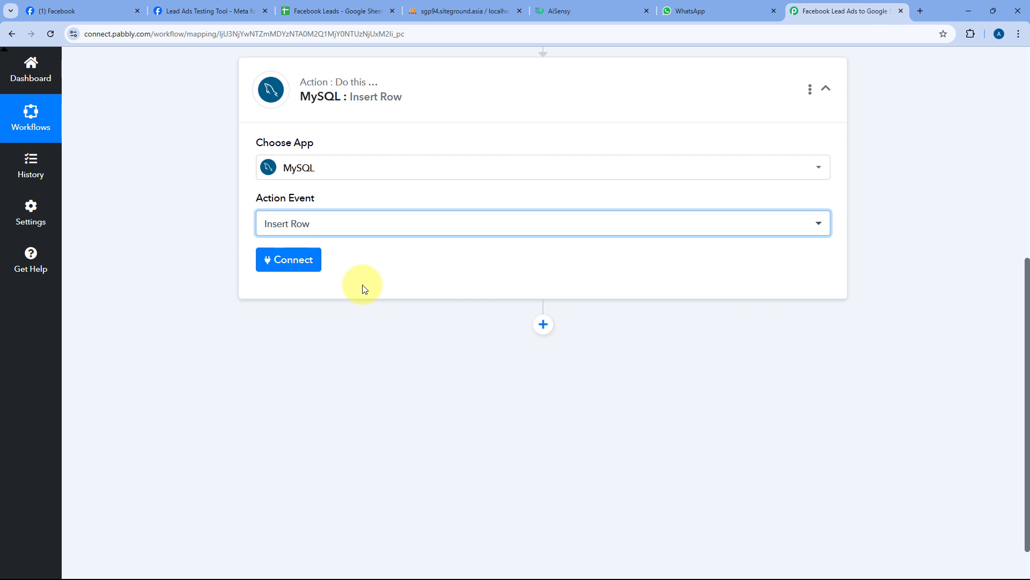
left_click(295, 264)
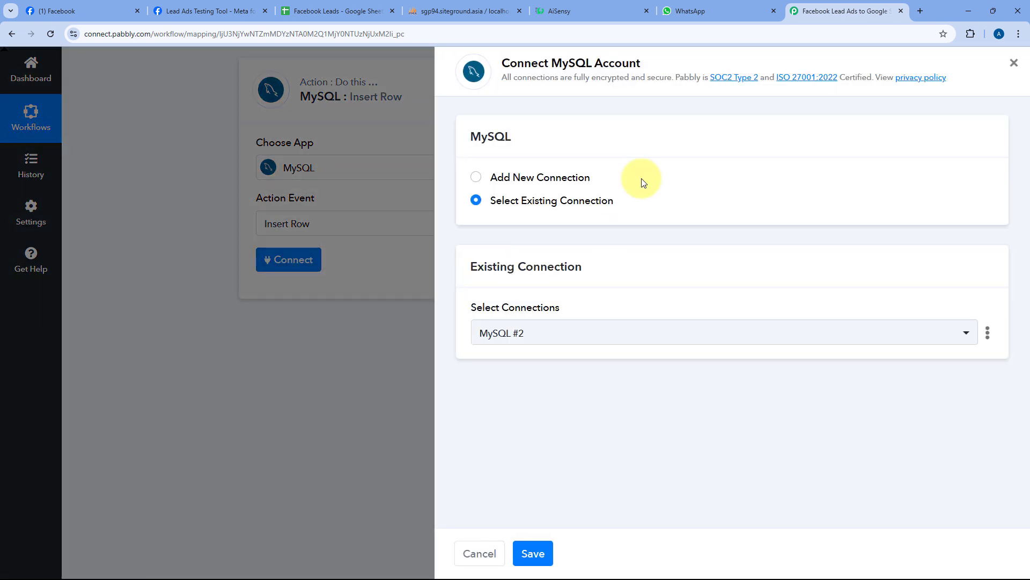
- Create a new MySQL connection using the database username, password, host and database name
left_click(476, 177)
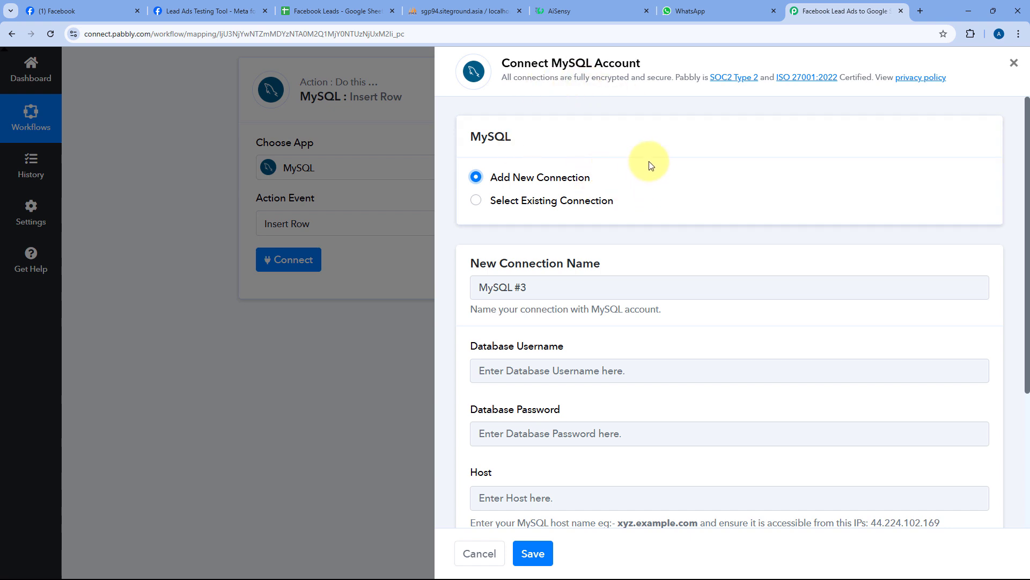
scroll(642, 171, "down", 2)
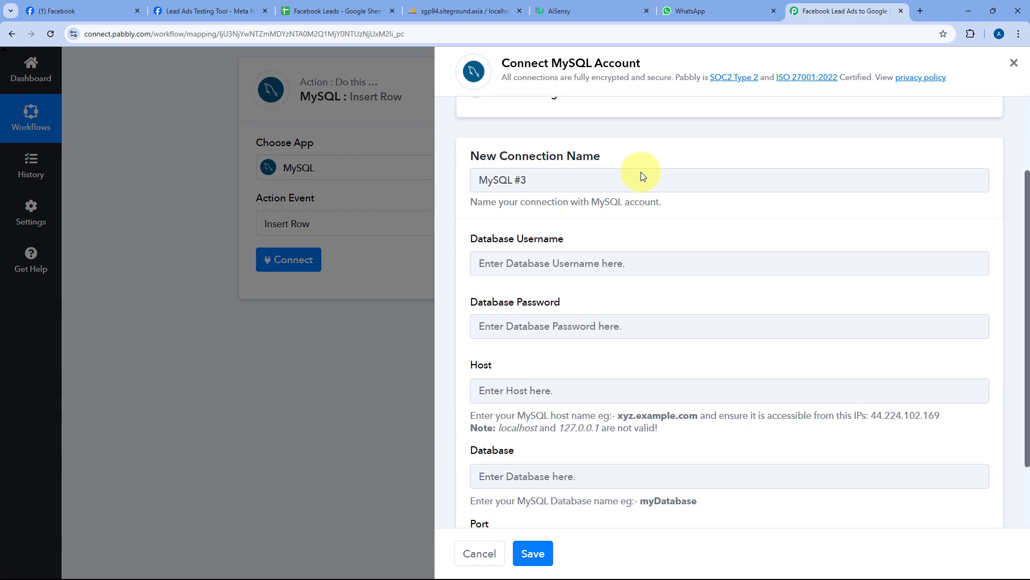
scroll(612, 172, "down", 2)
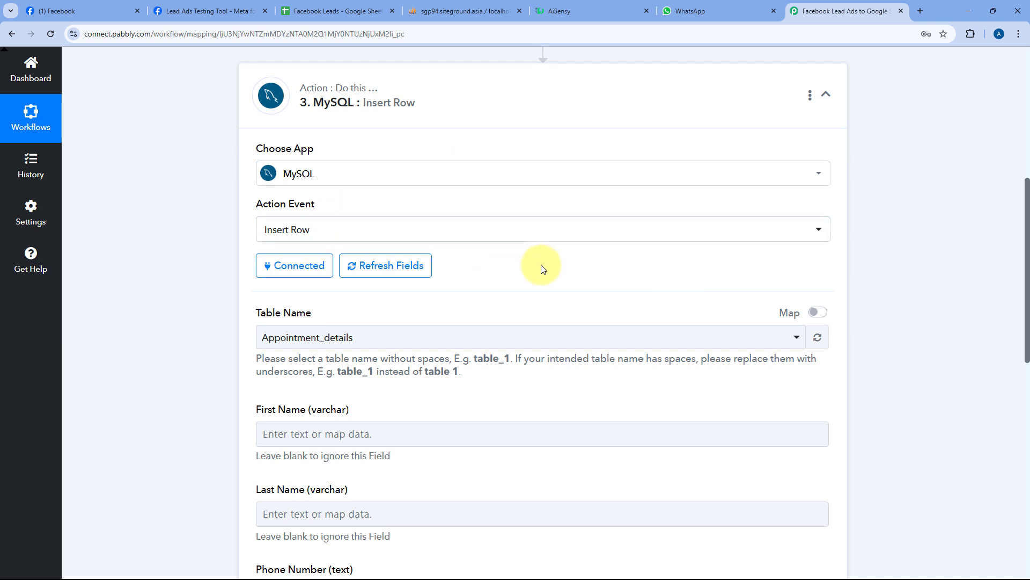
- Select New_Leads as the MySQL table after checking its columns in phpMyAdmin
scroll(540, 266, "down", 1)
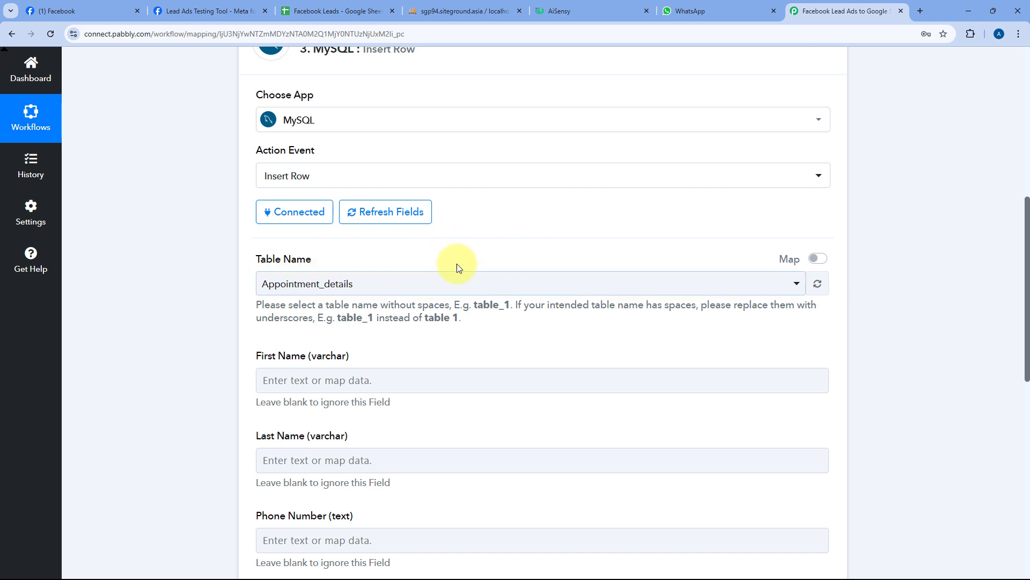
left_click(294, 274)
scroll(322, 255, "down", 2)
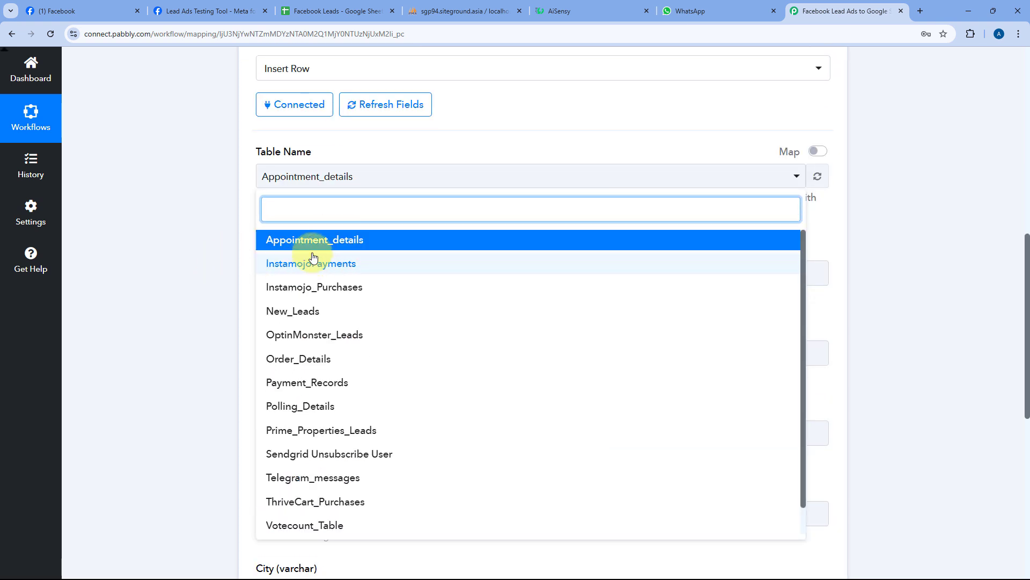
left_click(483, 15)
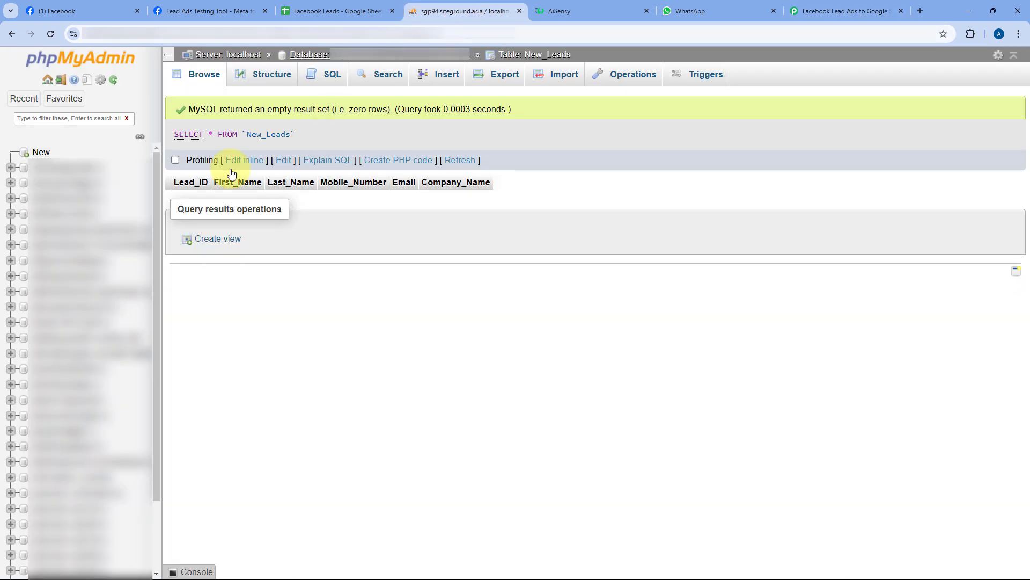
left_click(107, 245)
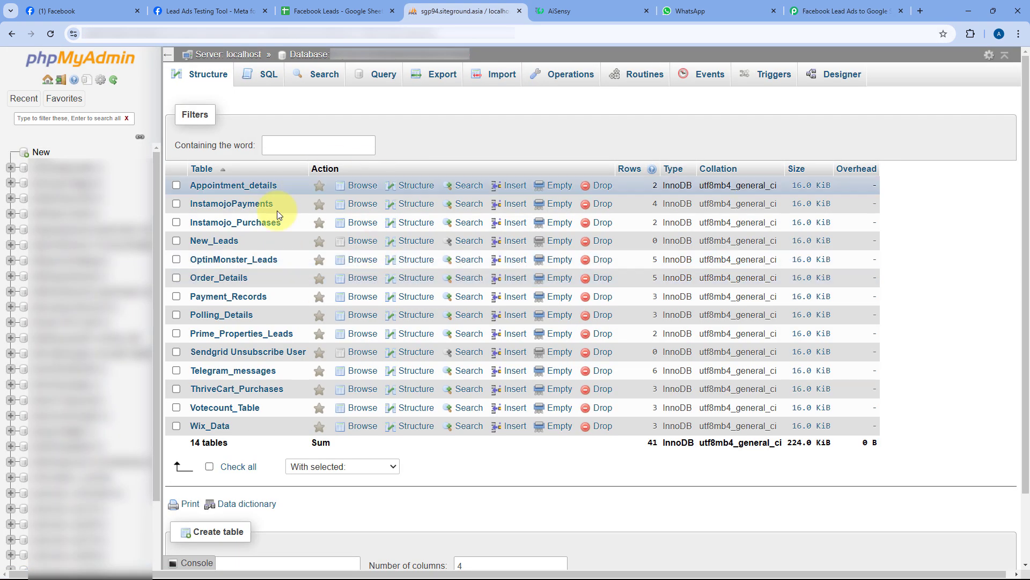
left_click(209, 241)
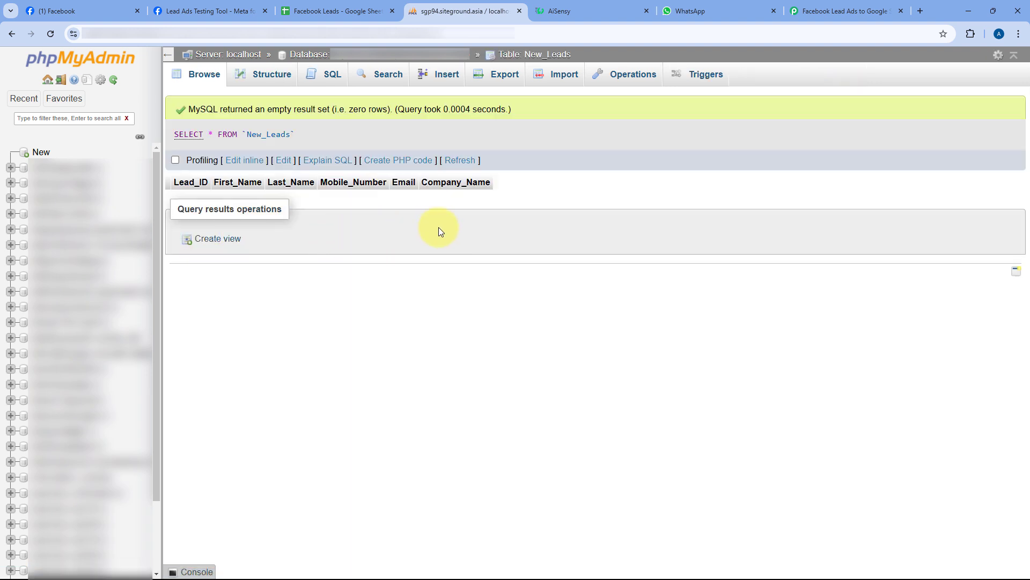
left_click(818, 11)
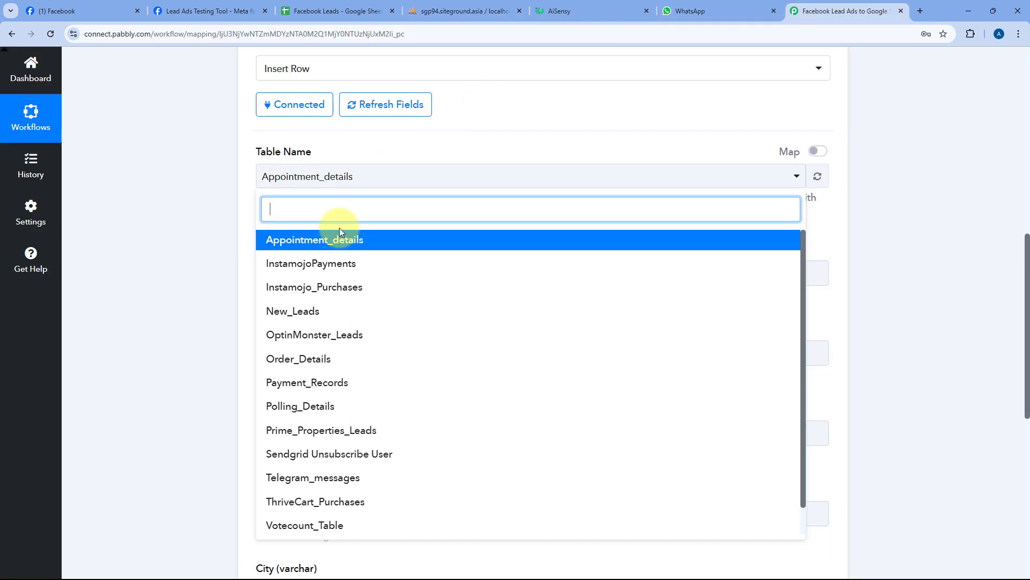
left_click(311, 311)
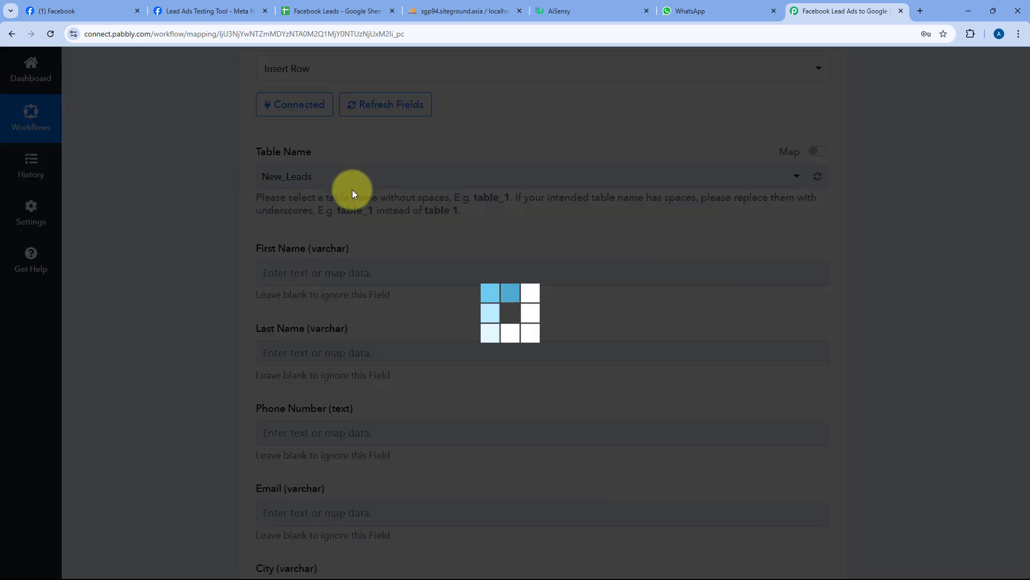
left_click(447, 5)
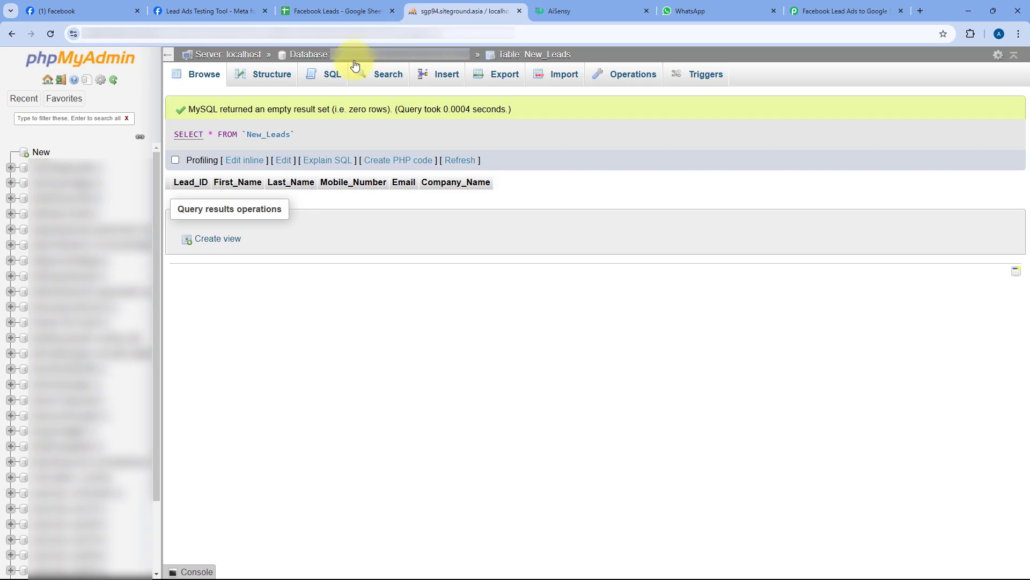
left_click(844, 5)
- Map the Facebook lead's Res1 Leadgen Id into the Lead ID field
scroll(263, 301, "down", 2)
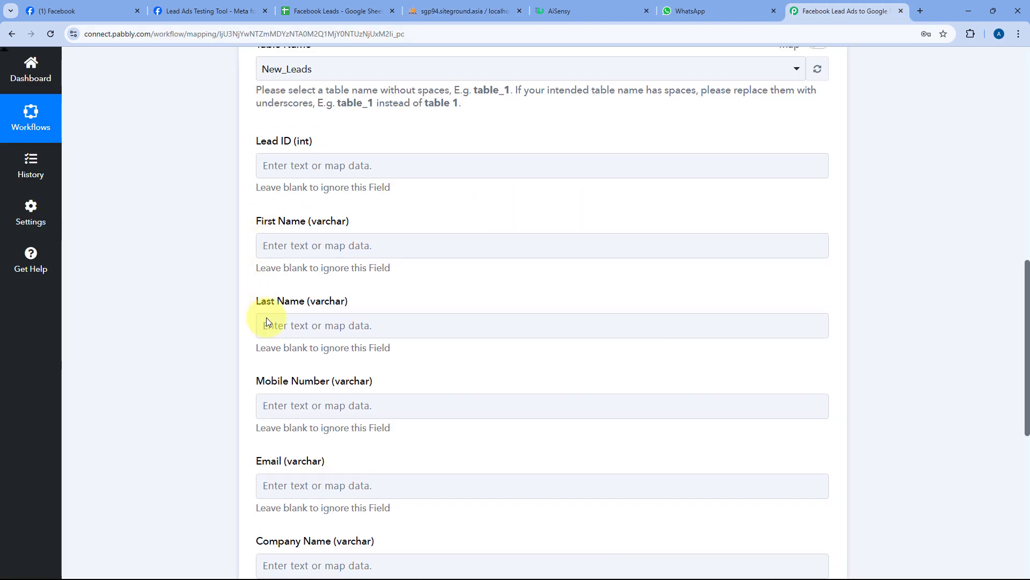
scroll(252, 213, "up", 1)
left_click(278, 219)
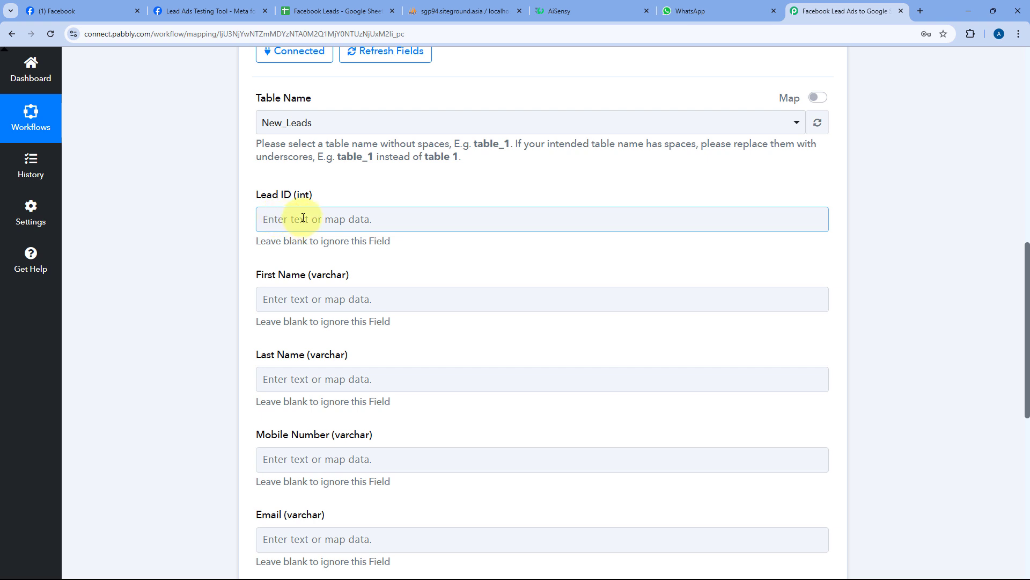
left_click(303, 218)
left_click(273, 321)
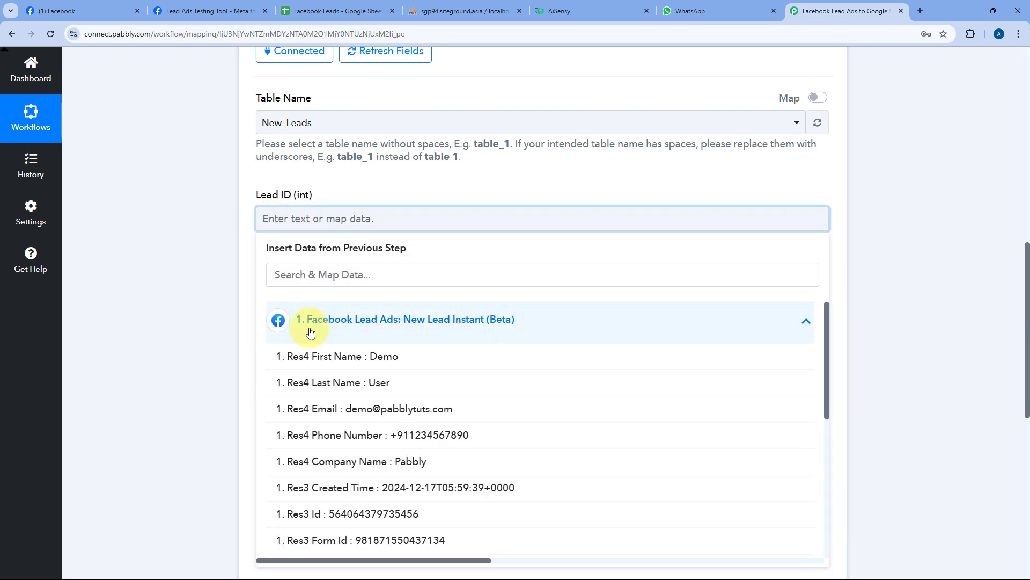
scroll(365, 348, "down", 3)
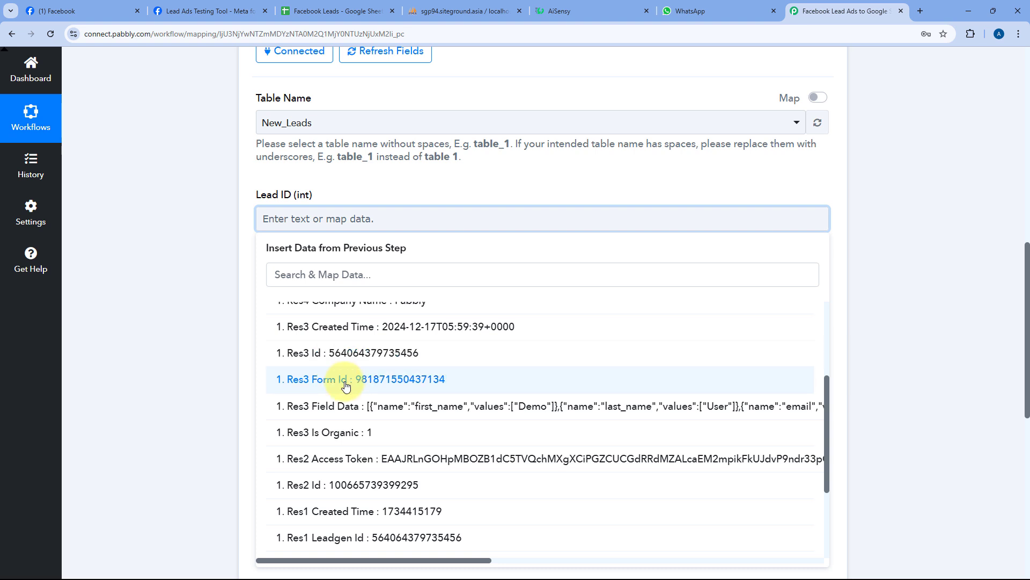
scroll(347, 387, "down", 3)
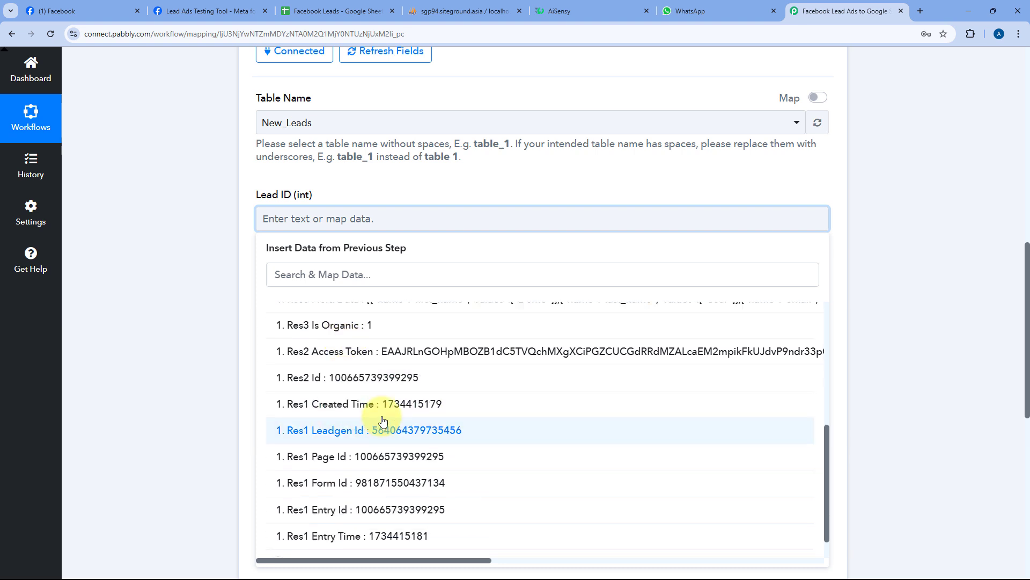
left_click(346, 428)
left_click(245, 245)
- Map the lead's first and last name into First Name and Last Name
scroll(236, 237, "down", 3)
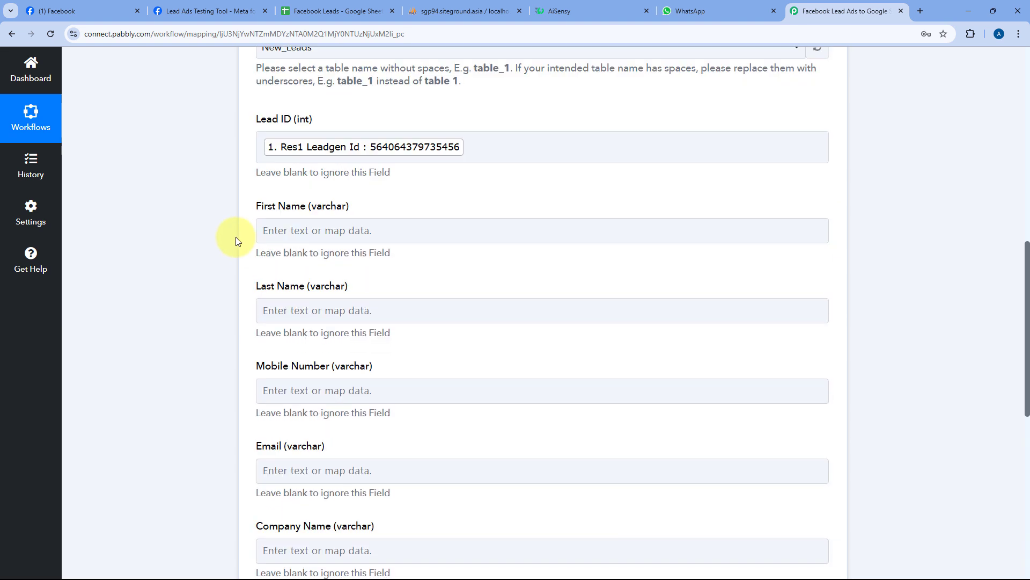
left_click(330, 143)
left_click(343, 254)
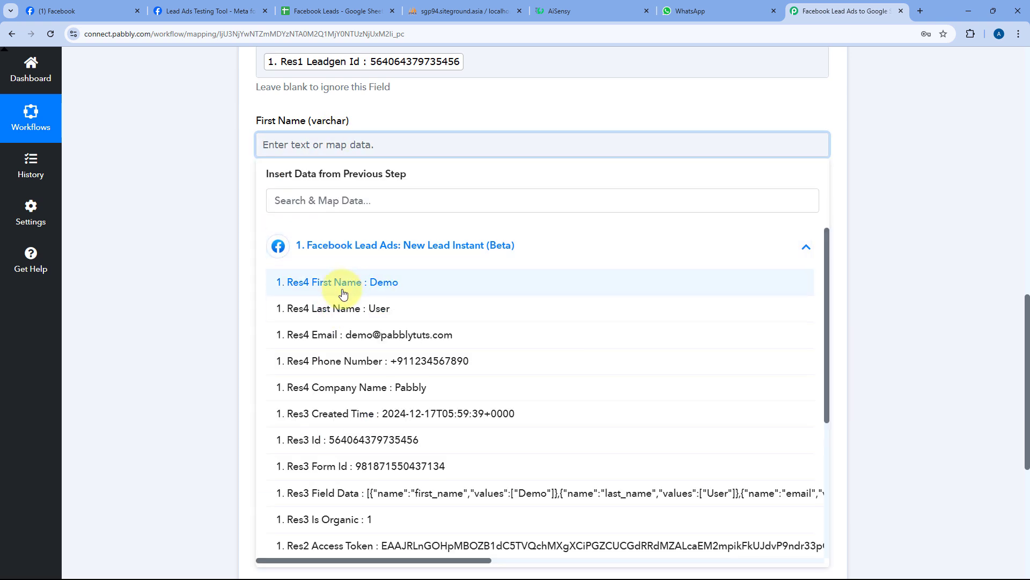
left_click(341, 283)
left_click(234, 218)
left_click(279, 231)
left_click(317, 332)
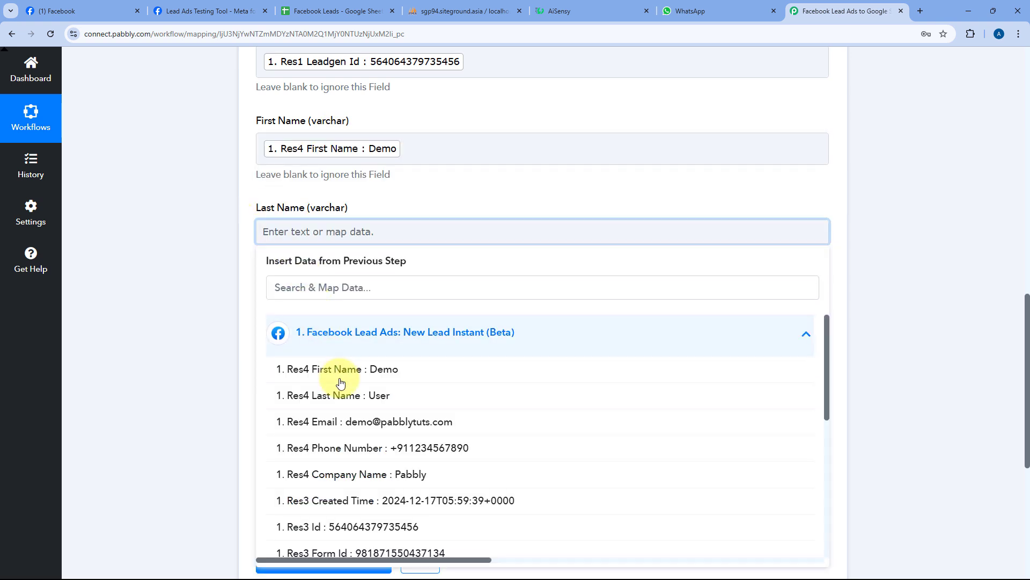
left_click(345, 396)
left_click(247, 240)
- Map the lead's phone number and email into Mobile Number and Email
scroll(289, 216, "down", 2)
left_click(290, 216)
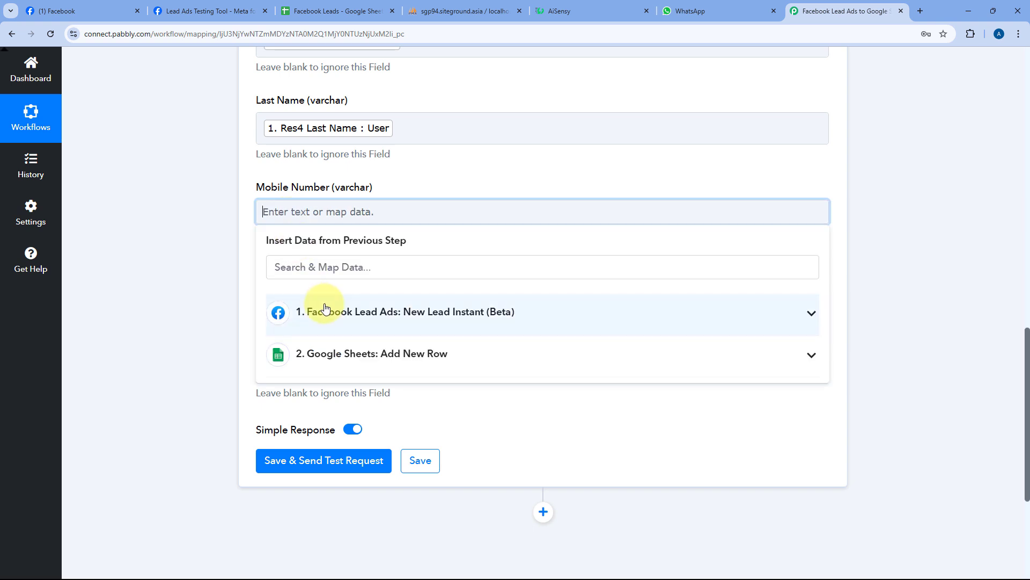
left_click(334, 311)
left_click(290, 424)
left_click(248, 292)
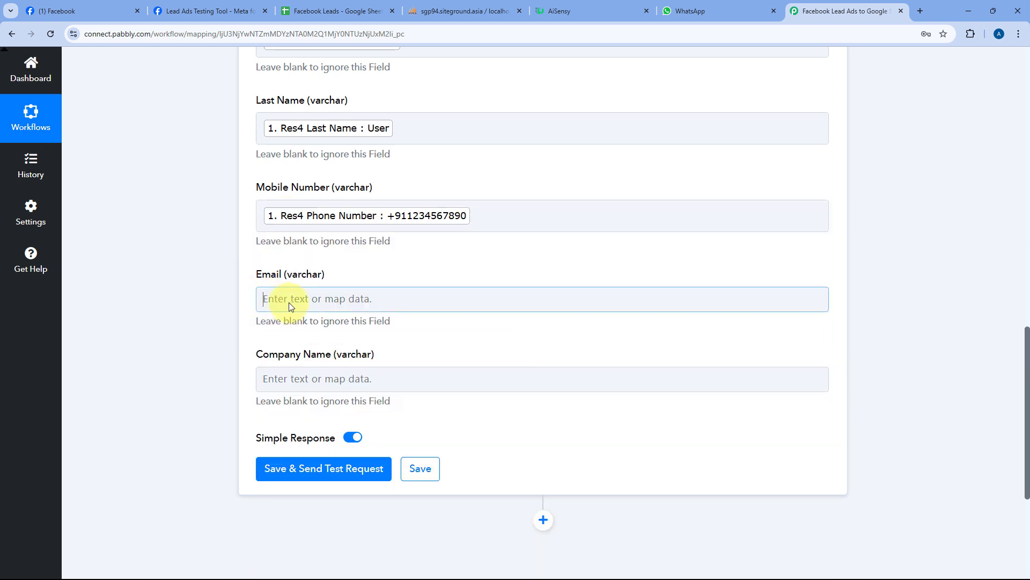
left_click(289, 299)
left_click(354, 402)
scroll(364, 423, "down", 2)
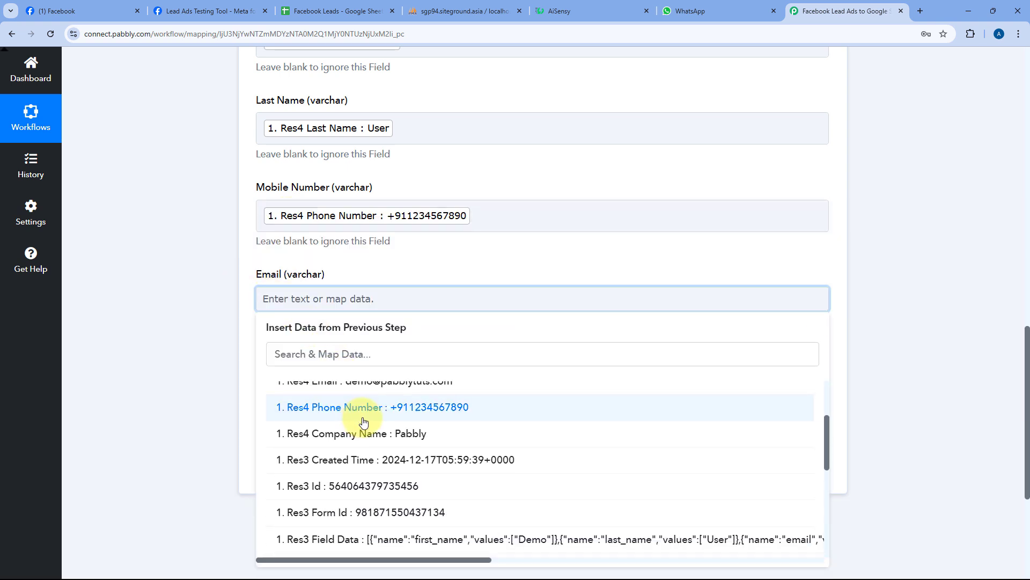
left_click(371, 384)
left_click(237, 330)
- Map the lead's company into the Company Name field
scroll(252, 311, "down", 2)
left_click(298, 287)
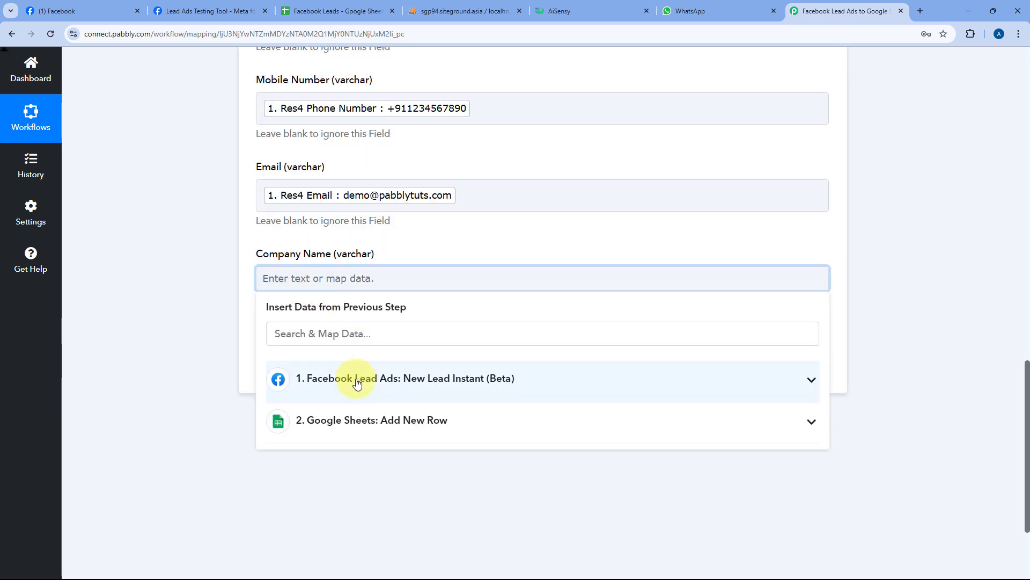
left_click(368, 375)
scroll(369, 410, "up", 2)
left_click(450, 407)
left_click(405, 258)
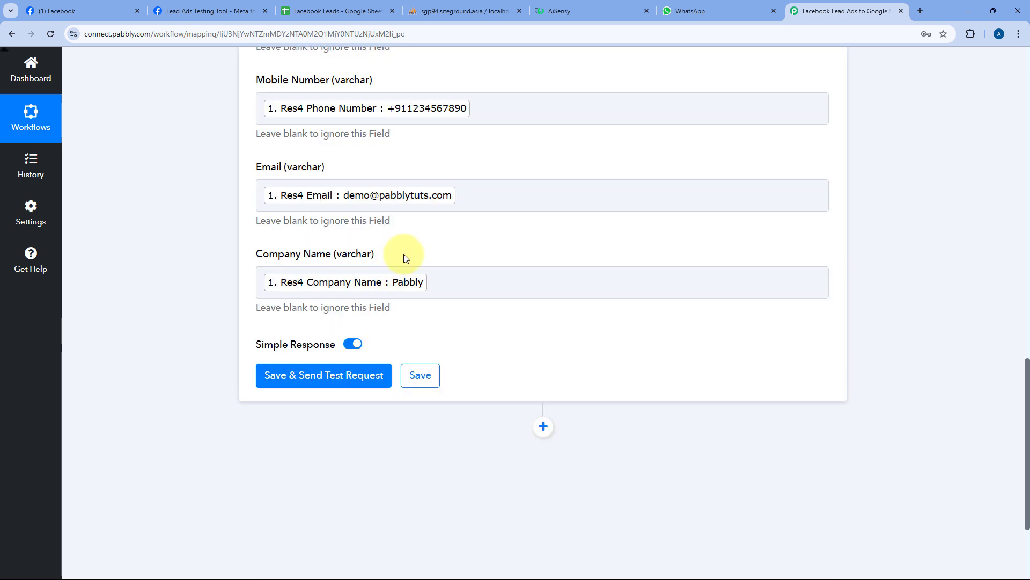
scroll(363, 256, "up", 4)
scroll(362, 255, "down", 5)
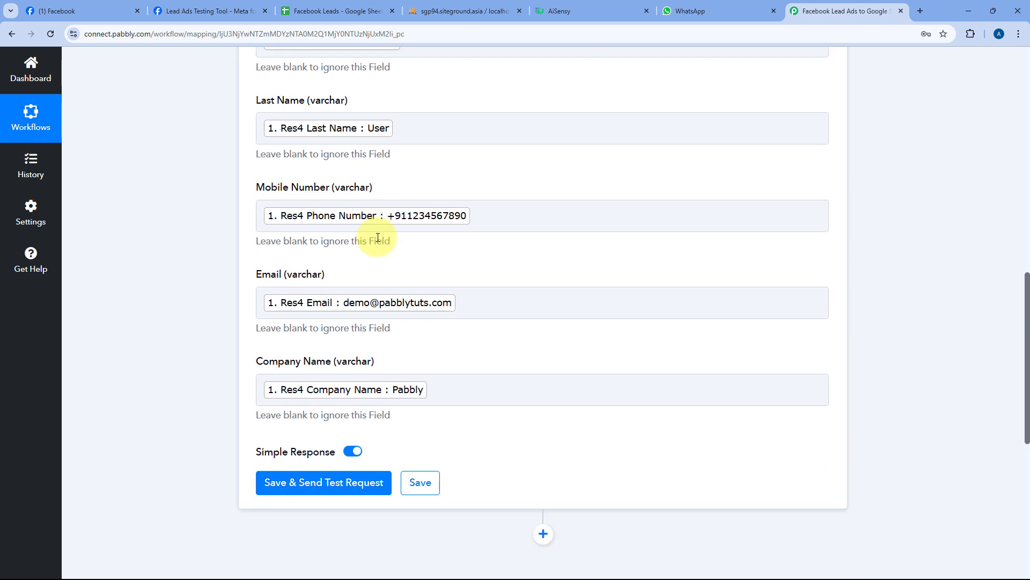
- Save the MySQL step and send a test request, returning Status success with Inserted Id 0
left_click(344, 321)
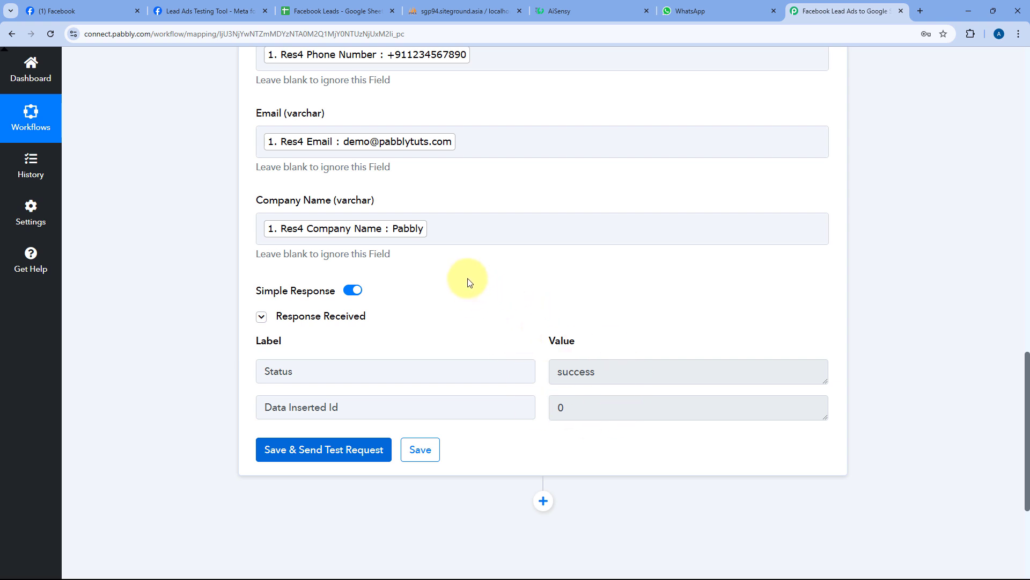
scroll(456, 287, "up", 7)
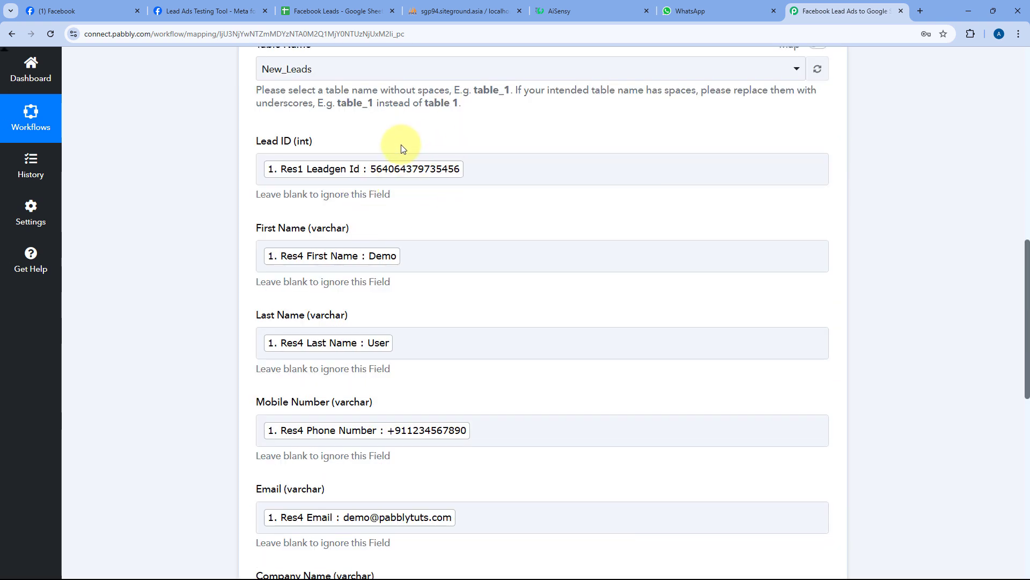
left_click(215, 13)
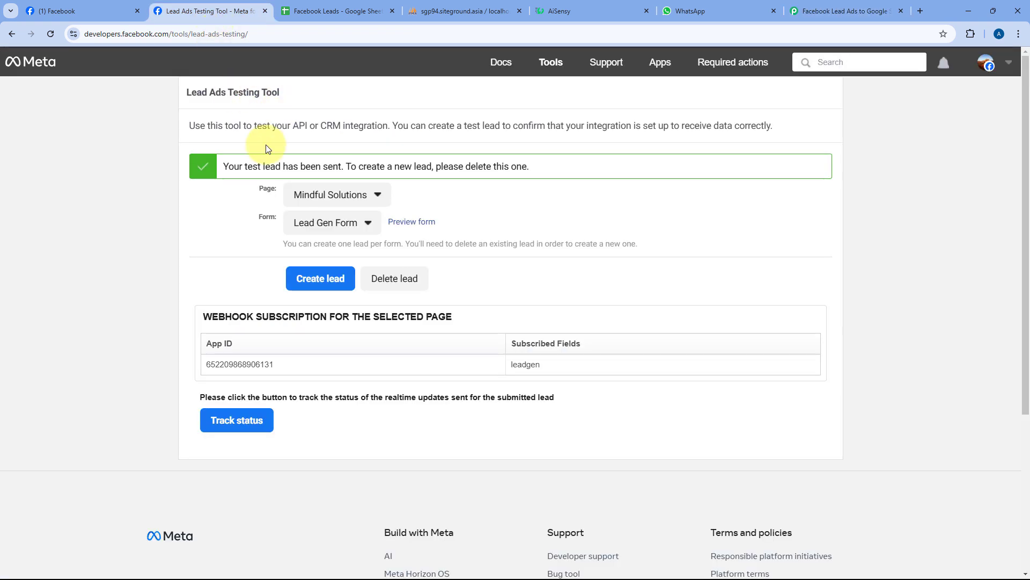
left_click(816, 10)
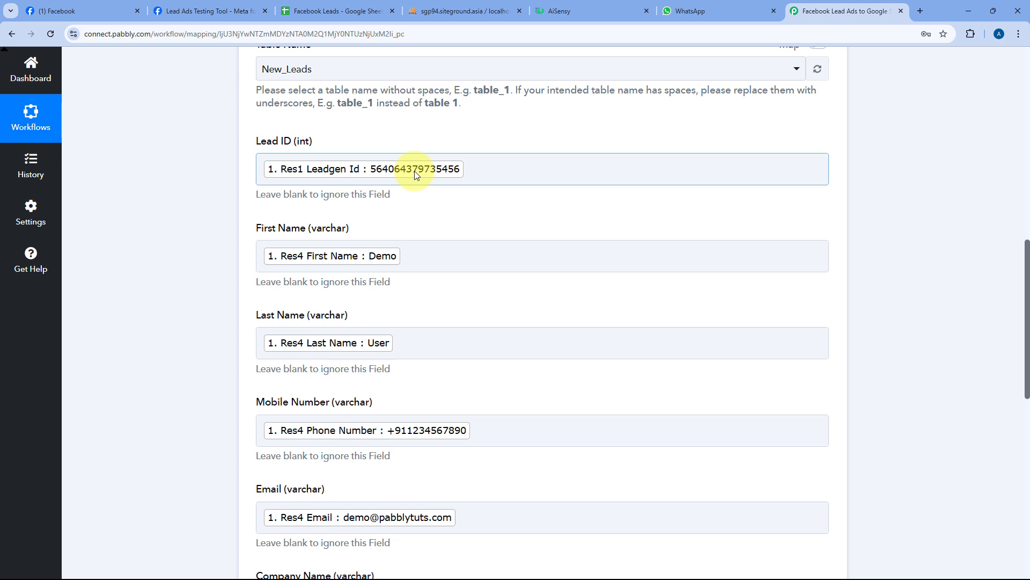
left_click(466, 10)
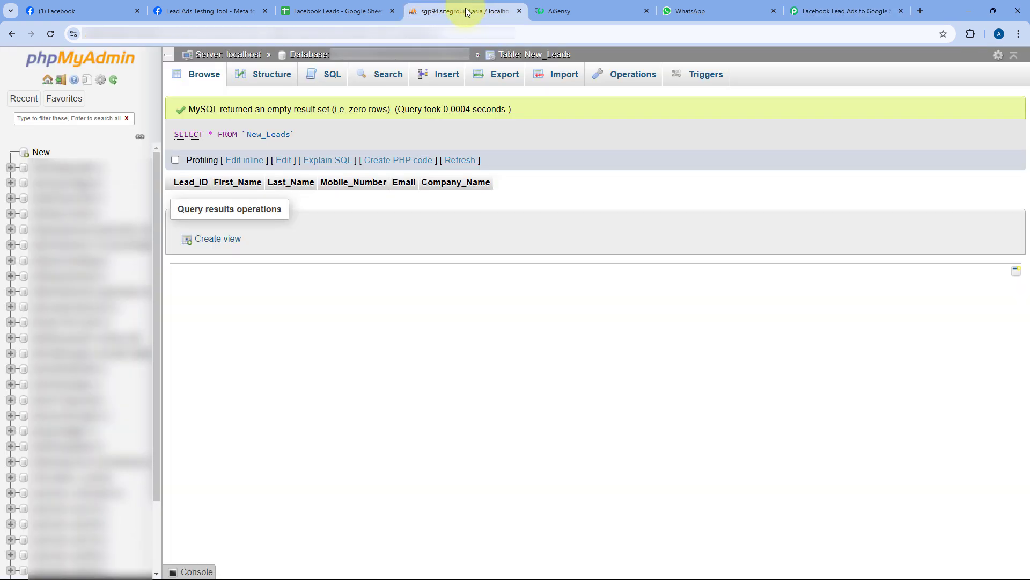
left_click(51, 32)
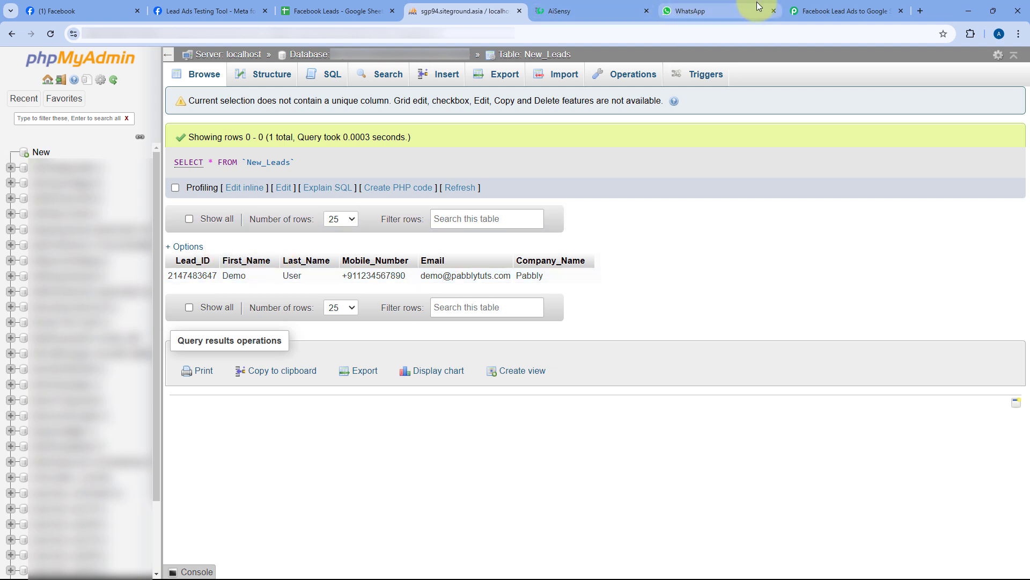
left_click(816, 7)
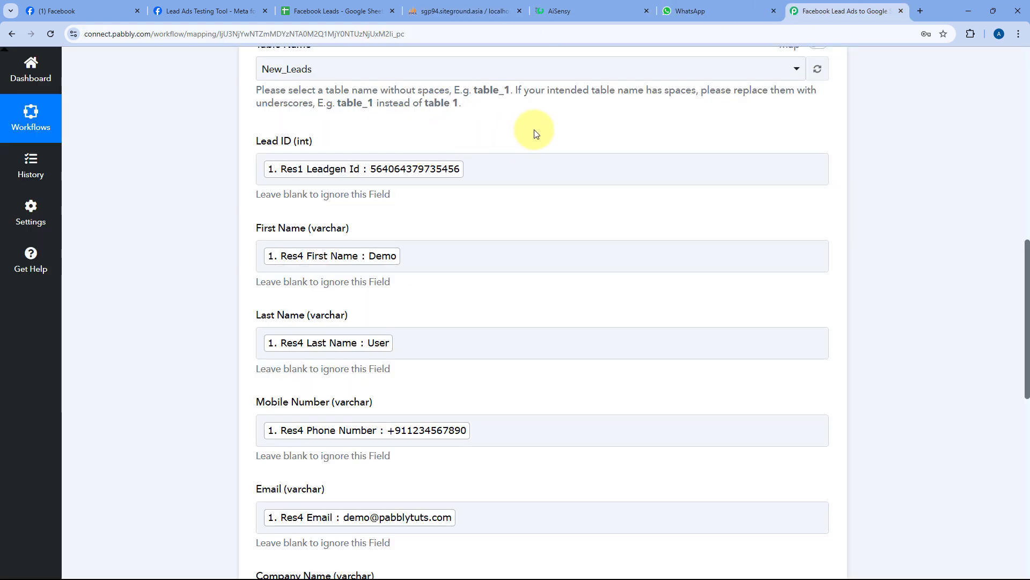
scroll(540, 153, "up", 2)
scroll(540, 153, "up", 4)
- Add a WhatsApp by AiSensy step after MySQL with the Send Template Message event
left_click(403, 170)
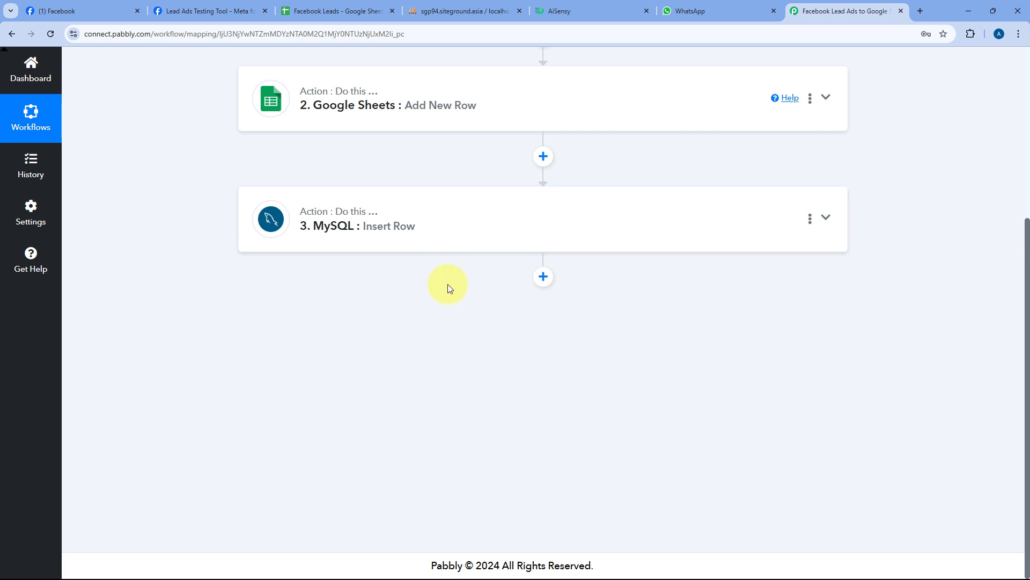
left_click(640, 5)
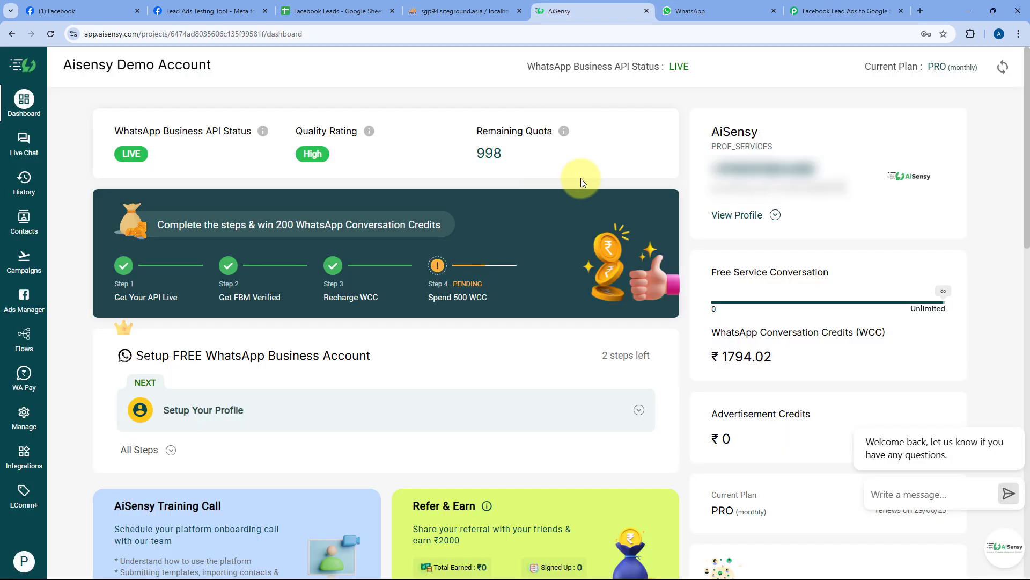
left_click(830, 8)
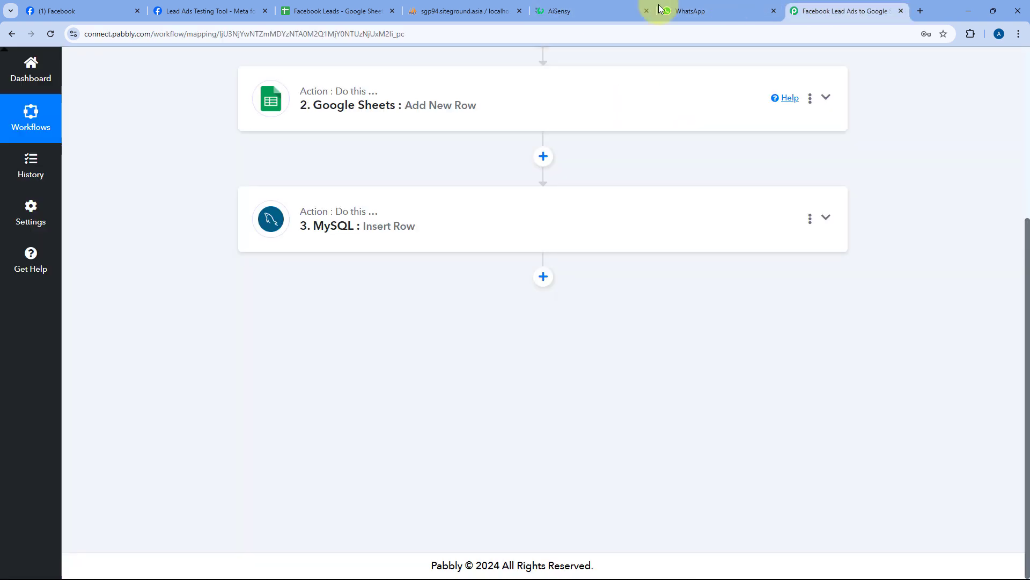
left_click(542, 276)
left_click(337, 265)
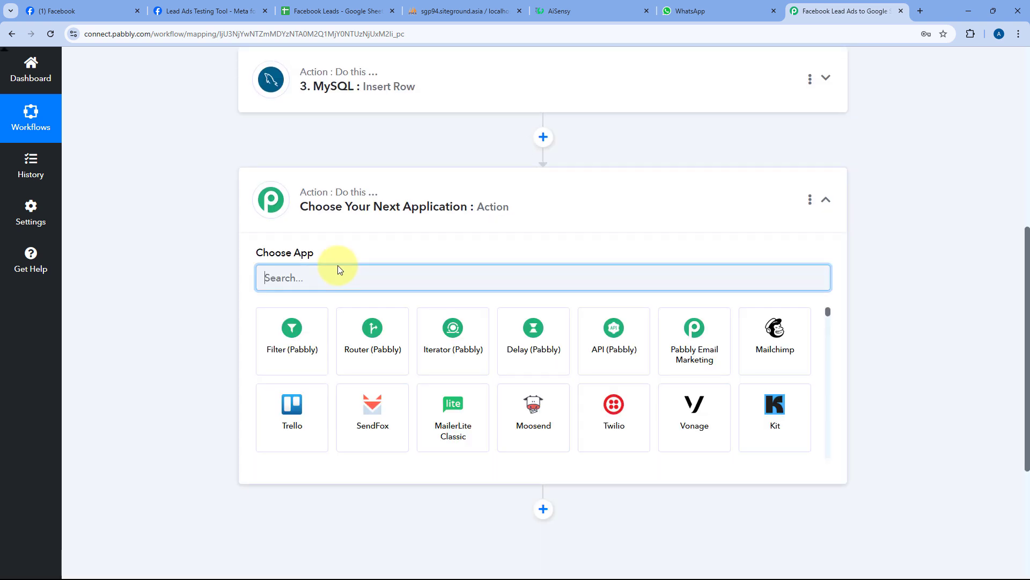
type("AiSe")
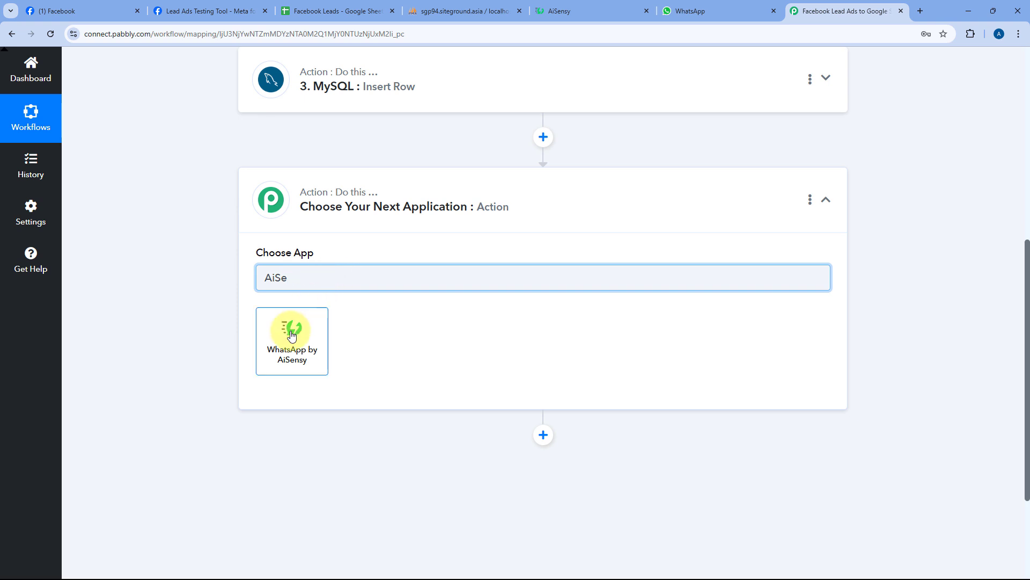
left_click(292, 335)
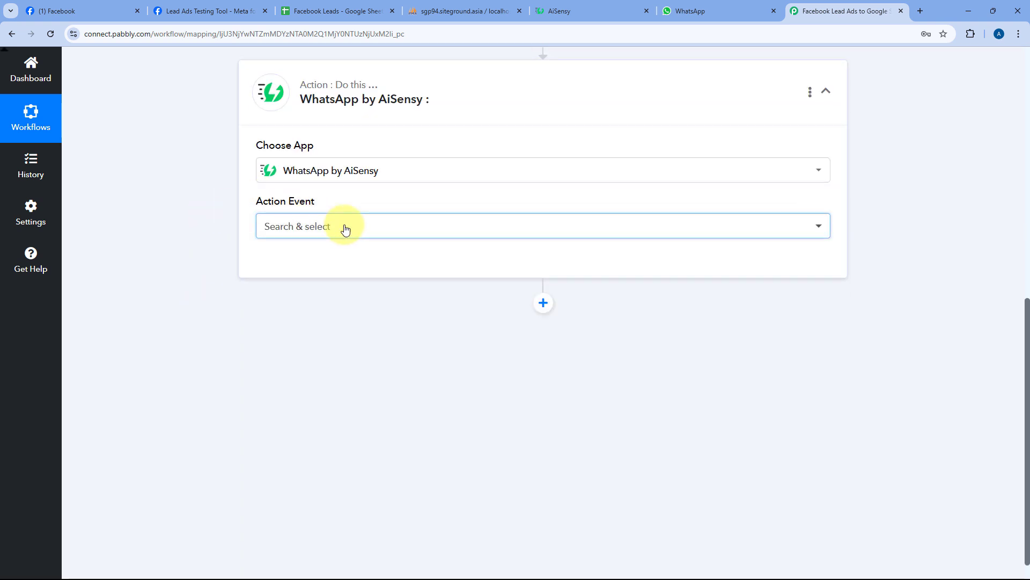
left_click(345, 226)
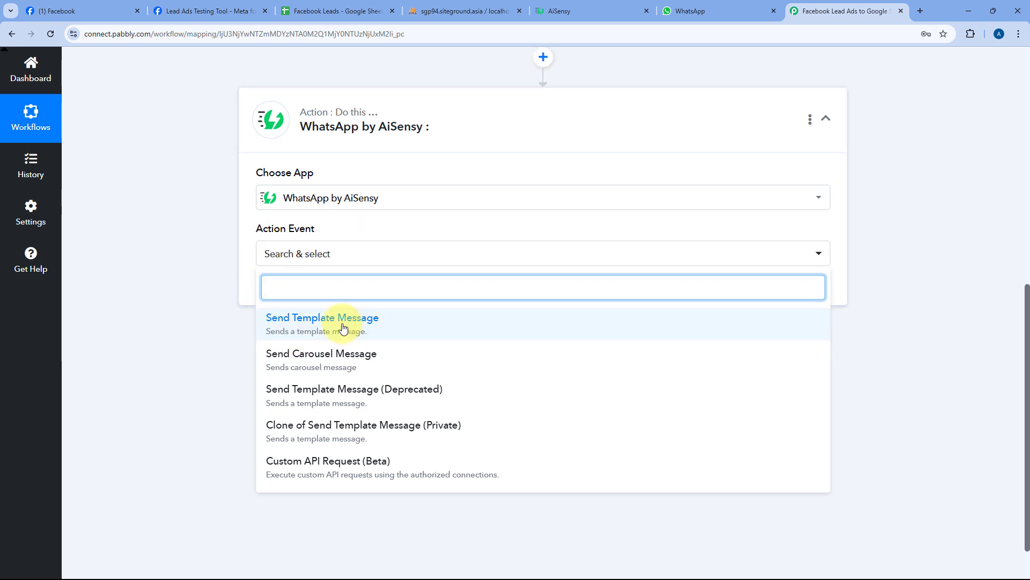
left_click(343, 327)
scroll(342, 325, "down", 1)
left_click(284, 237)
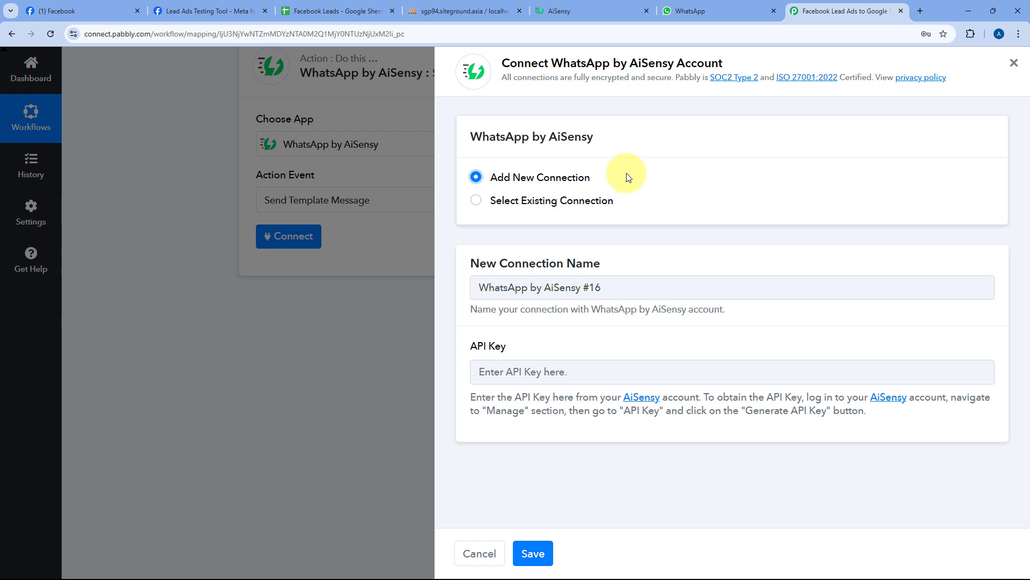
- Copy the API key from AiSensy's Manage > API Key page
left_click(603, 7)
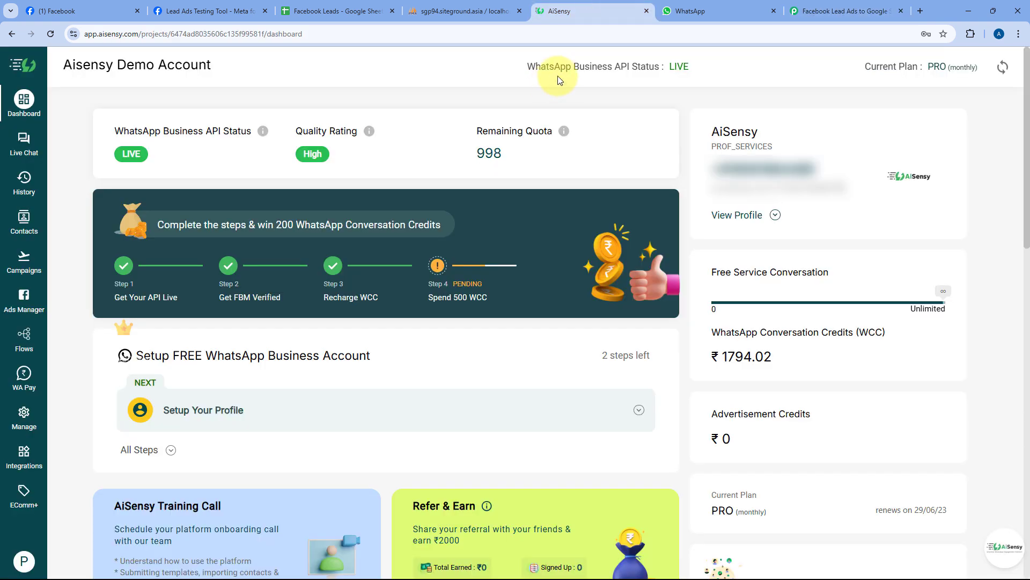
left_click(30, 414)
left_click(104, 359)
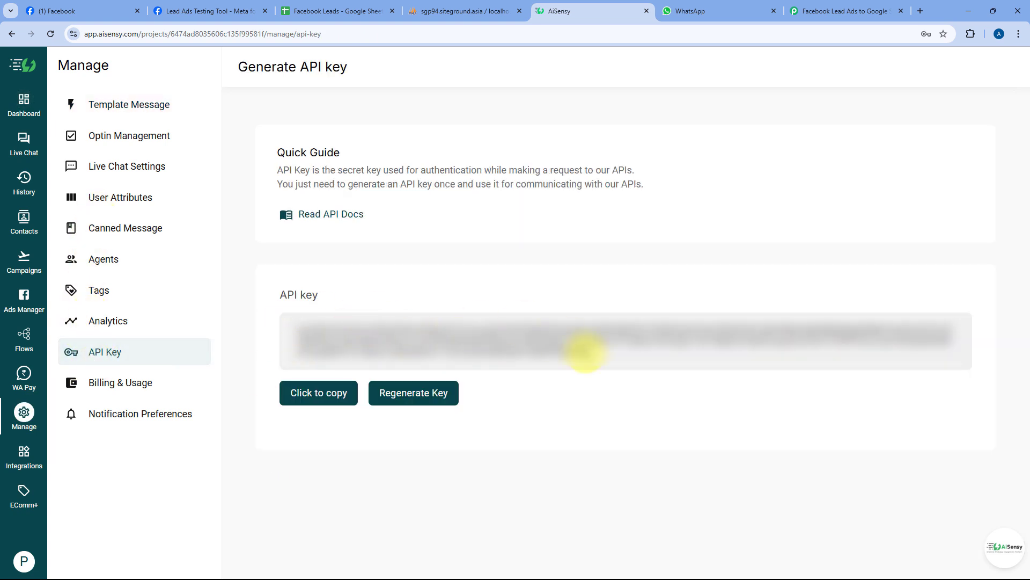
left_click(314, 393)
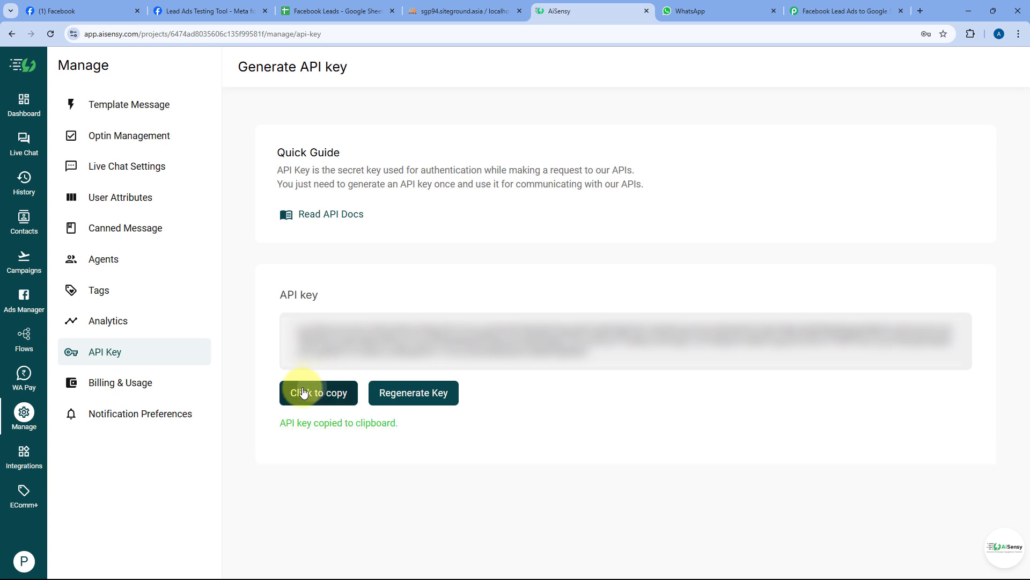
- Paste the copied API key into Pabbly's AiSensy connection and save it
left_click(730, 11)
left_click(794, 11)
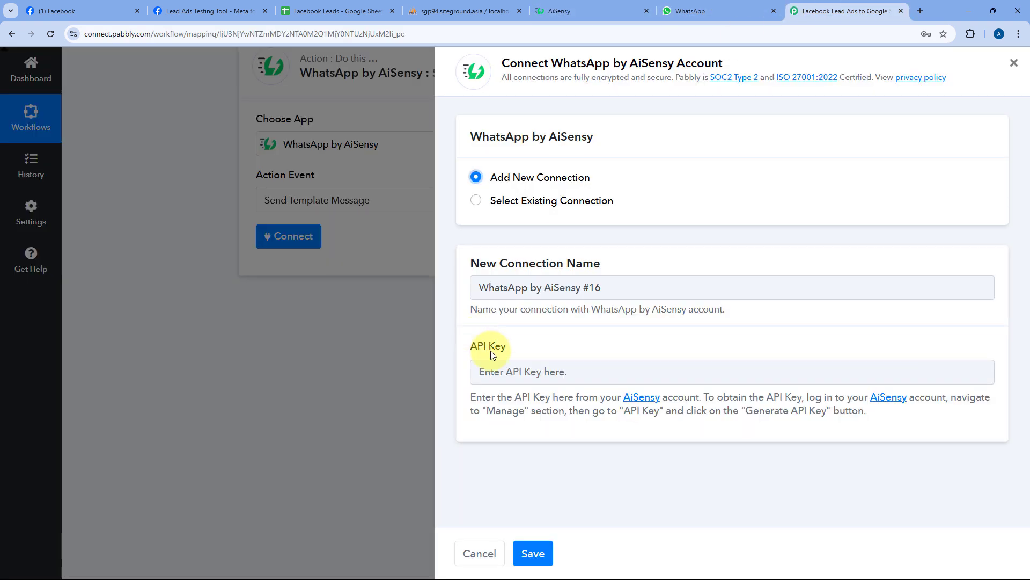
right_click(502, 372)
left_click(528, 220)
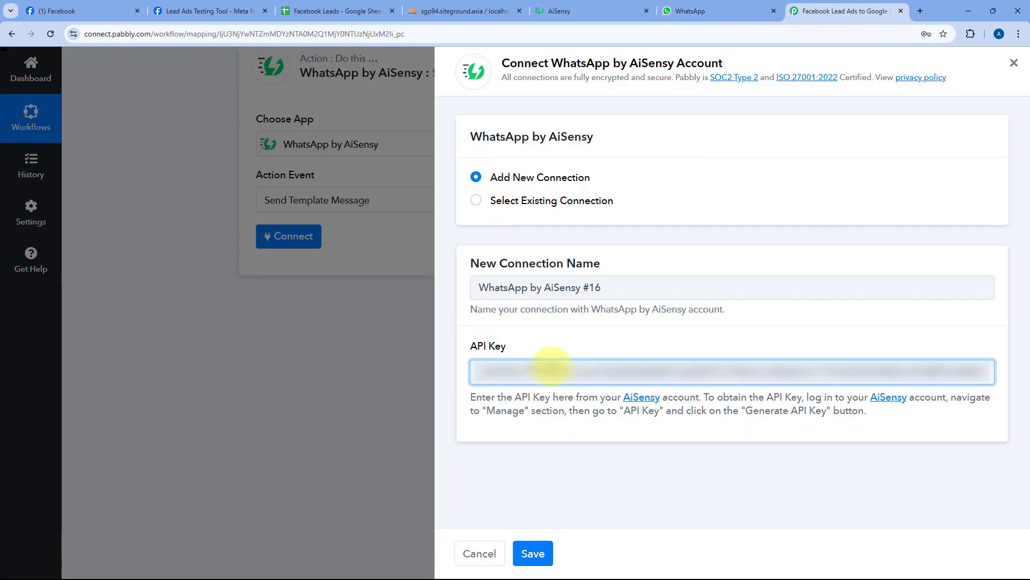
left_click(533, 553)
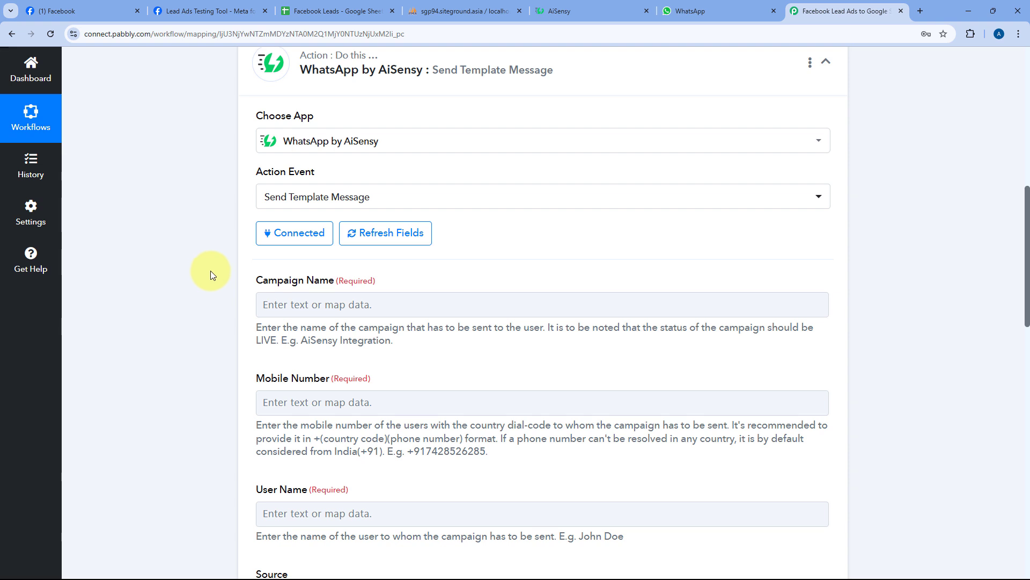
scroll(210, 271, "down", 2)
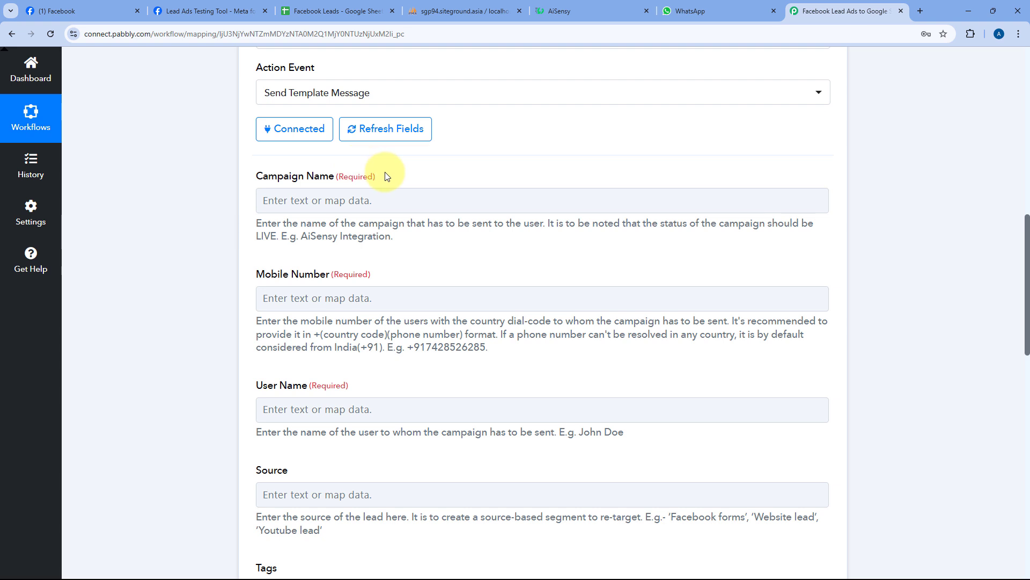
left_click(551, 14)
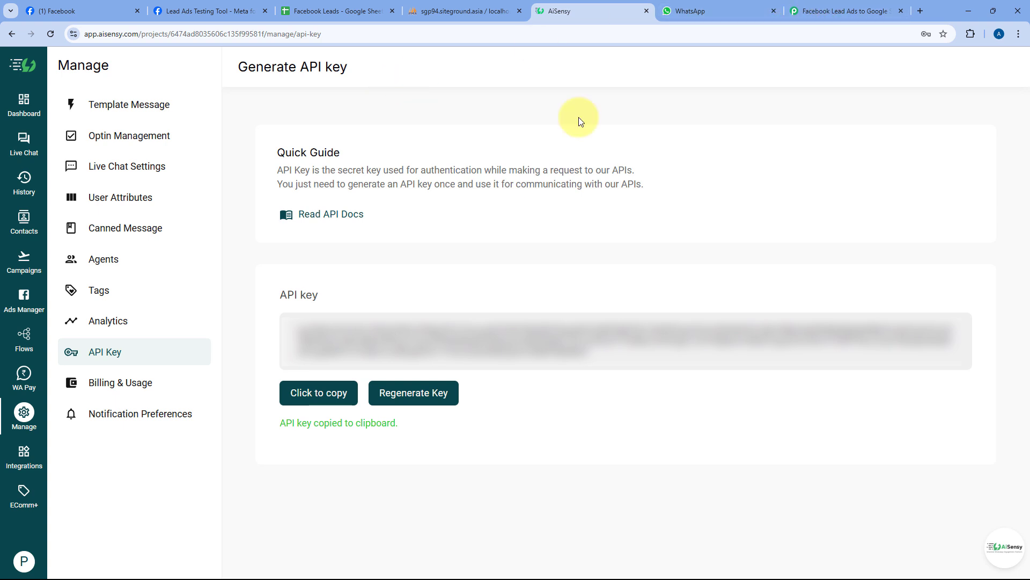
left_click(849, 9)
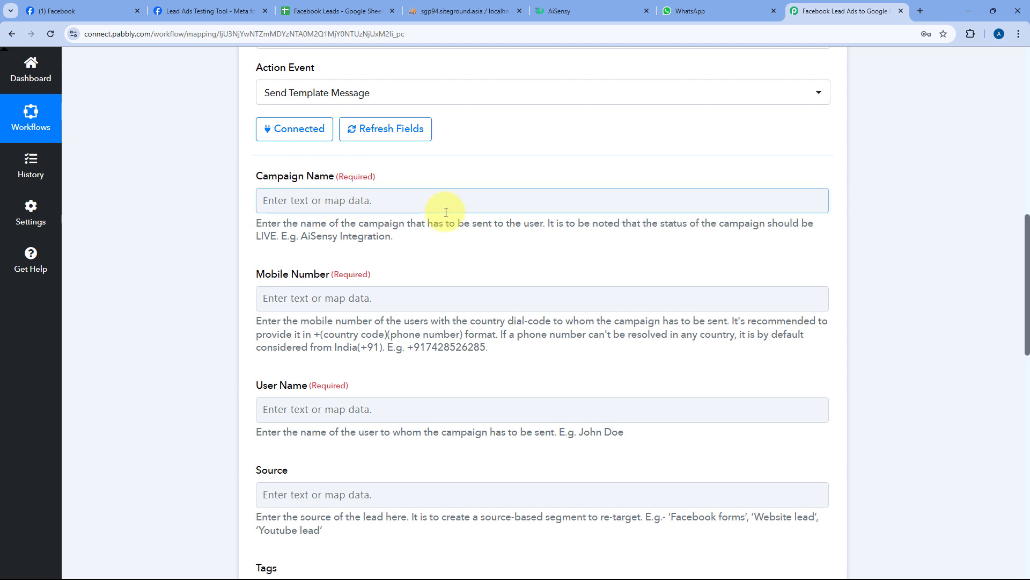
left_click(595, 9)
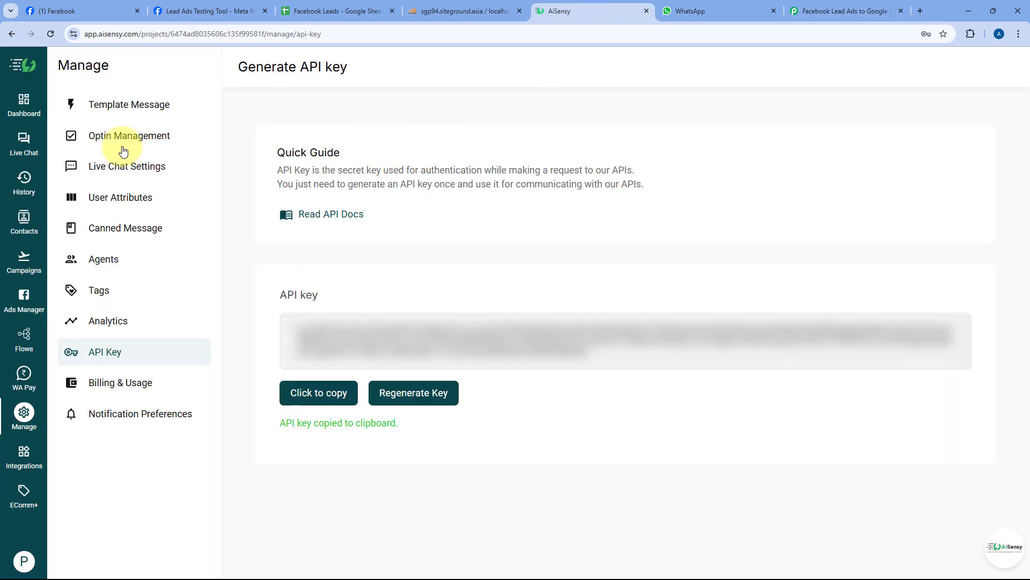
- Search all AiSensy template messages for New_lead
left_click(150, 111)
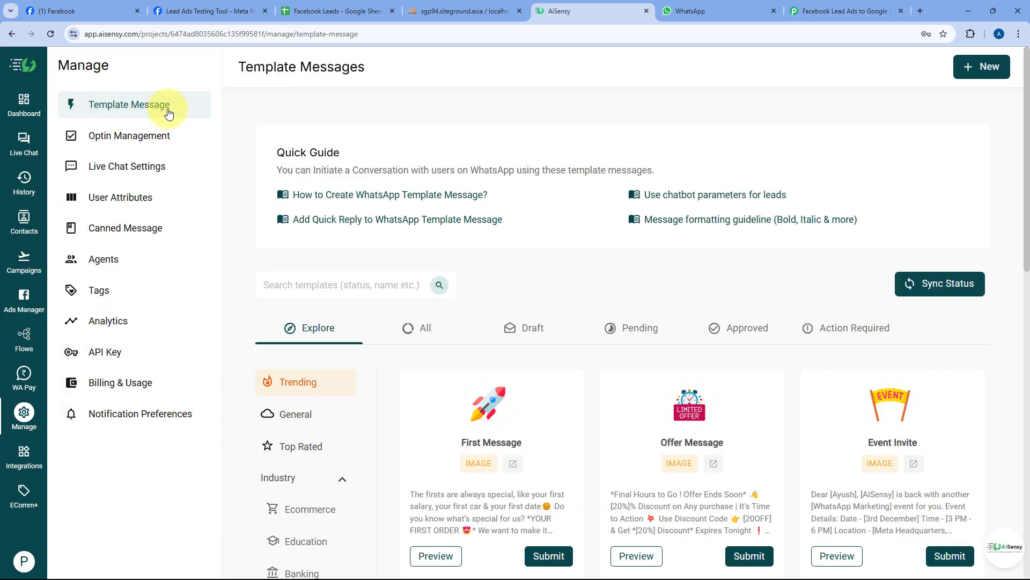
left_click(414, 327)
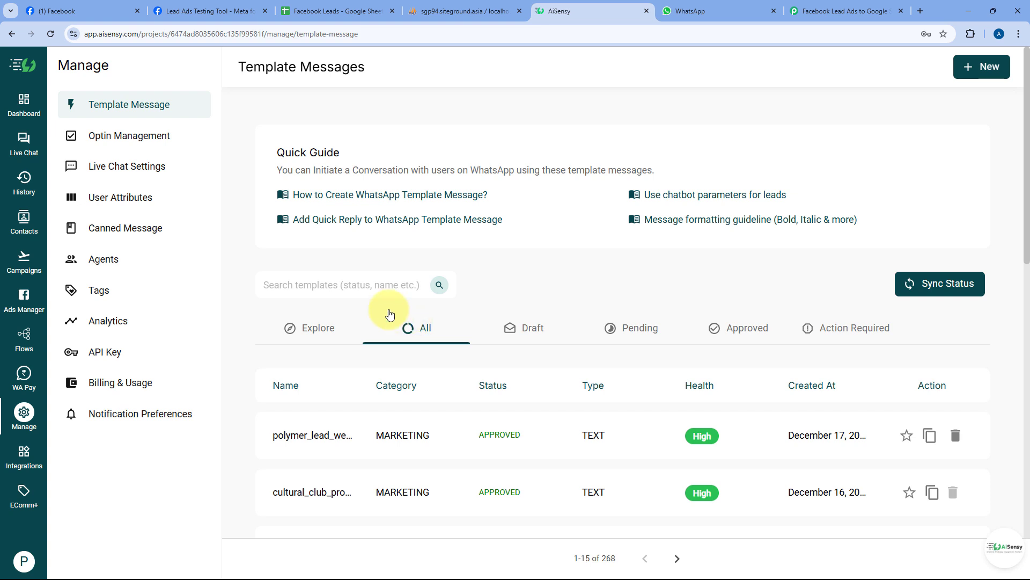
left_click(368, 286)
type("New lead")
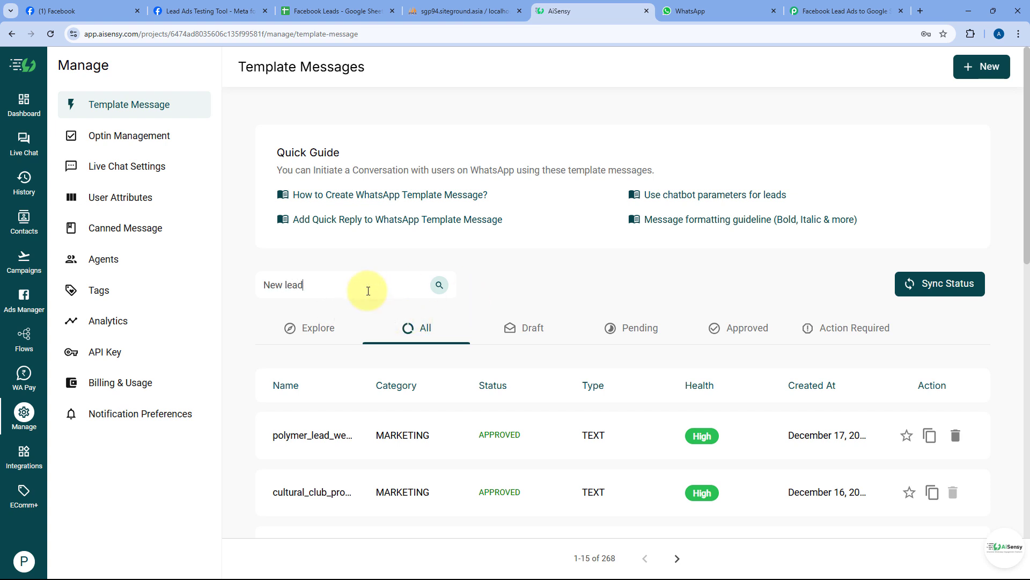
key("Return")
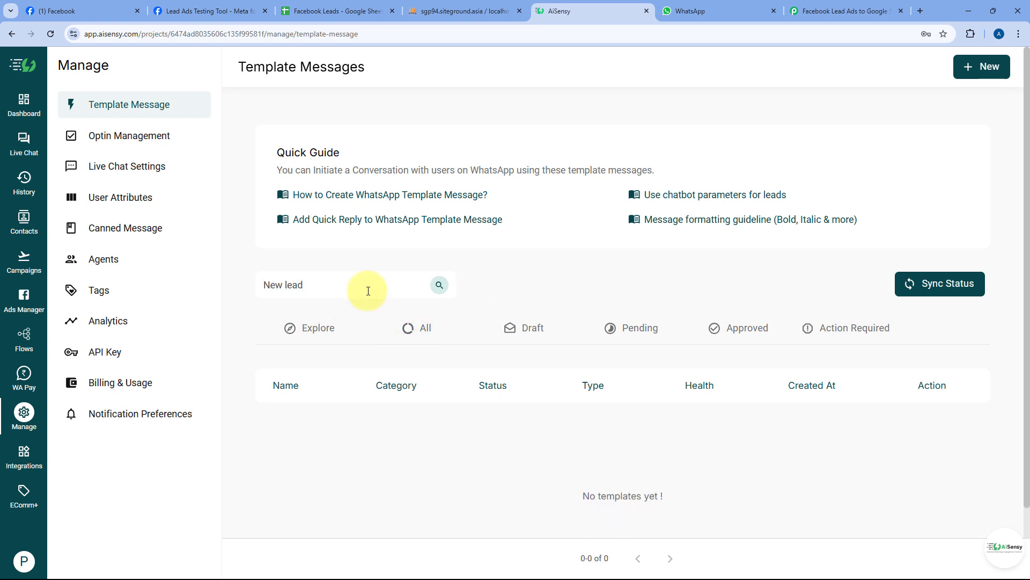
left_click_drag(360, 292, 230, 285)
type("New_lead")
key("Return")
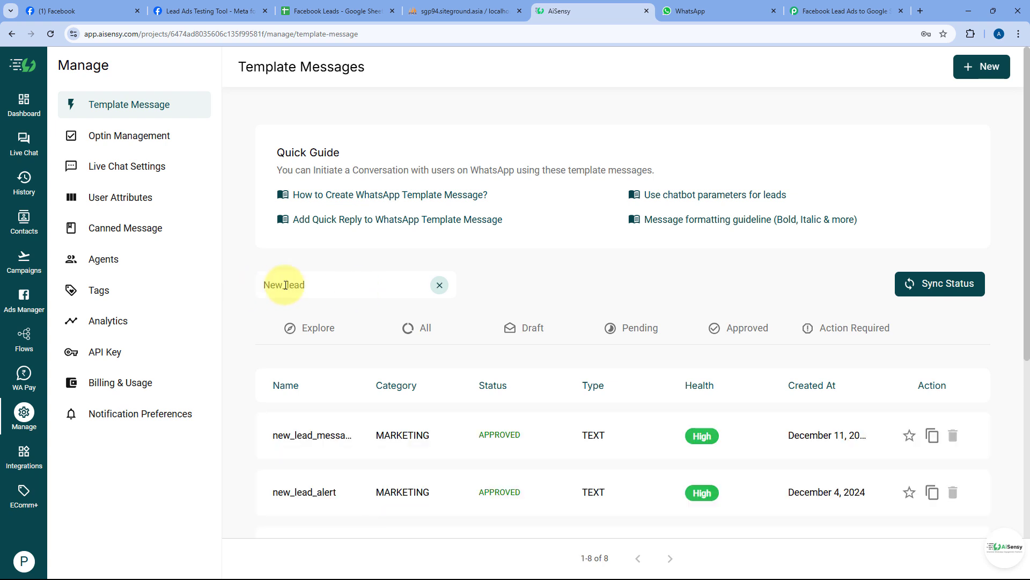
- Preview the new_lead_message template, noting its [Lead Name] placeholder
left_click(310, 435)
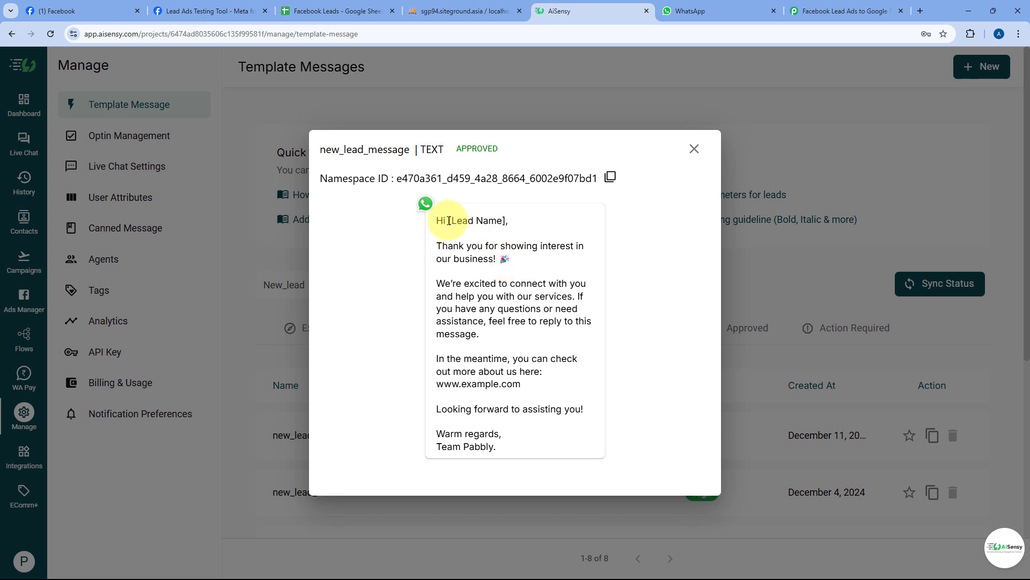
left_click_drag(450, 220, 506, 220)
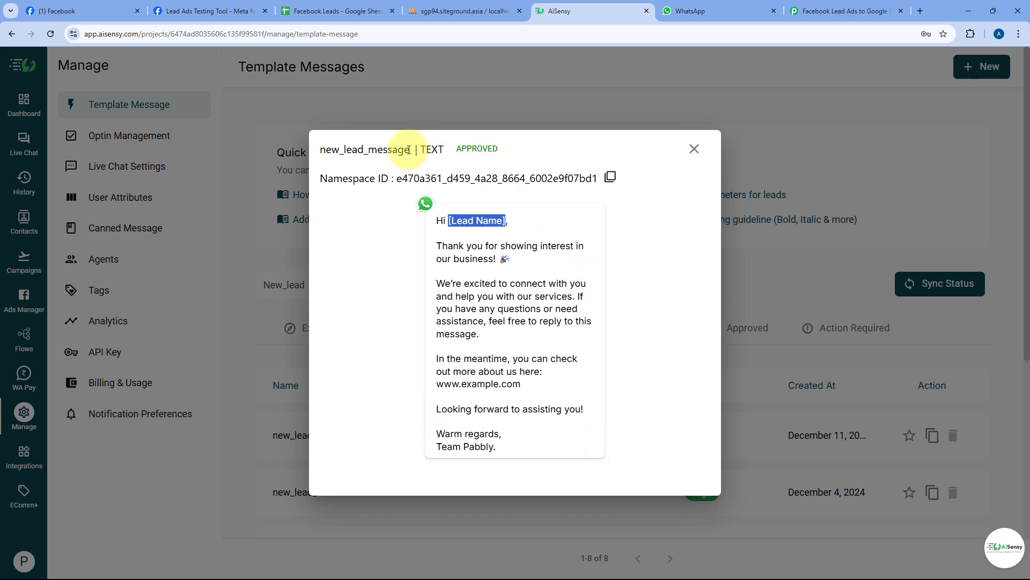
left_click_drag(409, 150, 320, 150)
key("ctrl+c")
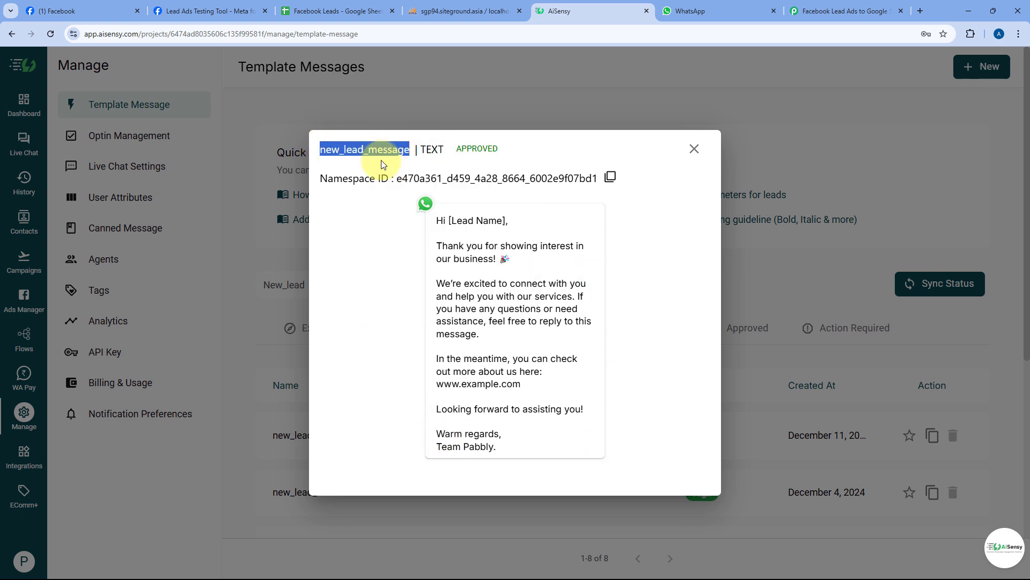
left_click(693, 149)
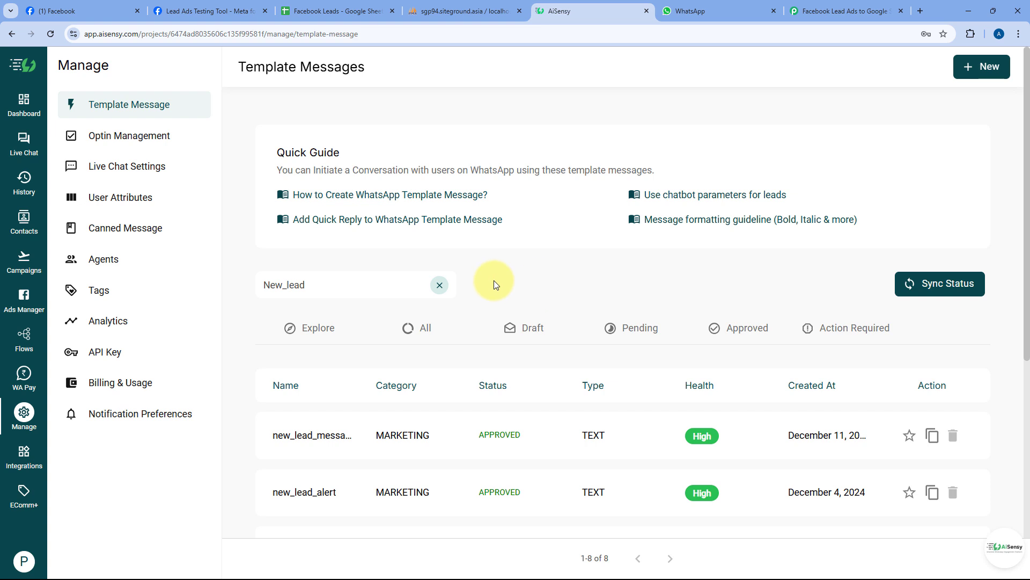
- Create an API campaign named 'Facebook Lead via Pabbly Connect' using the new_lead_message template
left_click(23, 260)
left_click(956, 77)
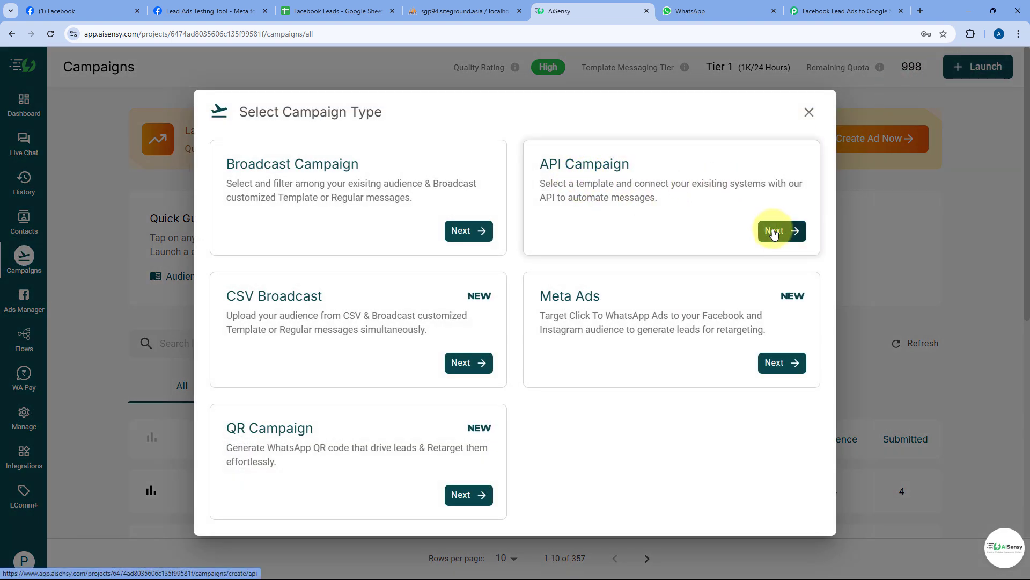
left_click(773, 230)
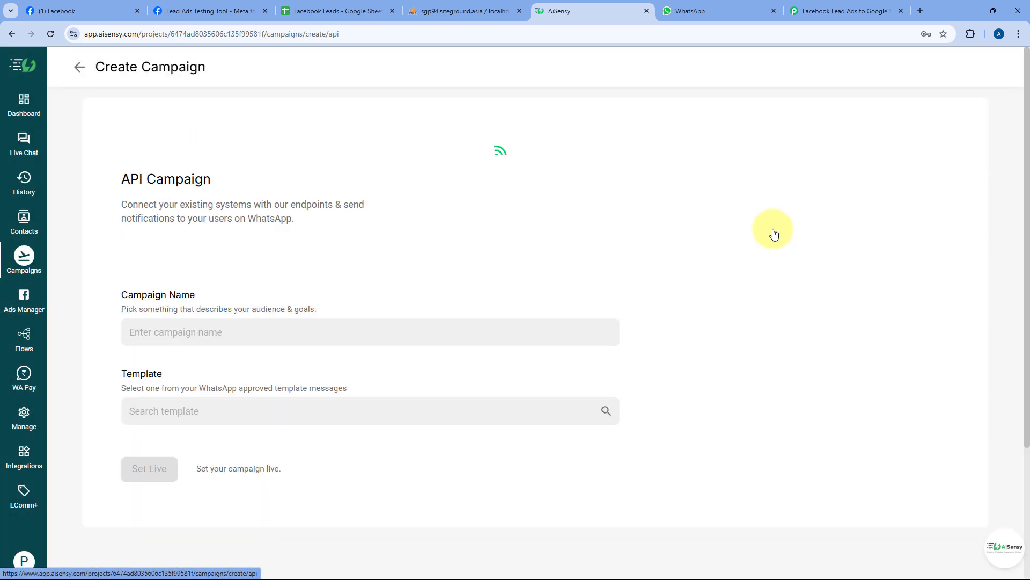
left_click(230, 328)
type("Facebook Lead via Pabbly Connect")
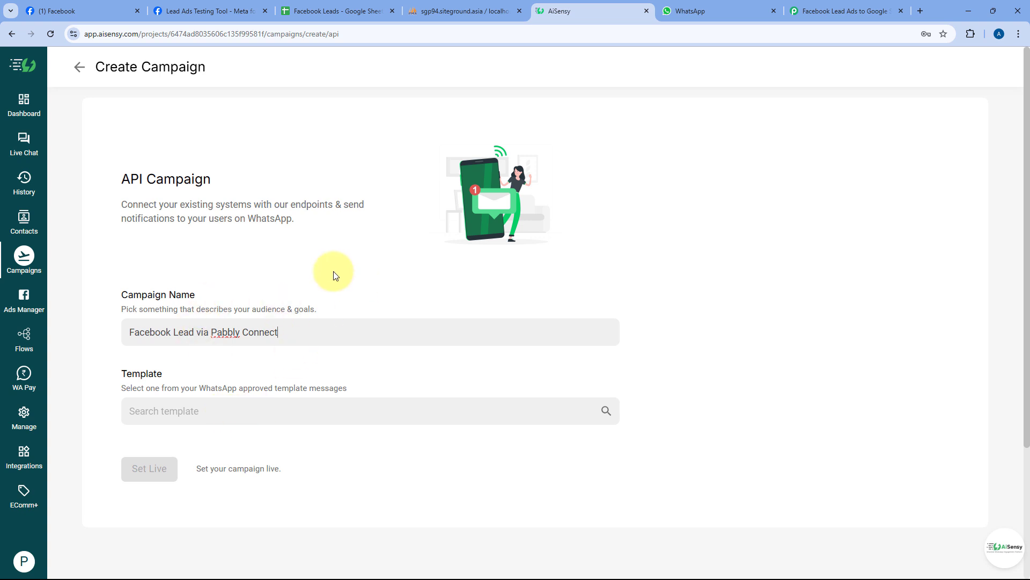
left_click(271, 406)
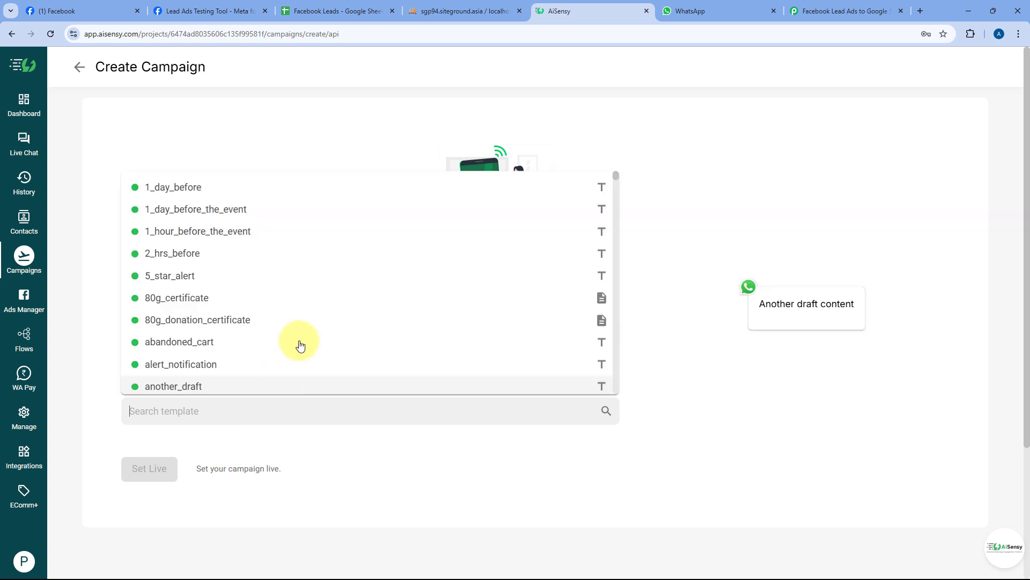
key("ctrl+v")
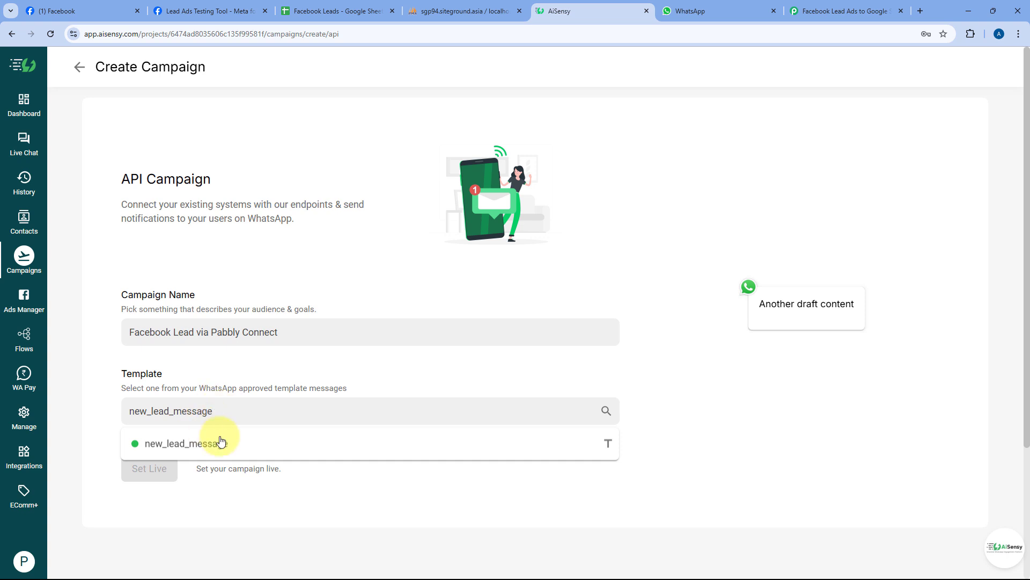
left_click(205, 449)
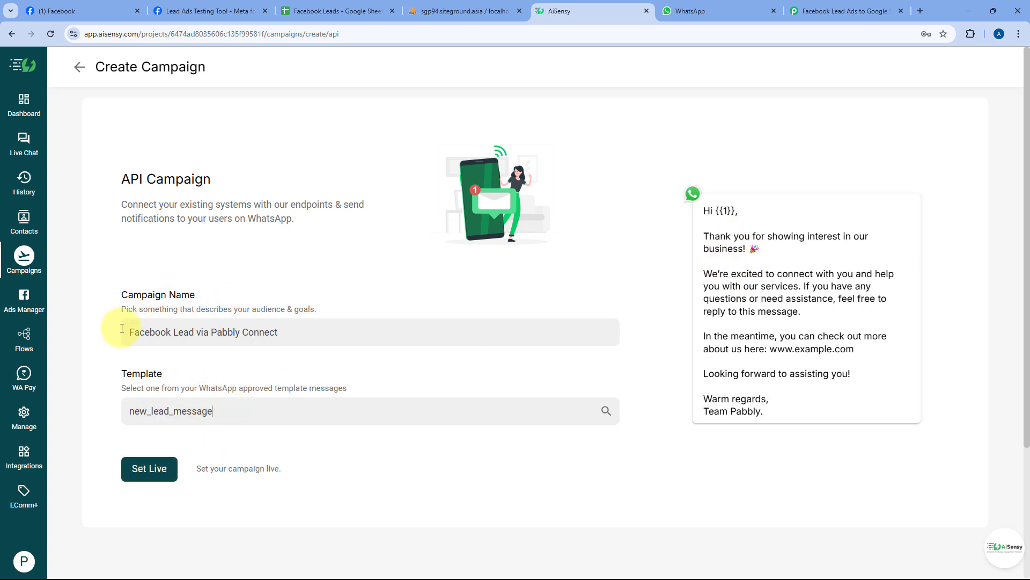
- Copy the campaign name, set the campaign live and view its LIVE overview
left_click_drag(307, 341, 109, 342)
right_click(188, 333)
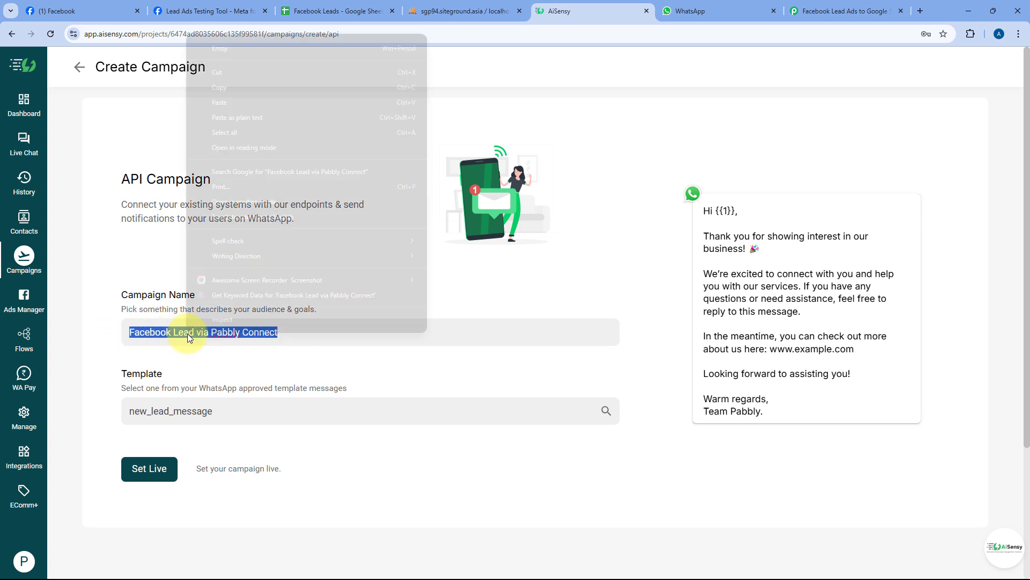
left_click(236, 92)
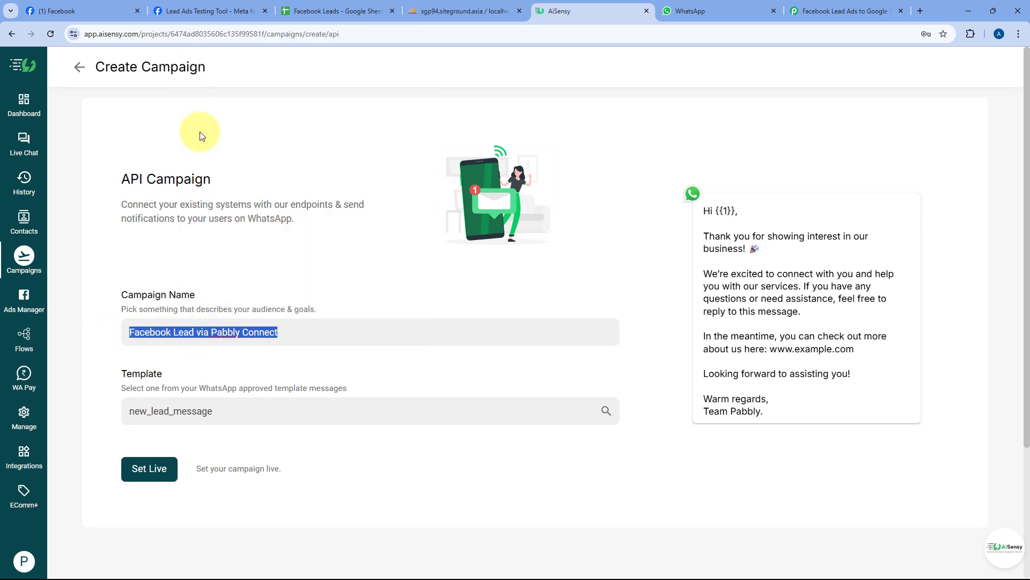
left_click(291, 332)
left_click(149, 468)
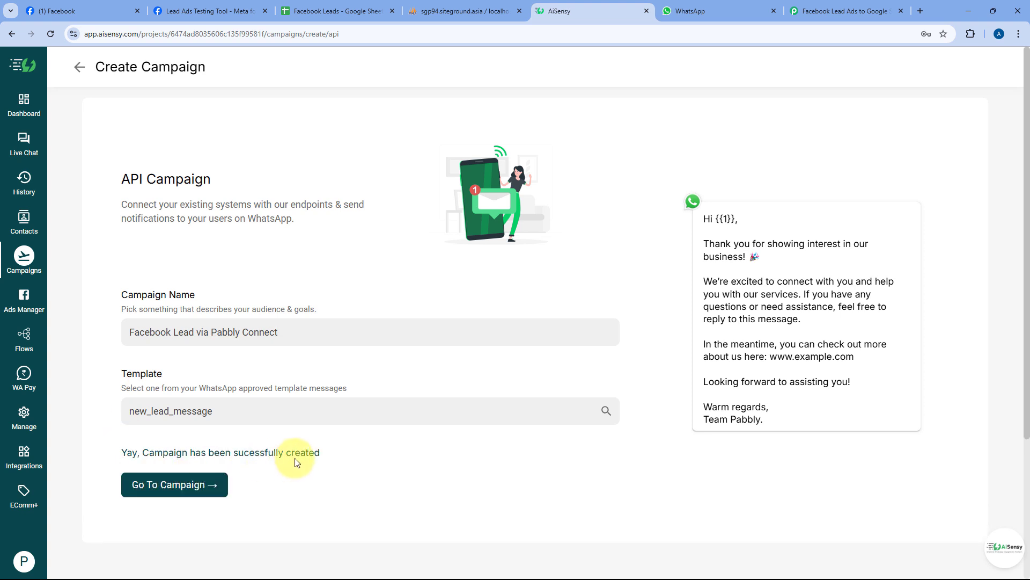
left_click(178, 489)
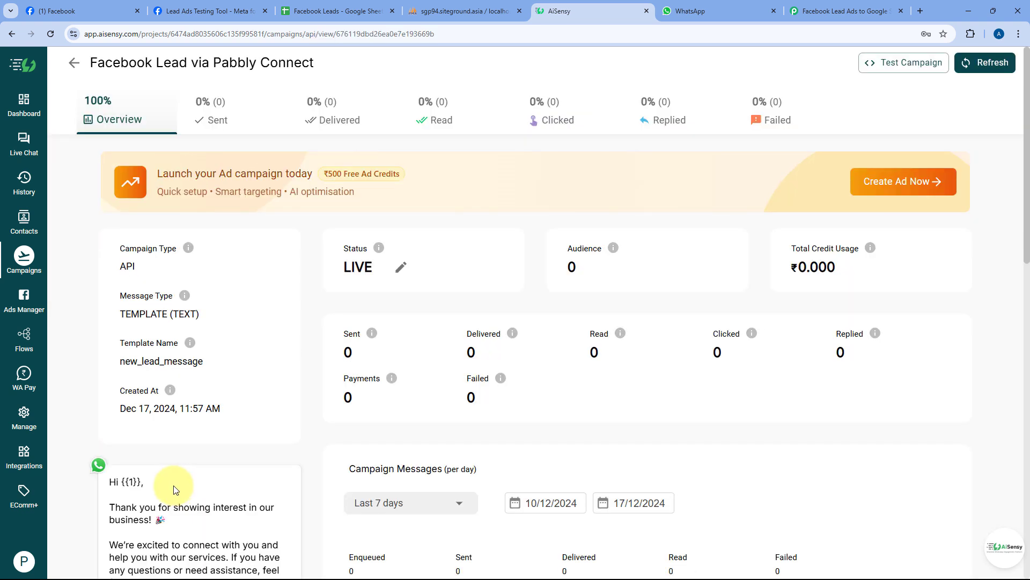
scroll(303, 244, "down", 3)
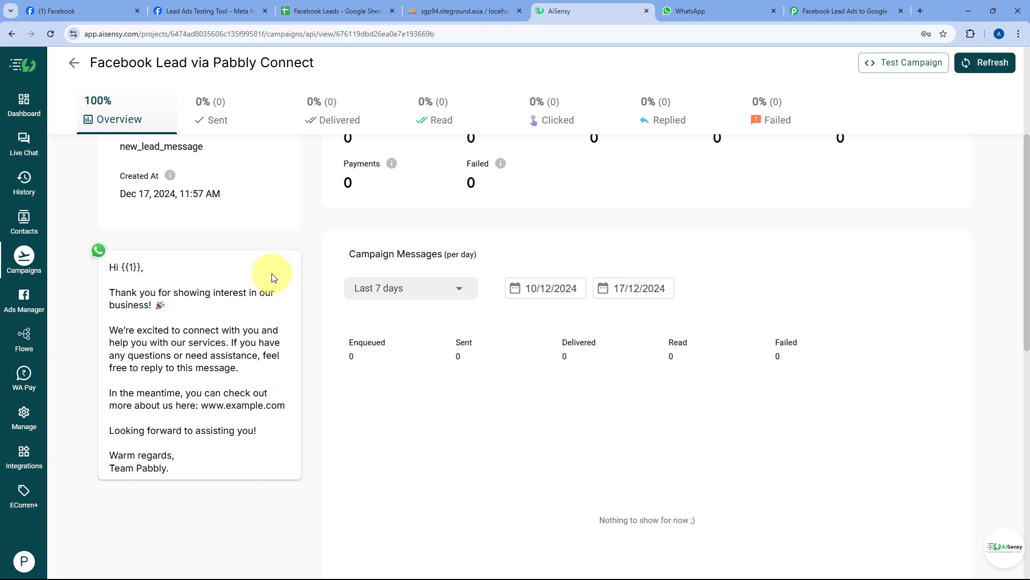
scroll(310, 275, "up", 3)
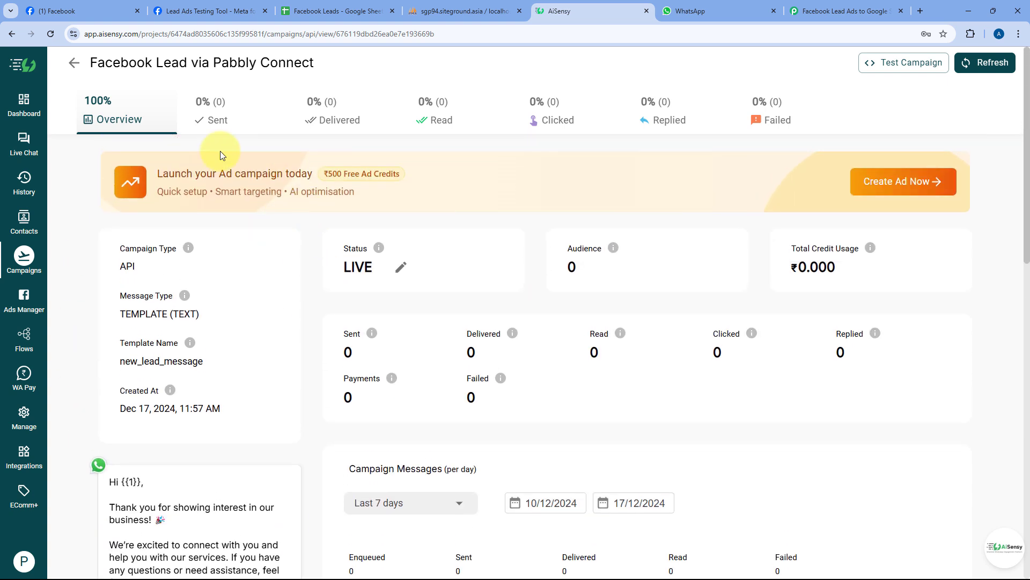
- Paste 'Facebook Lead via Pabbly Connect' into the AiSensy step's Campaign Name
left_click(821, 7)
left_click(282, 200)
right_click(285, 204)
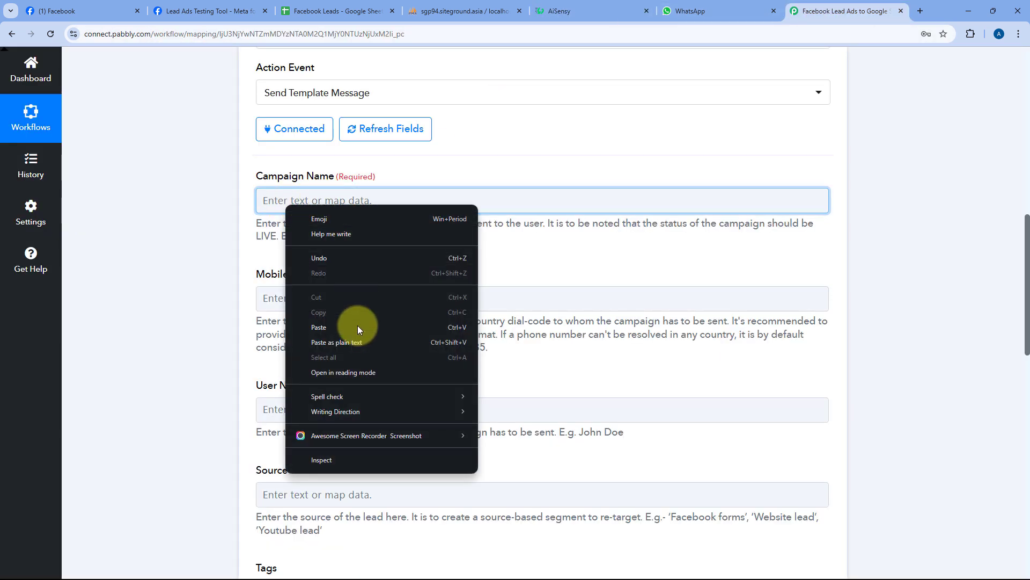
left_click(336, 329)
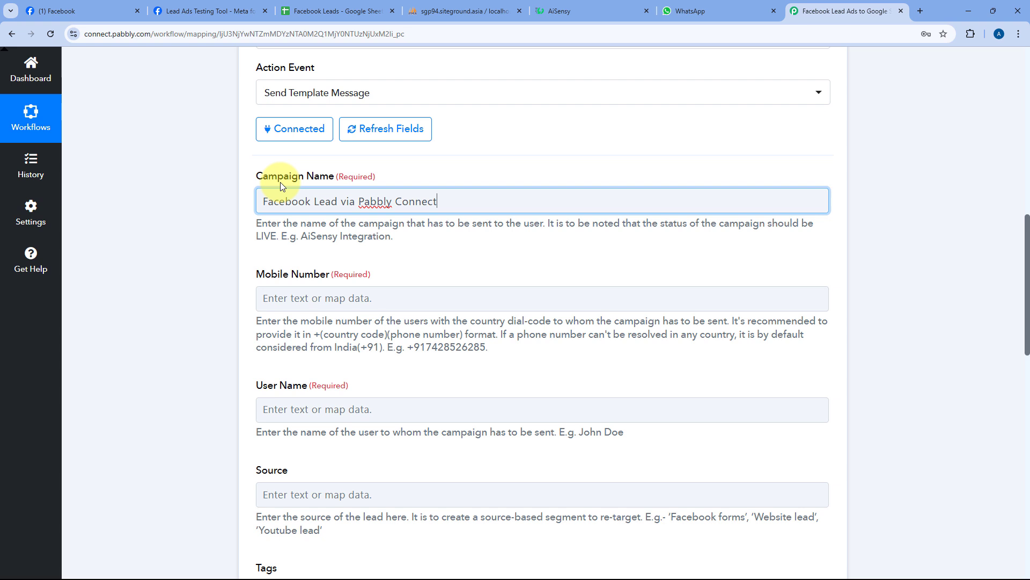
left_click(470, 197)
left_click(485, 173)
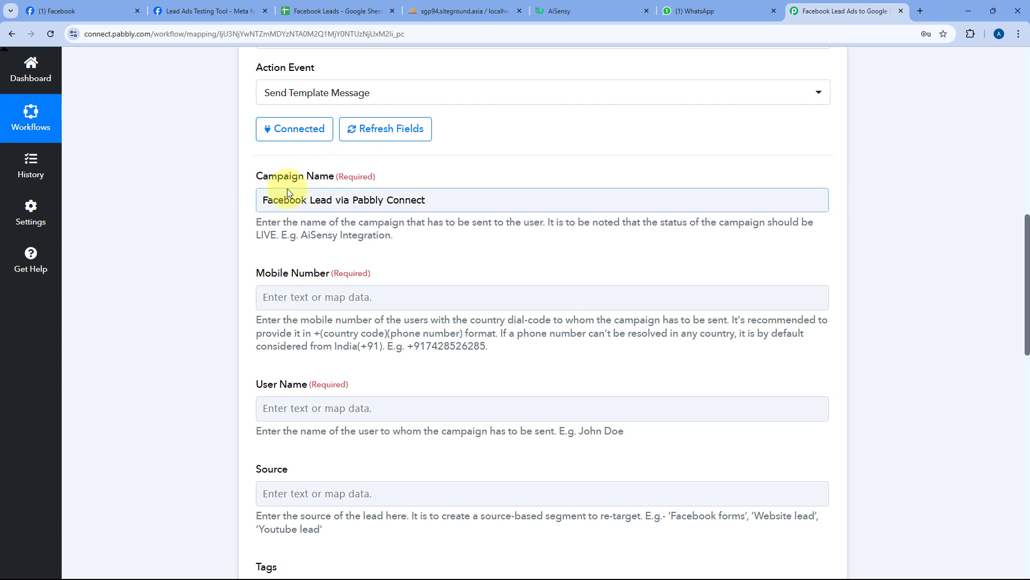
scroll(376, 183, "down", 2)
- Map Facebook Lead Ads' Res4 Phone Number into the Mobile Number field
left_click(325, 189)
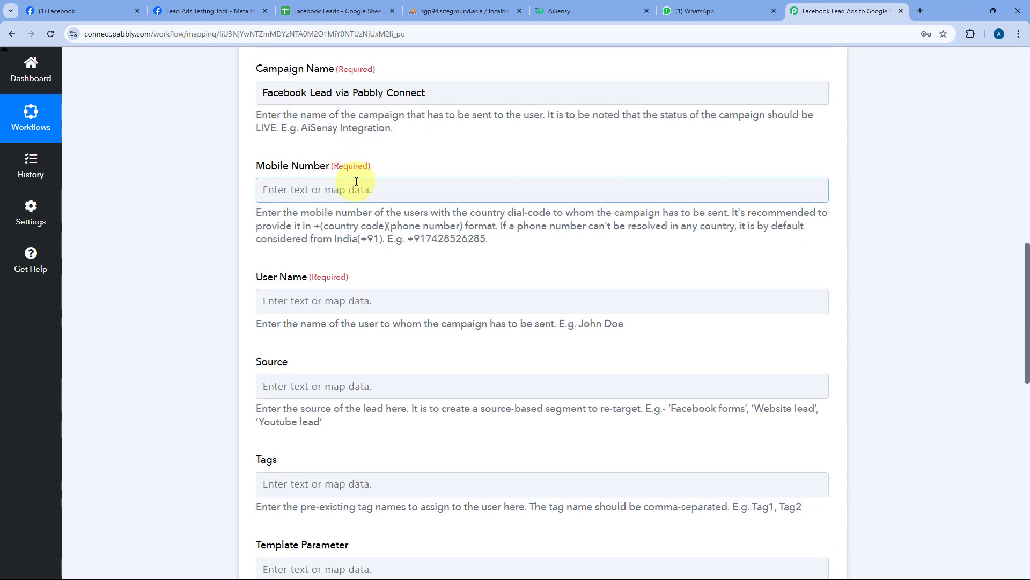
left_click(309, 190)
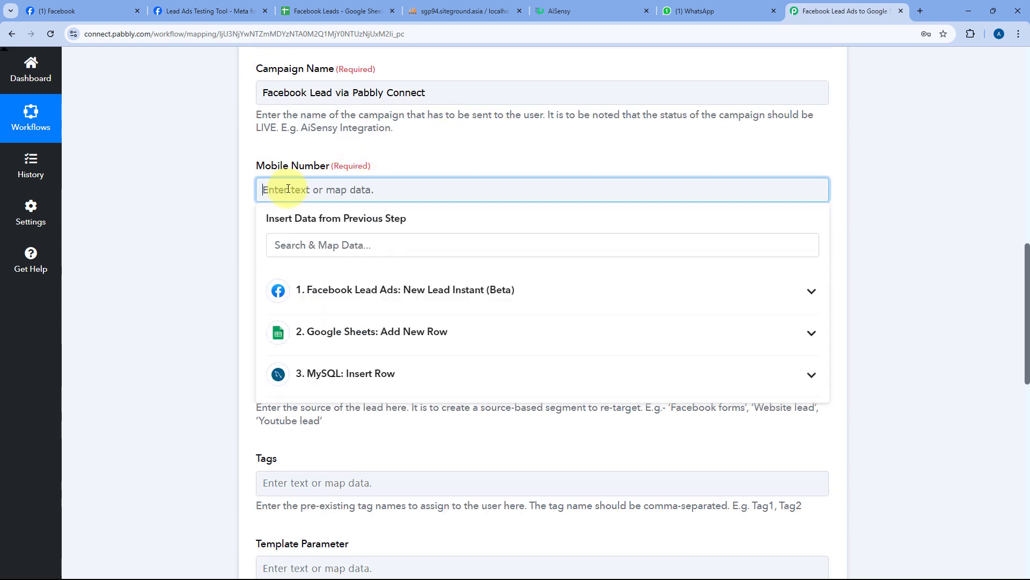
left_click(354, 291)
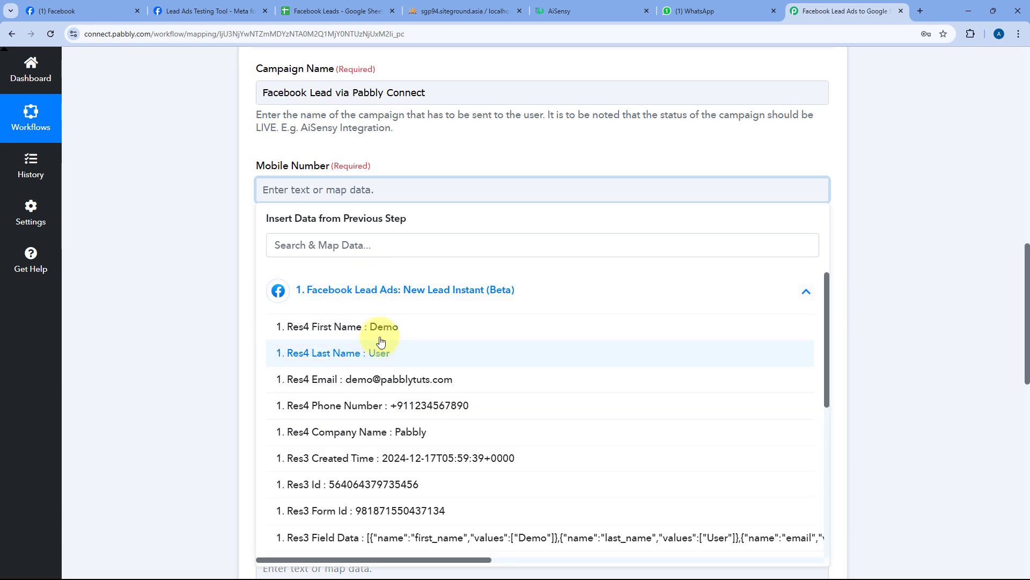
left_click(385, 411)
left_click(419, 152)
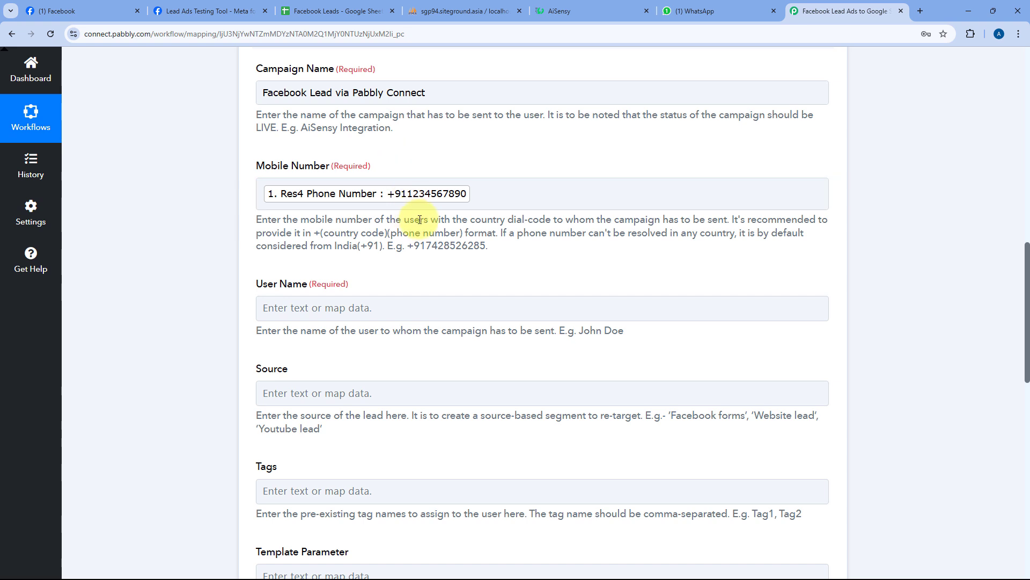
scroll(475, 230, "down", 1)
scroll(475, 230, "down", 2)
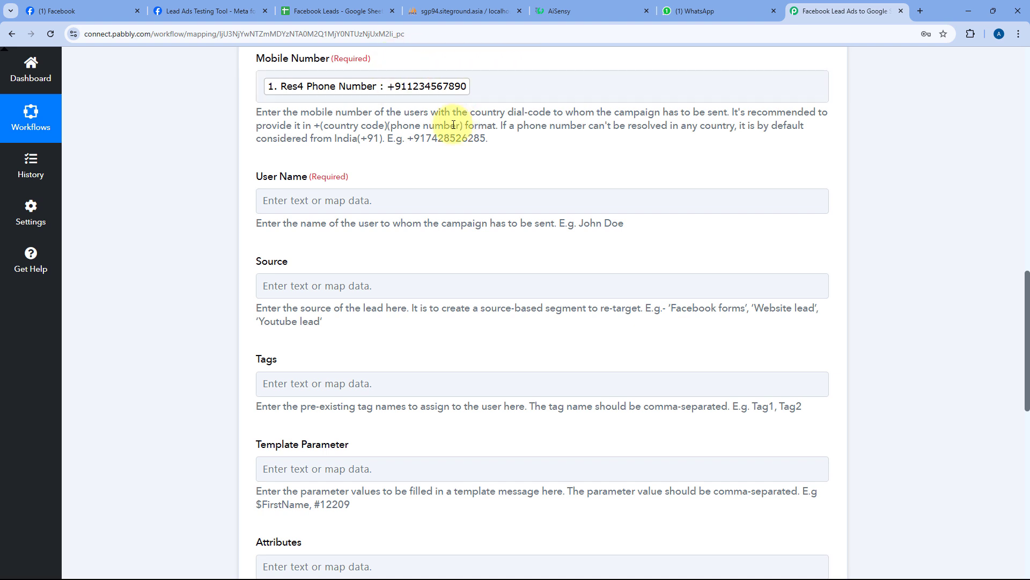
scroll(454, 125, "down", 1)
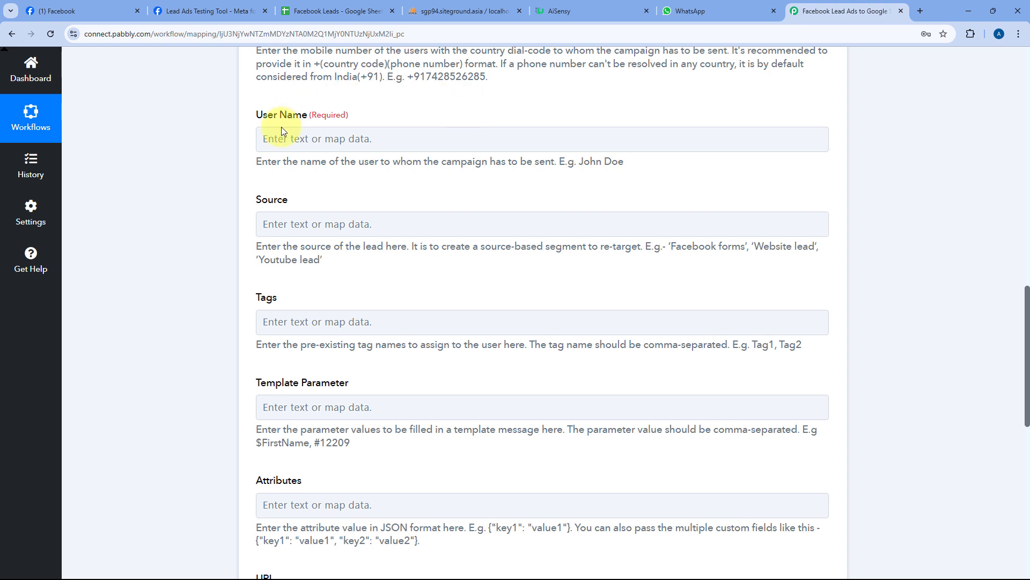
- Map the Facebook lead's first name and last name into the User Name field
left_click(284, 141)
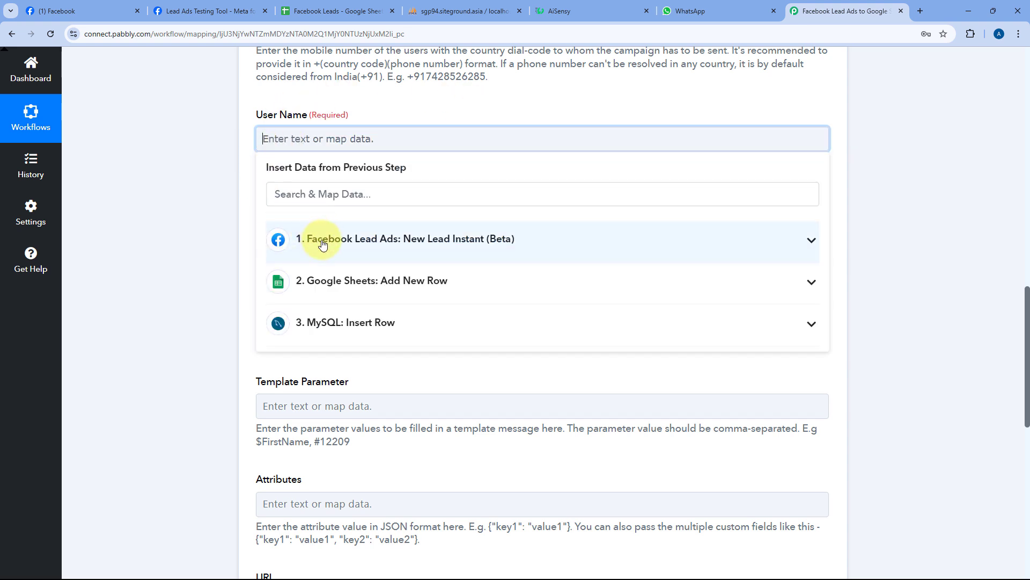
left_click(349, 238)
left_click(347, 278)
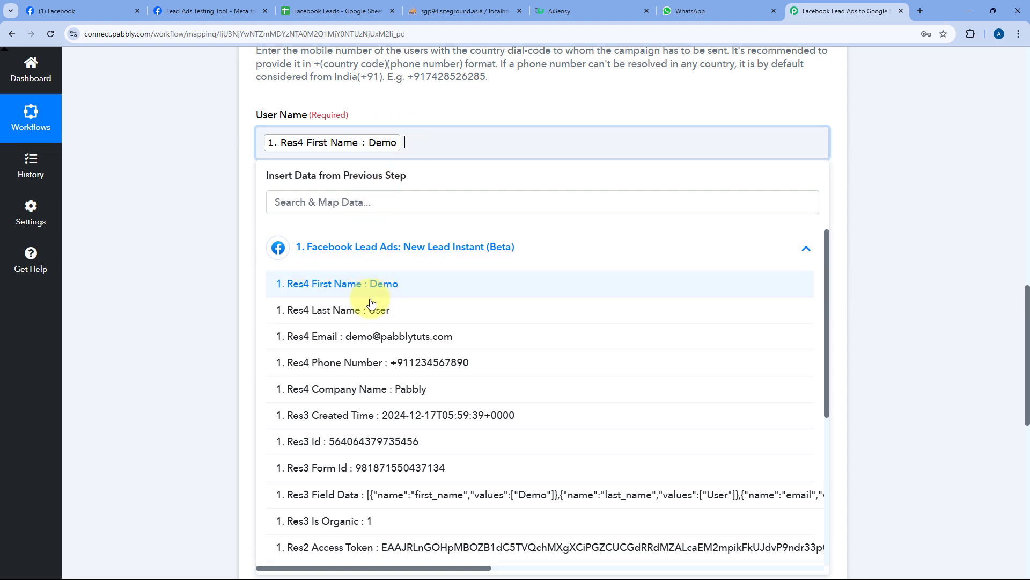
left_click(372, 309)
left_click(379, 105)
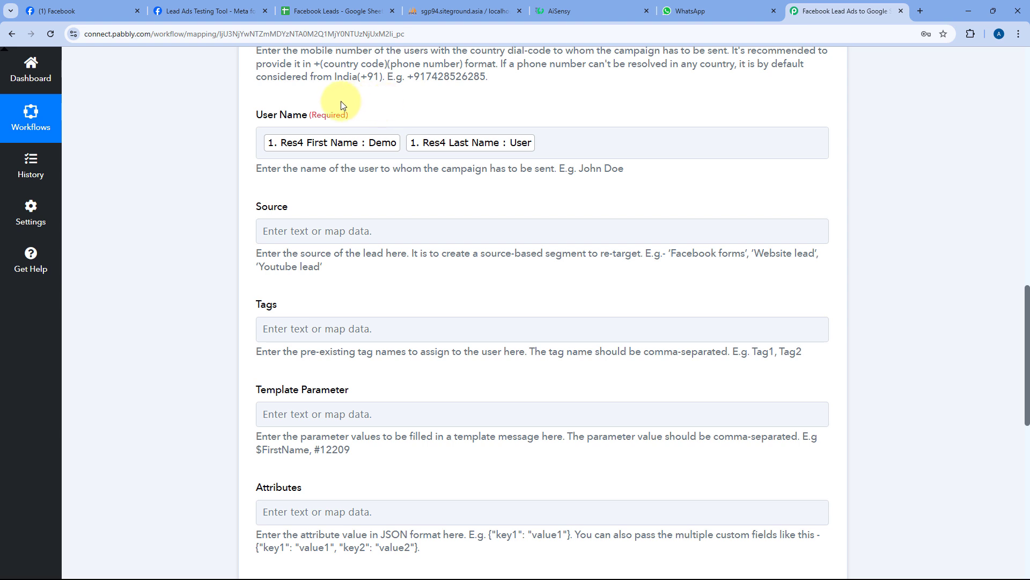
- Paste 'Facebook forms' into Source and edit it to read 'Facebook Lead Forms'
left_click_drag(671, 254, 743, 258)
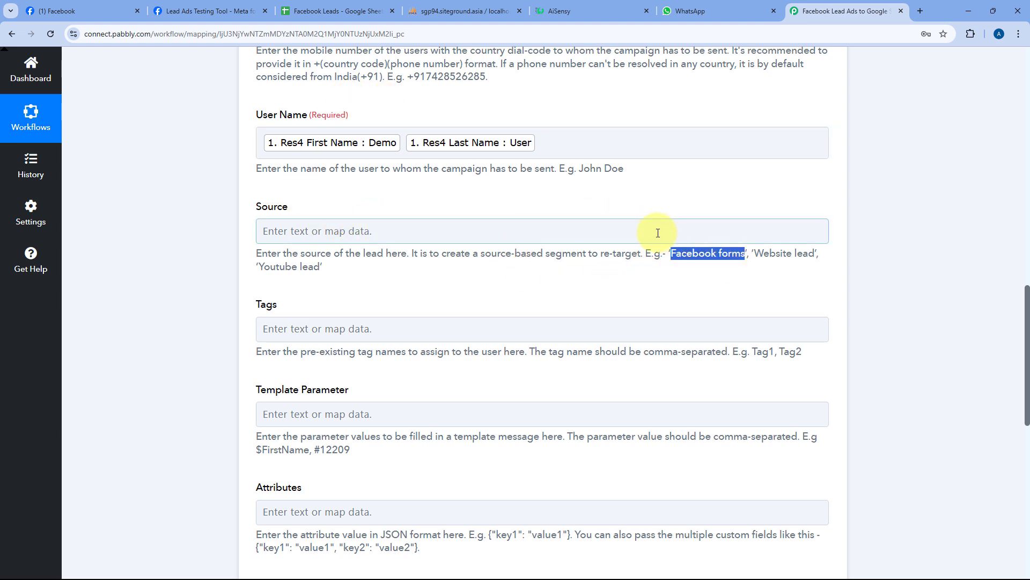
left_click(501, 227)
key("ctrl+v")
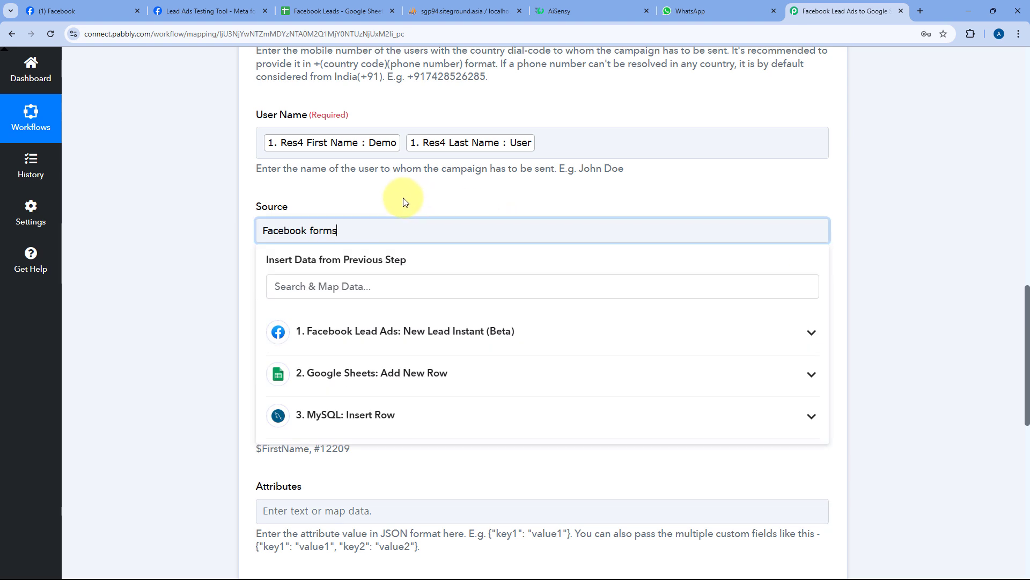
left_click(312, 231)
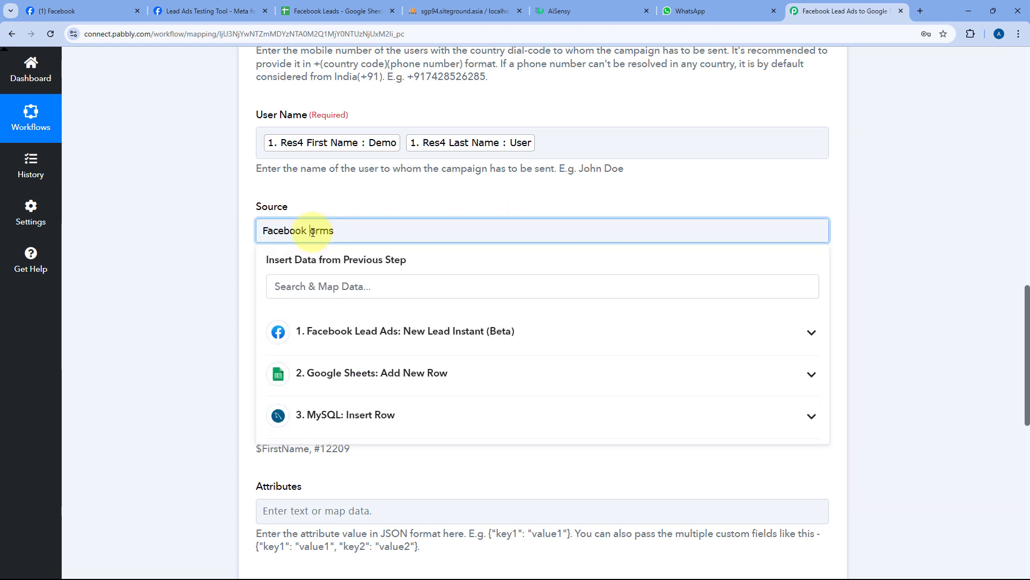
type("lea")
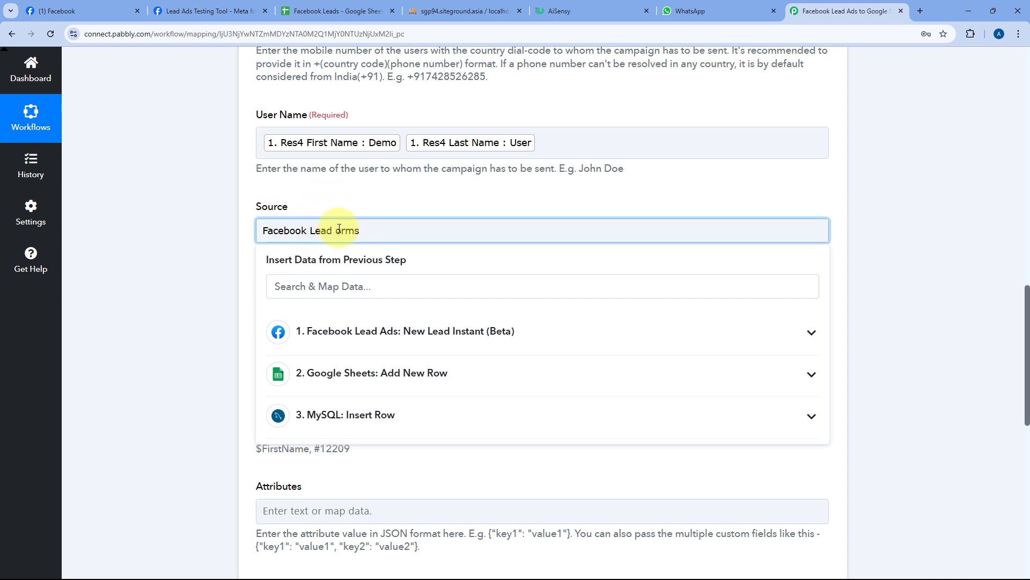
type("F")
left_click(354, 203)
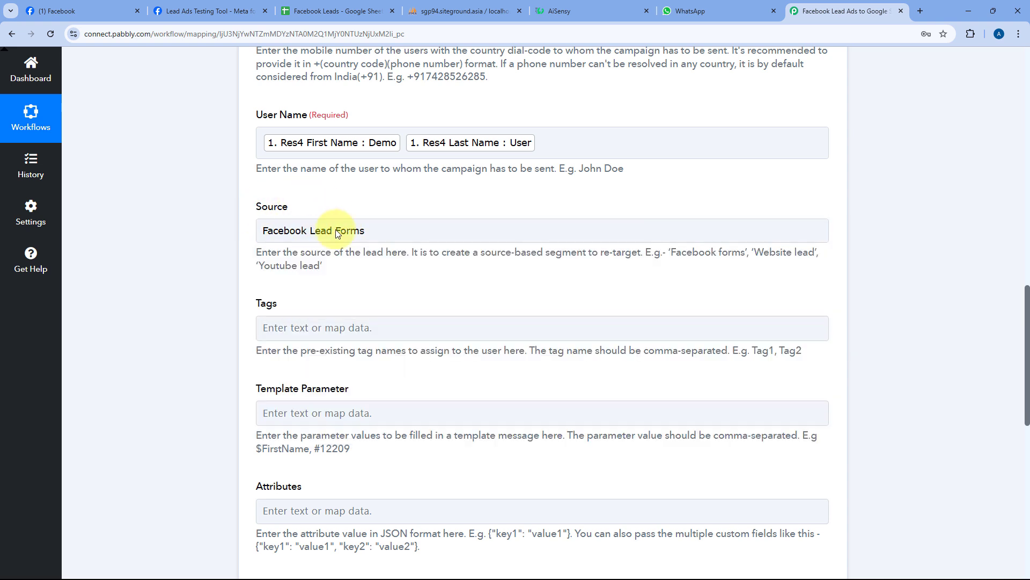
scroll(336, 225, "down", 1)
scroll(322, 220, "down", 2)
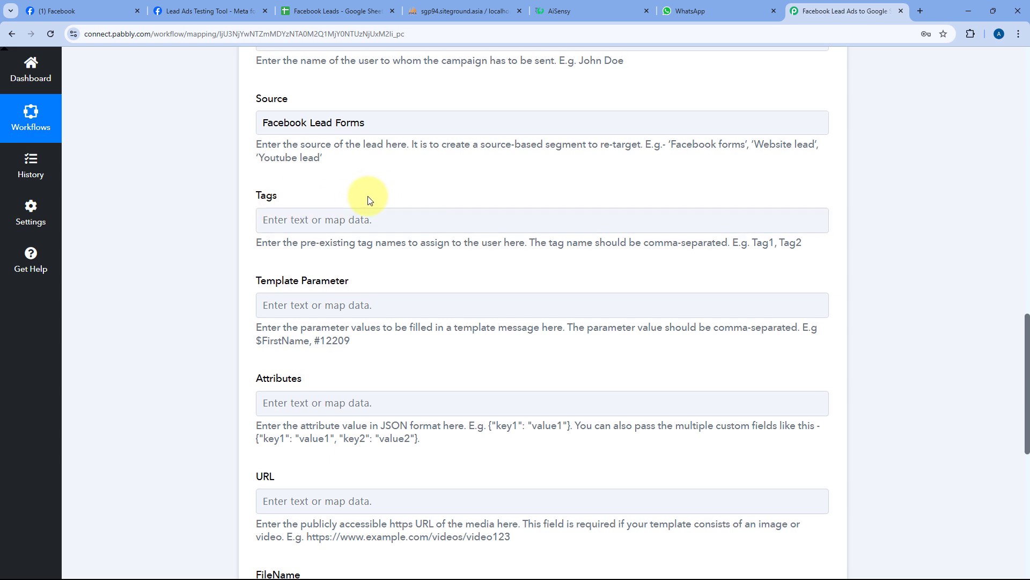
scroll(369, 200, "down", 1)
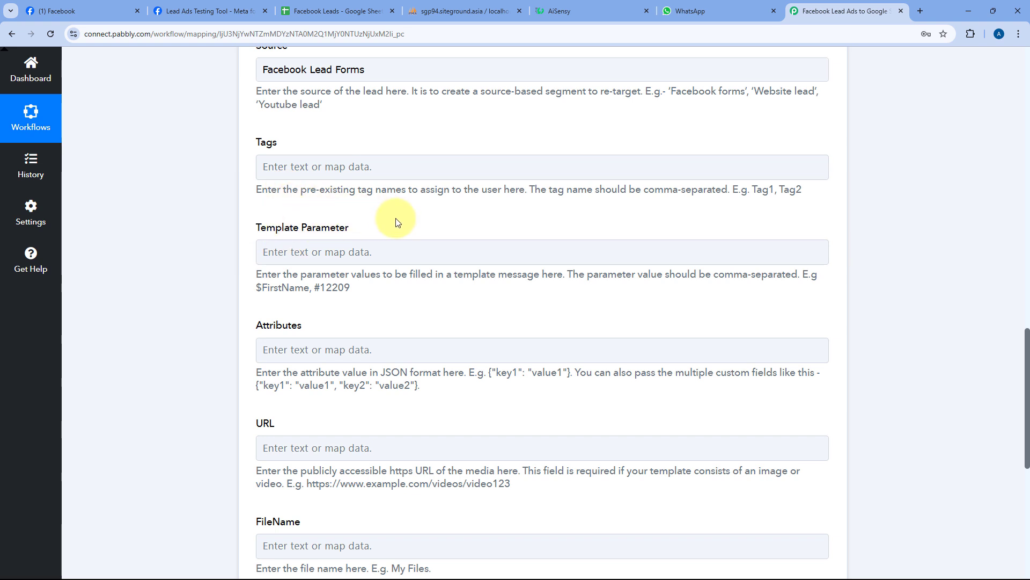
- Back on the AiSensy campaign page, select the {{1}} placeholder in the template greeting
left_click(590, 10)
scroll(252, 285, "down", 3)
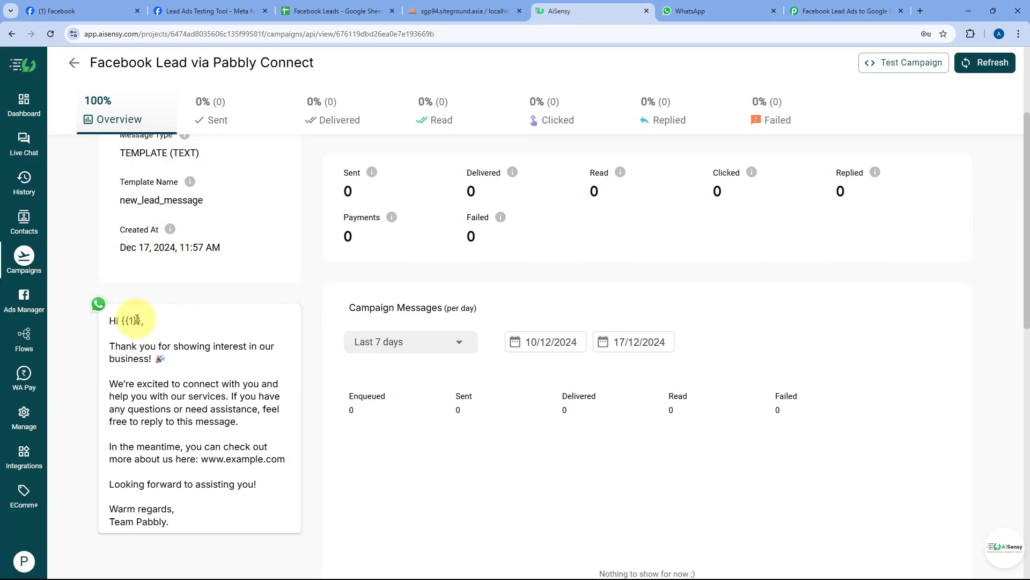
left_click_drag(140, 321, 122, 321)
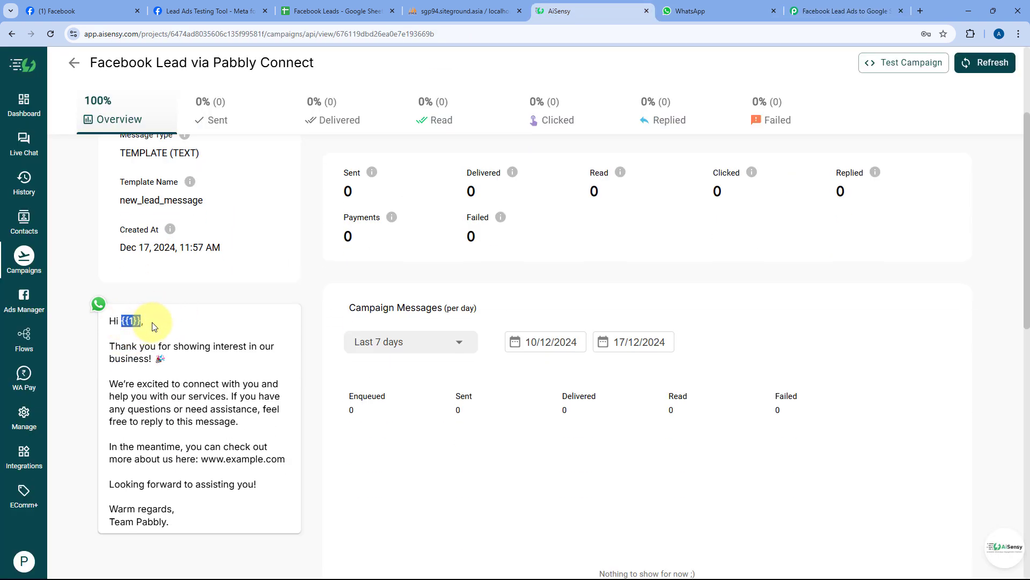
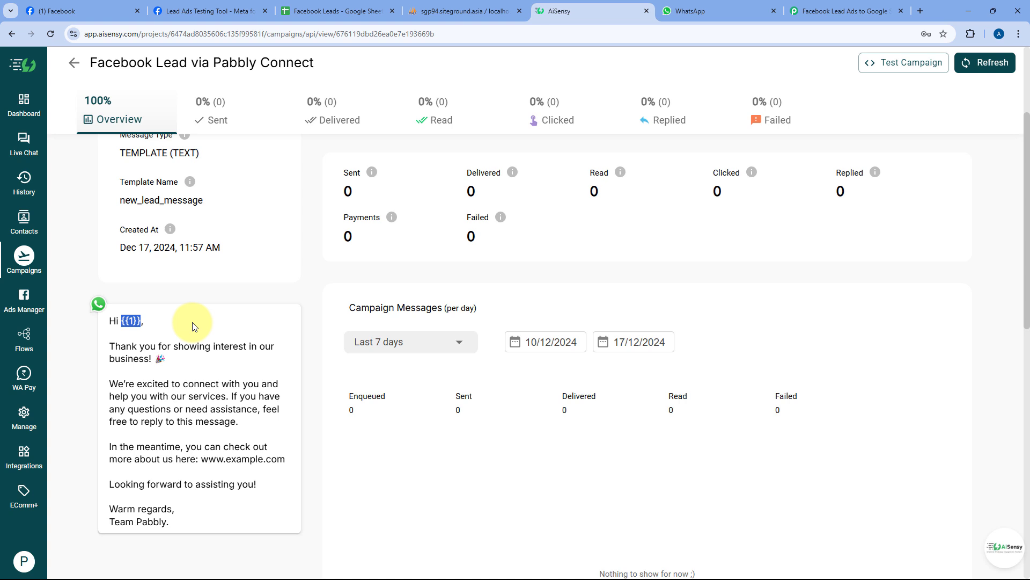
- Confirm the AiSensy template has a single {{1}} variable, then open Template Parameter's data mapping in Pabbly
left_click(837, 11)
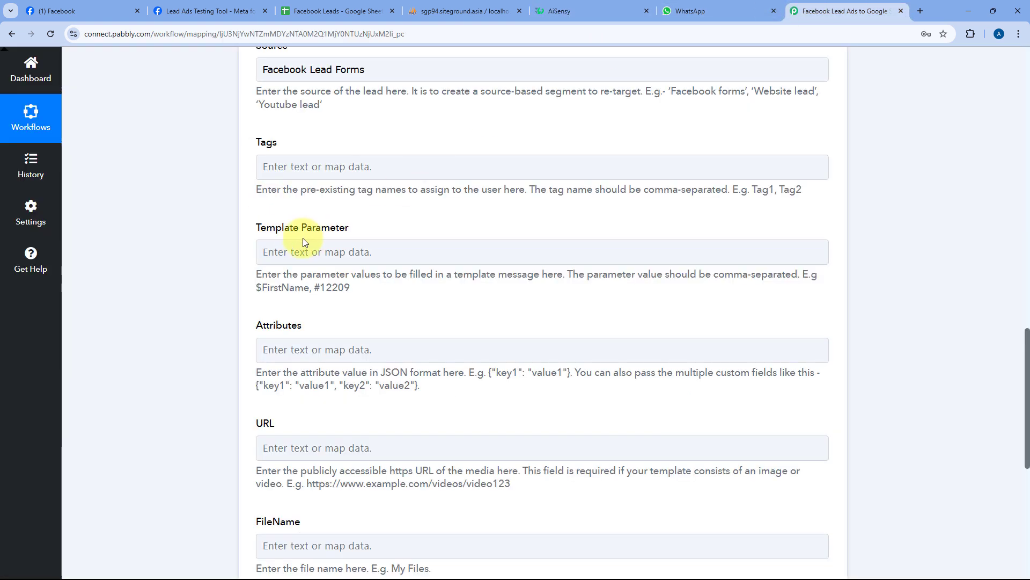
left_click(698, 9)
left_click(553, 13)
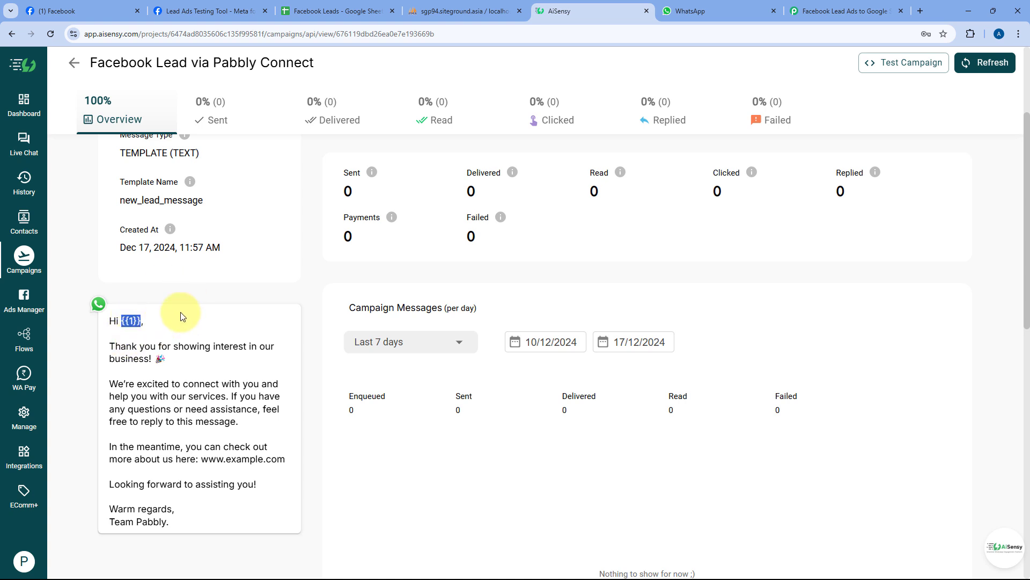
left_click(789, 6)
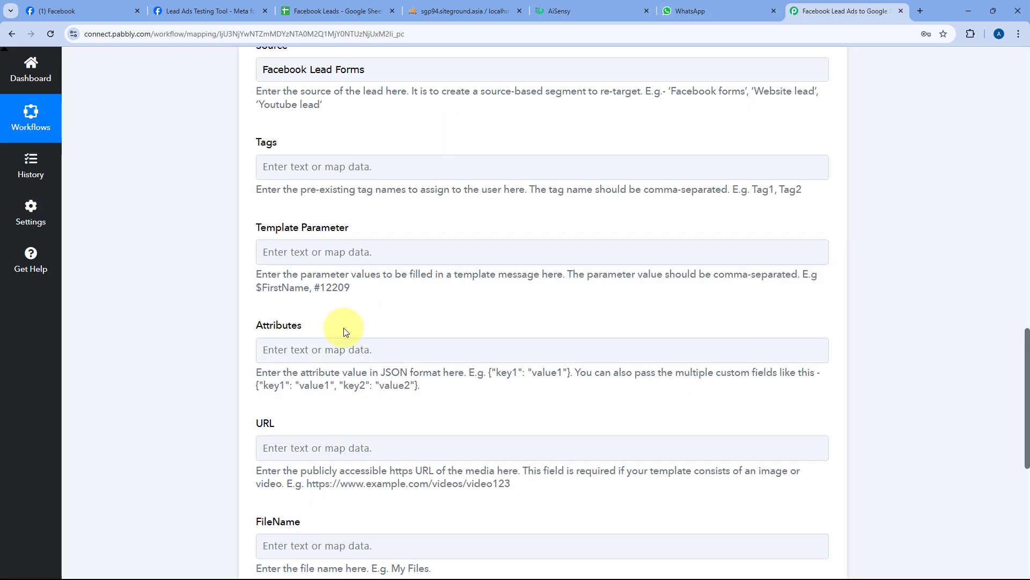
left_click(311, 351)
- Map the Facebook Lead Ads First Name into Template Parameter and compare it with the AiSensy template
left_click(311, 250)
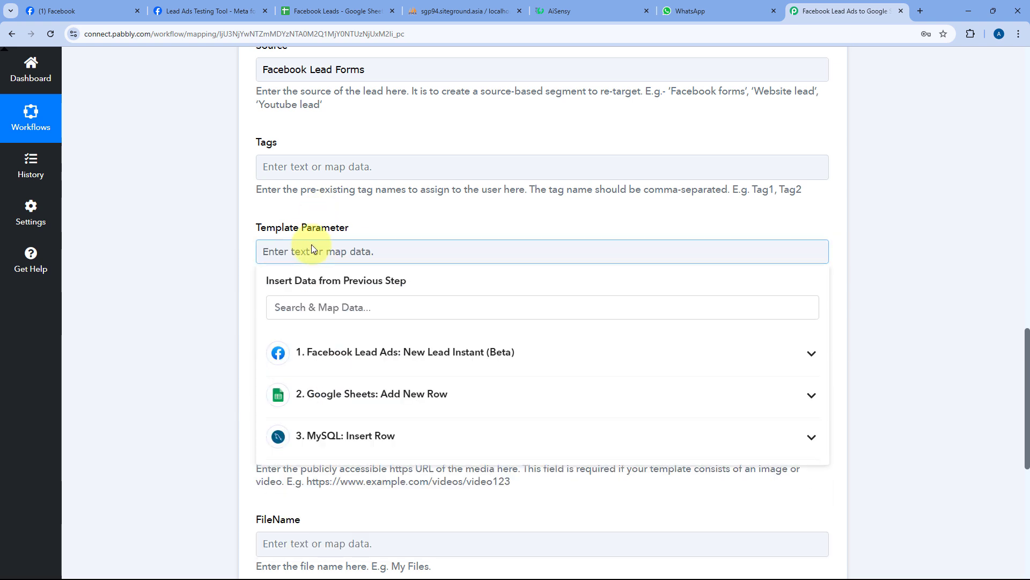
left_click(321, 354)
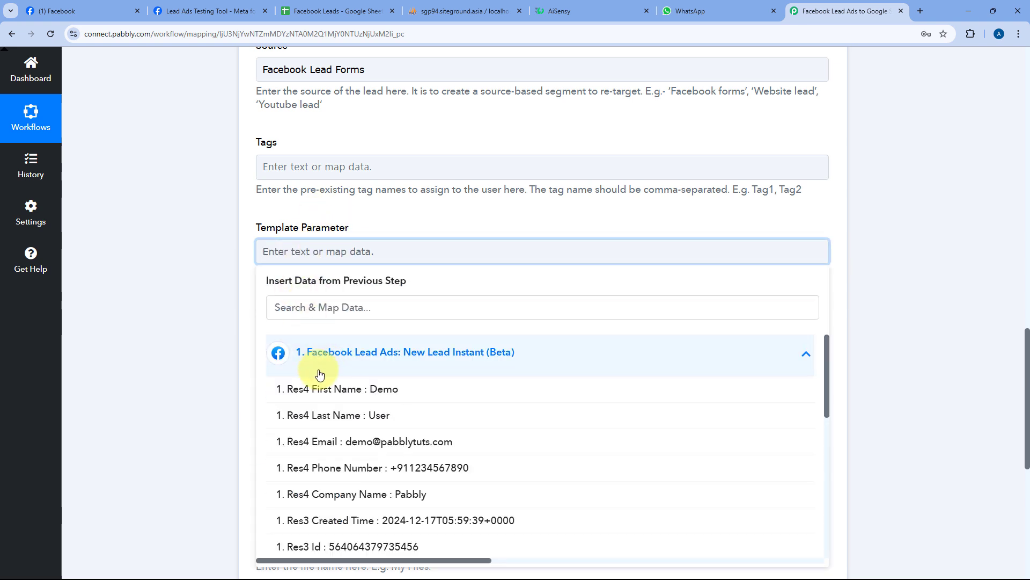
left_click(321, 388)
left_click(388, 223)
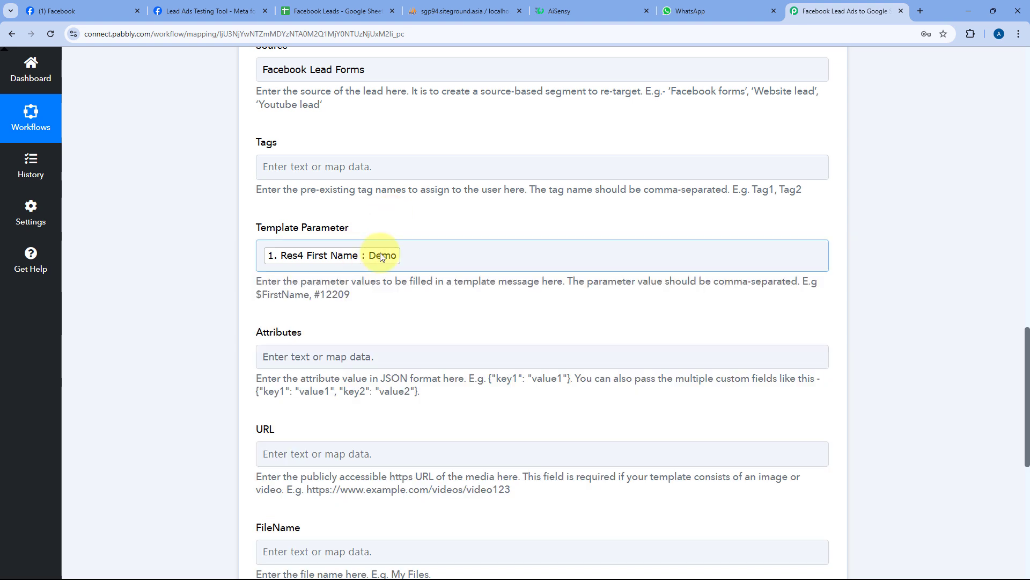
left_click(612, 11)
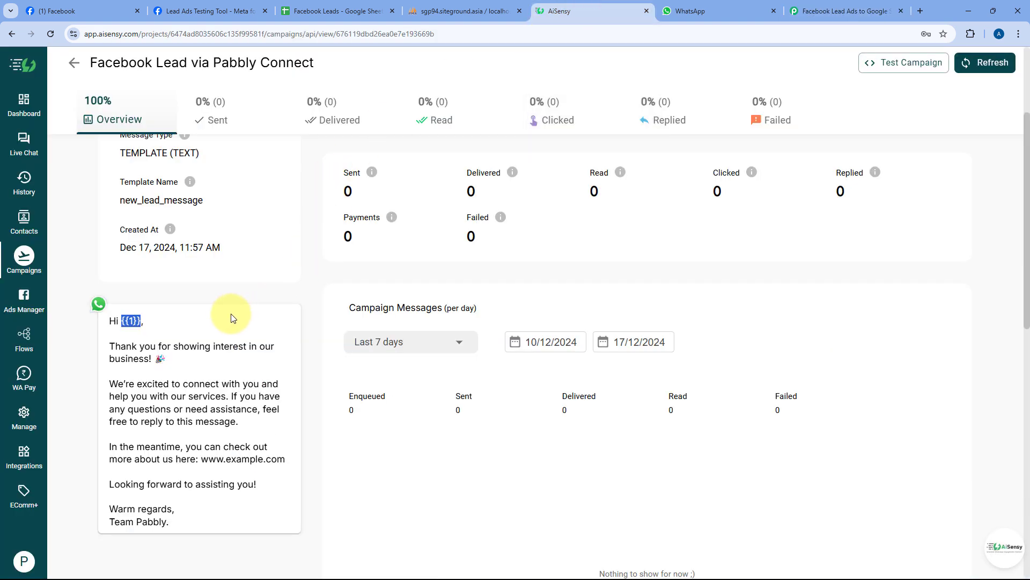
left_click(794, 11)
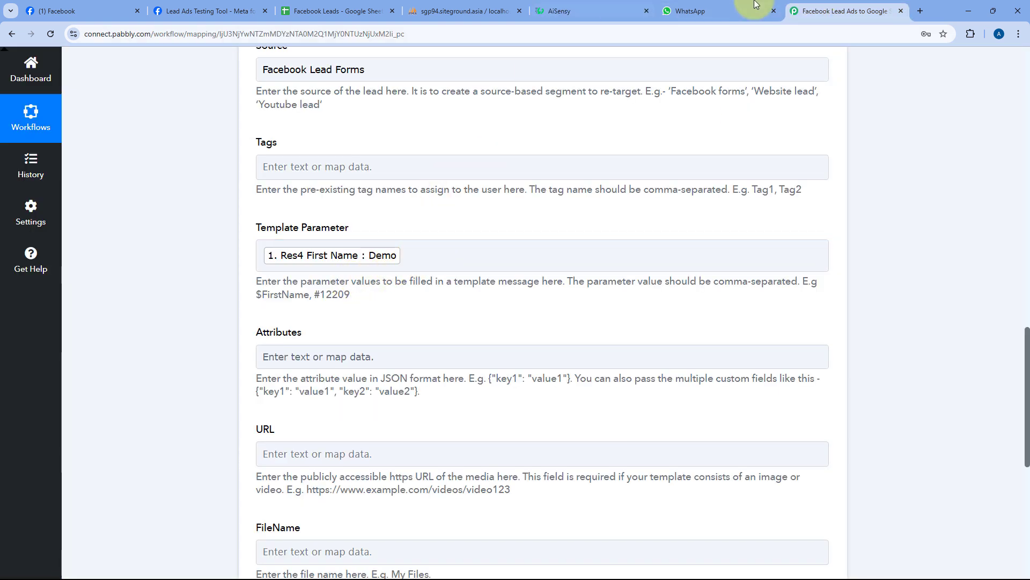
left_click(591, 10)
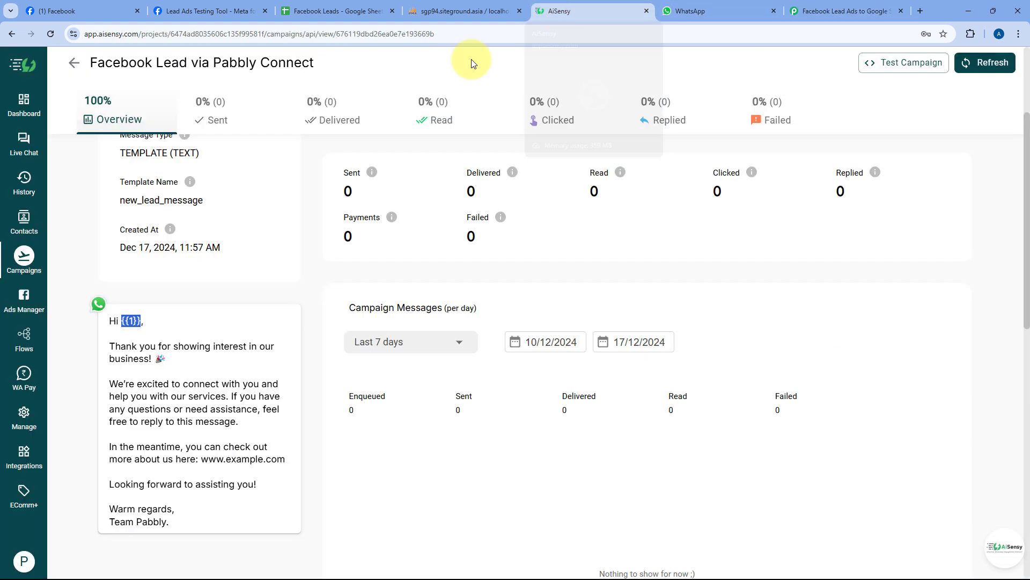
left_click(851, 10)
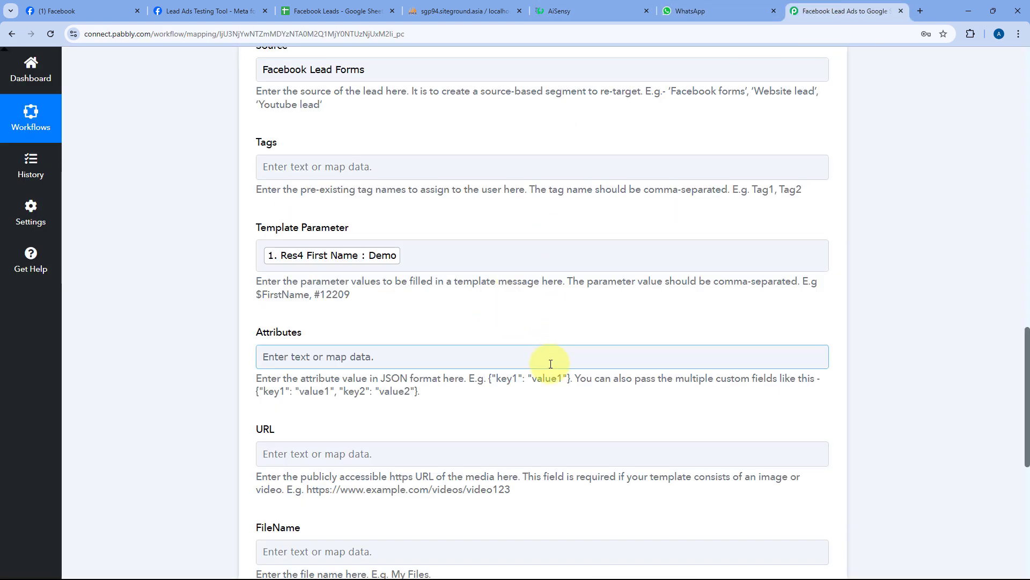
- Delete the stray comma after the first name in Template Parameter and recheck the campaign template
left_click(431, 256)
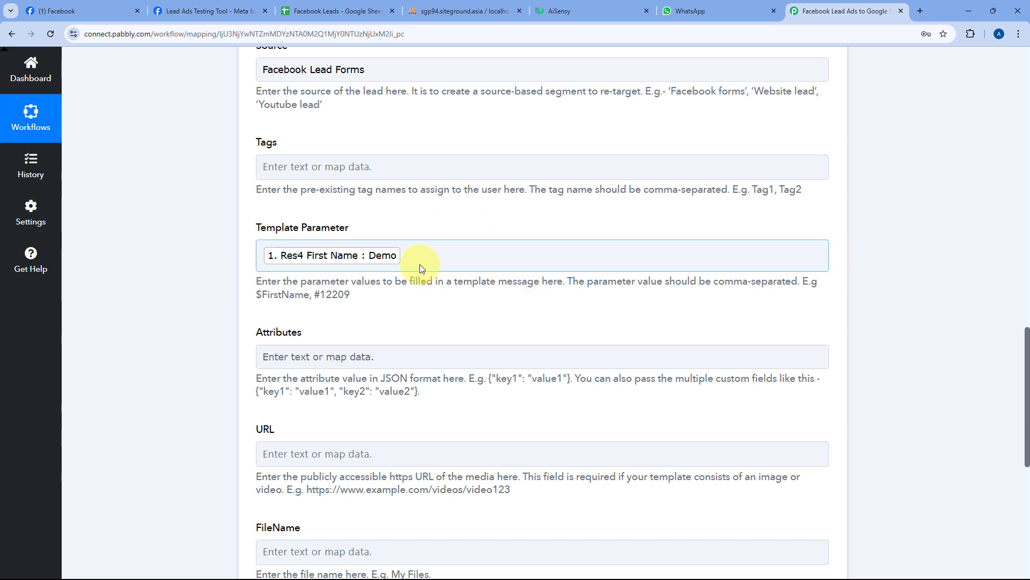
left_click(437, 259)
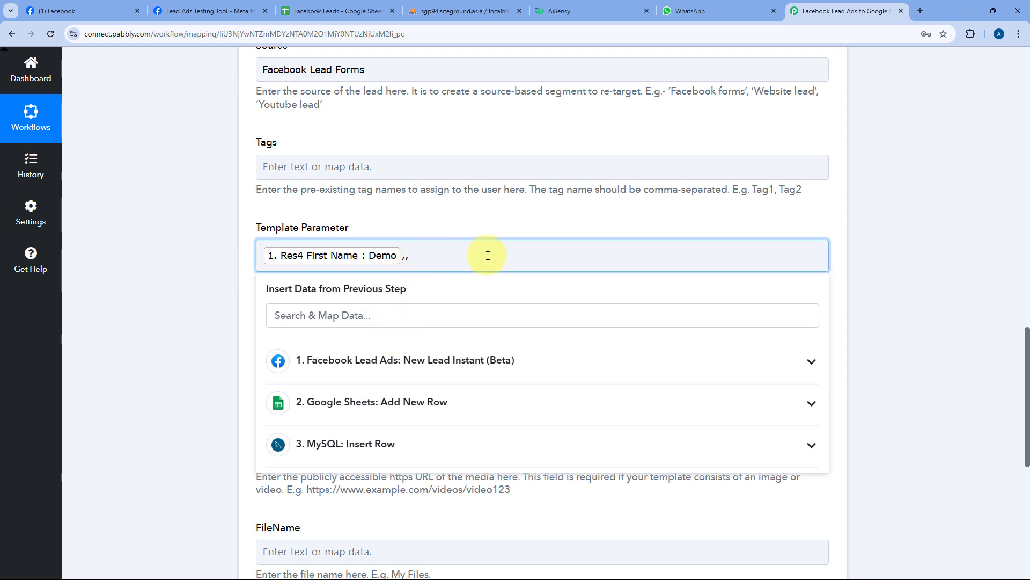
key("BackSpace")
left_click(472, 230)
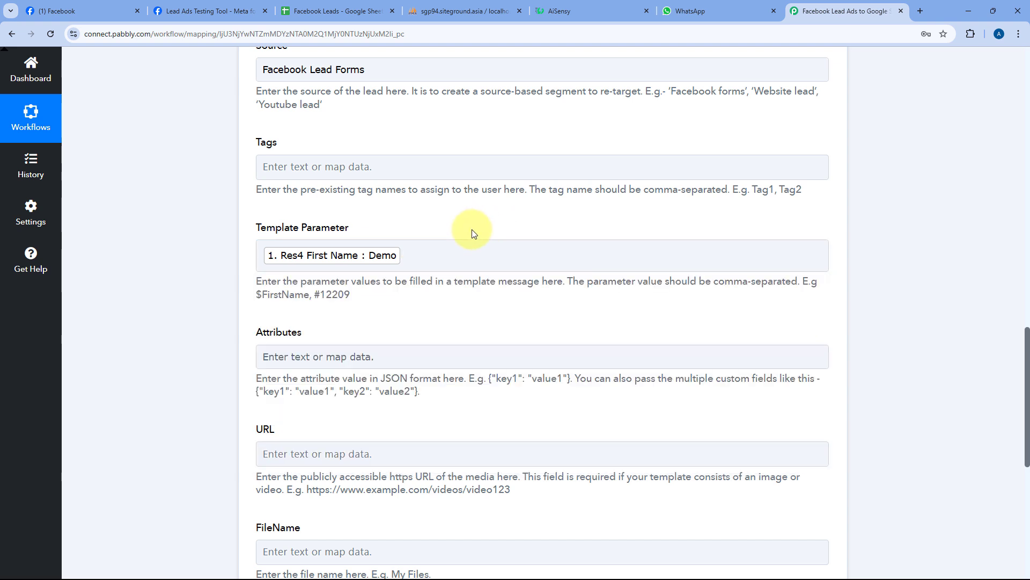
left_click(563, 11)
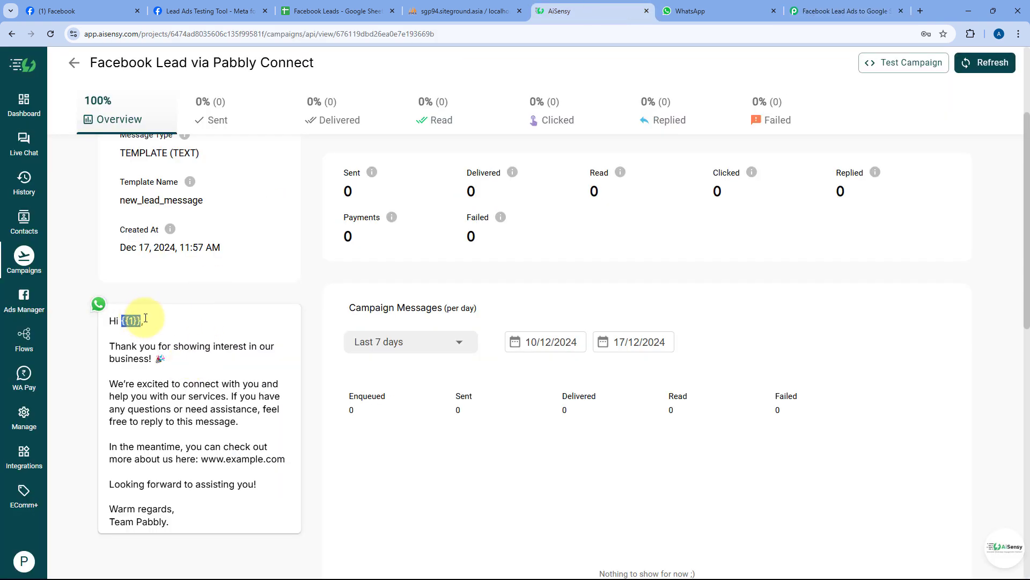
left_click(827, 8)
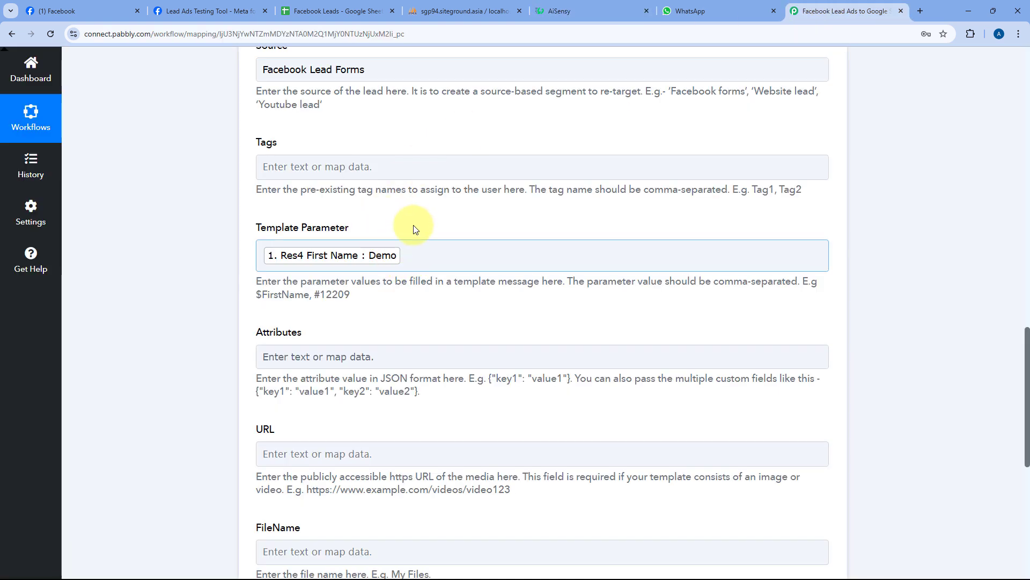
- Recheck the AiSensy campaign template and scroll to the end of the AiSensy step's settings
scroll(417, 223, "down", 4)
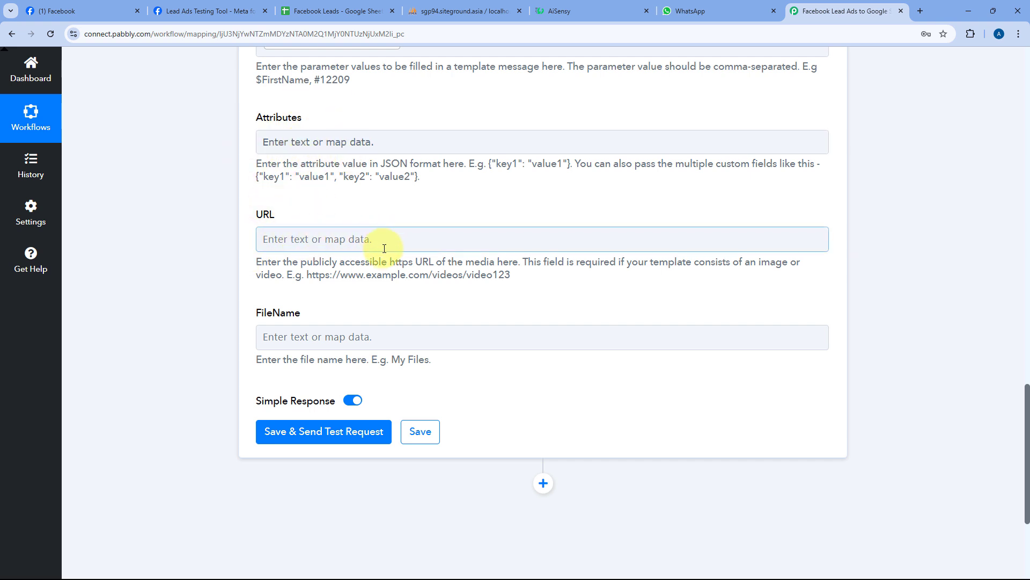
left_click(595, 7)
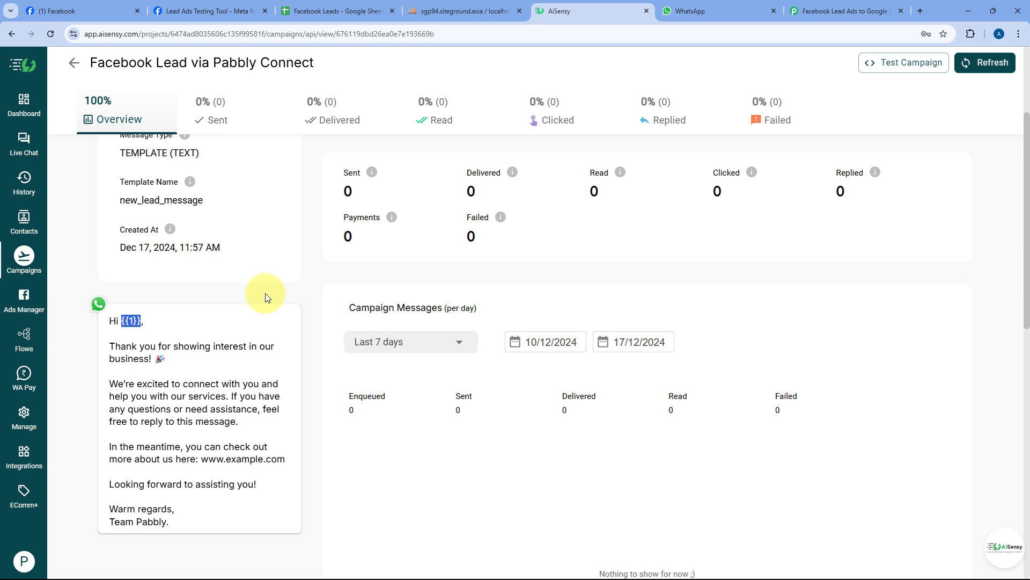
left_click(848, 10)
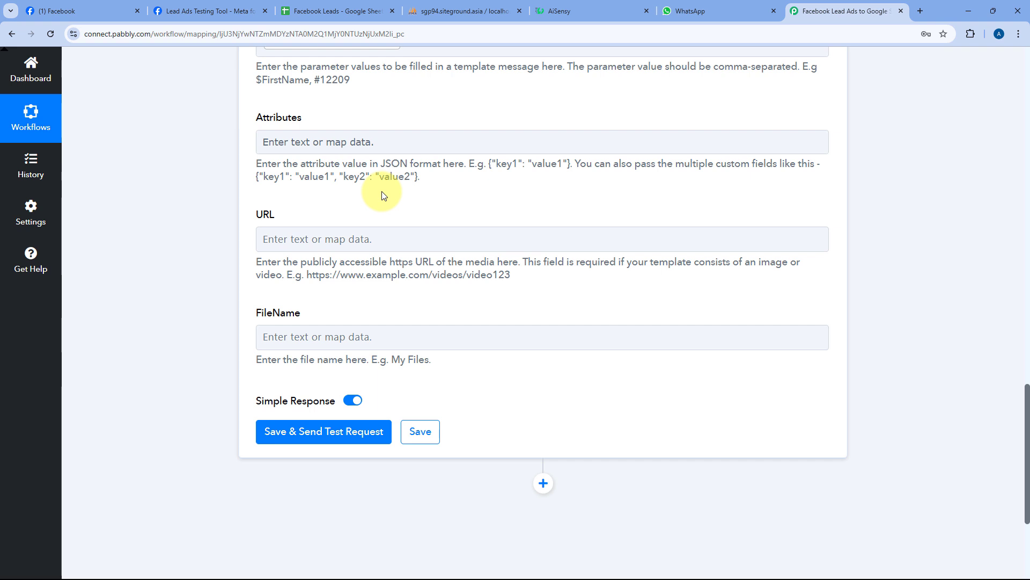
left_click(573, 10)
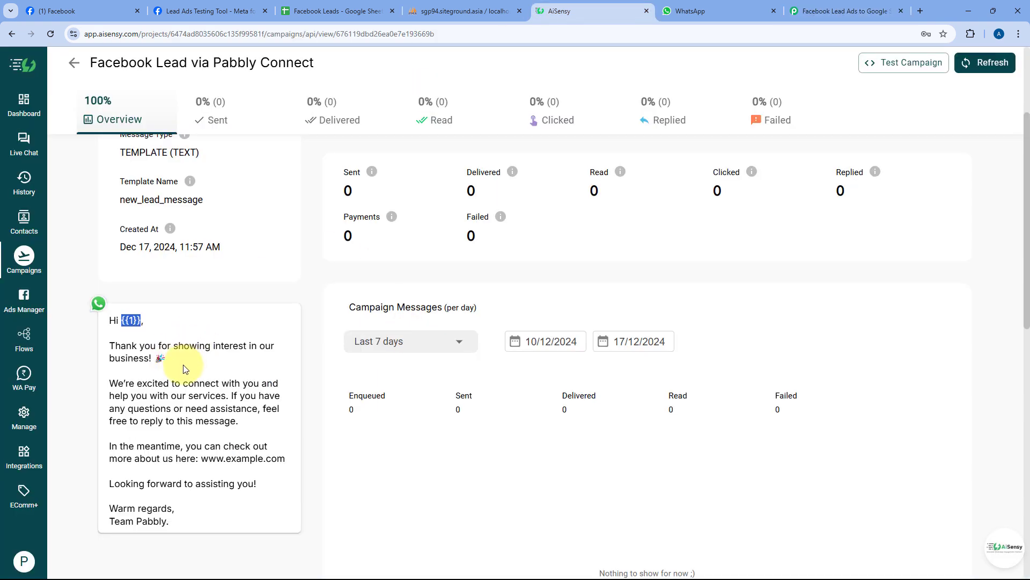
scroll(210, 370, "down", 2)
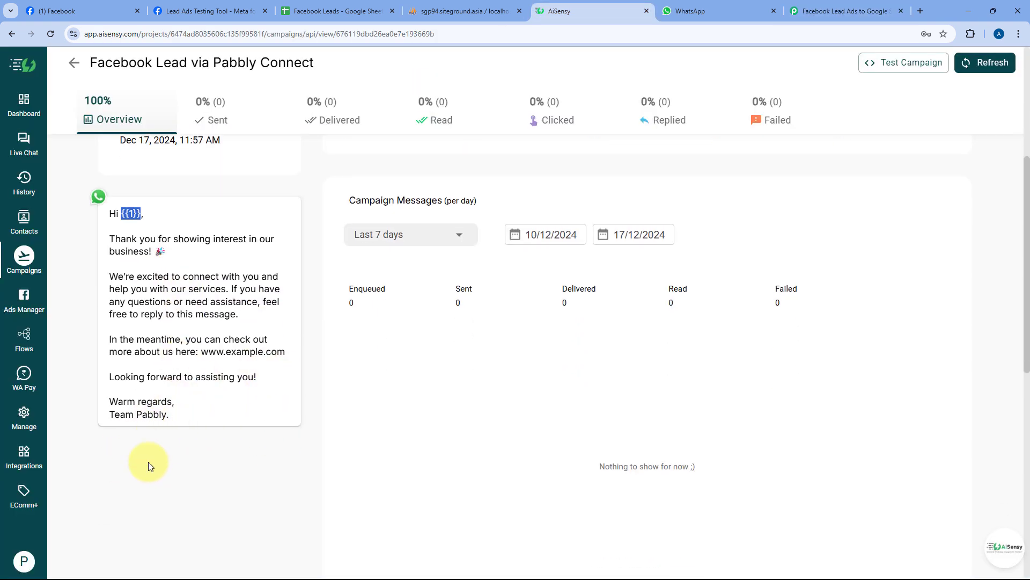
left_click(843, 11)
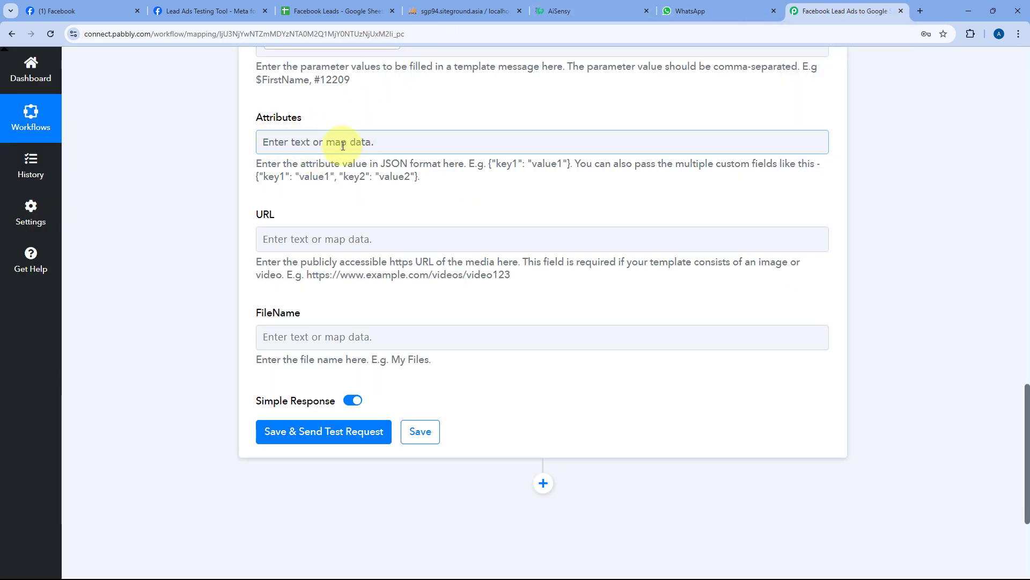
left_click(590, 11)
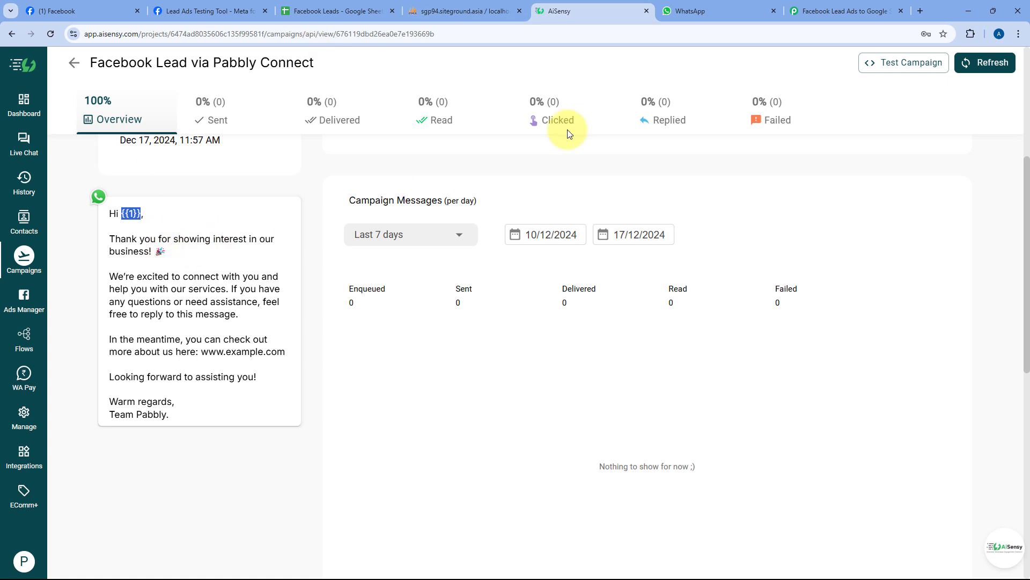
left_click(848, 11)
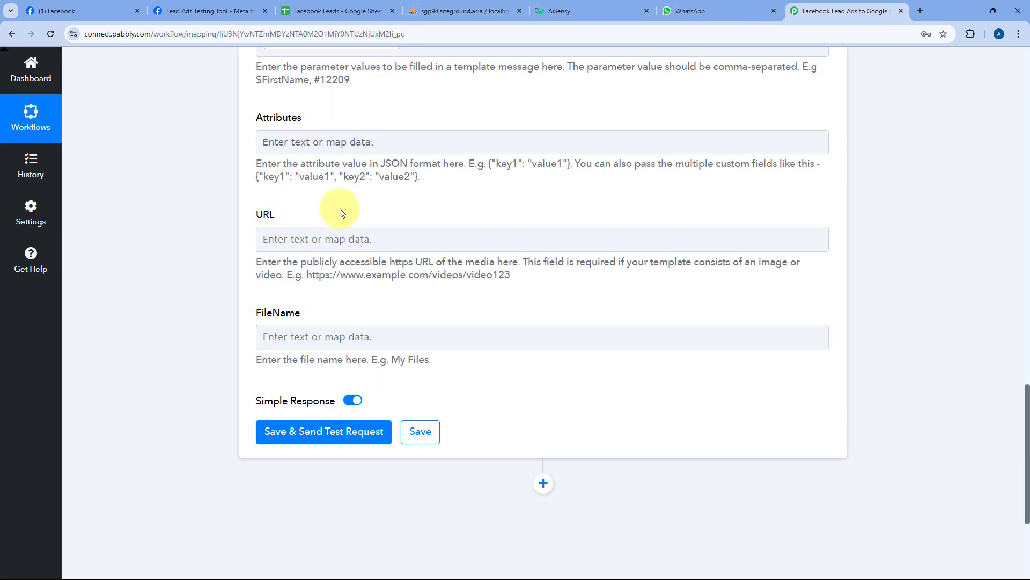
left_click(561, 11)
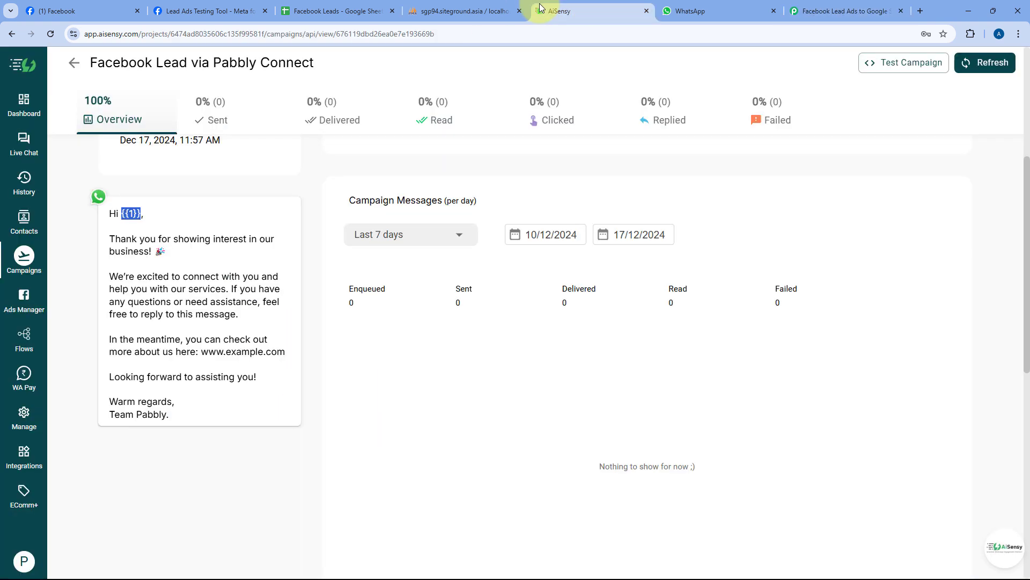
left_click(846, 11)
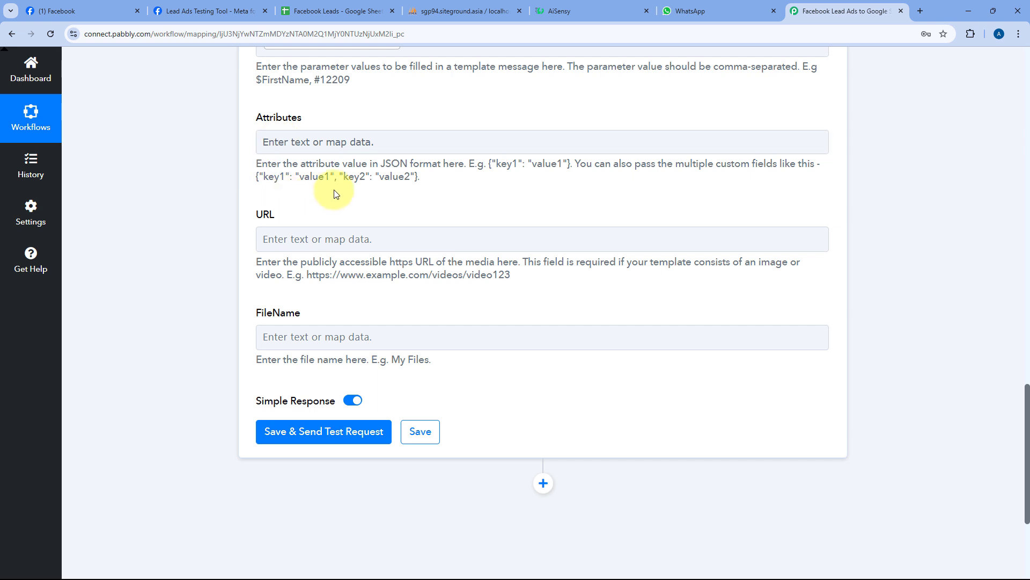
scroll(301, 185, "down", 3)
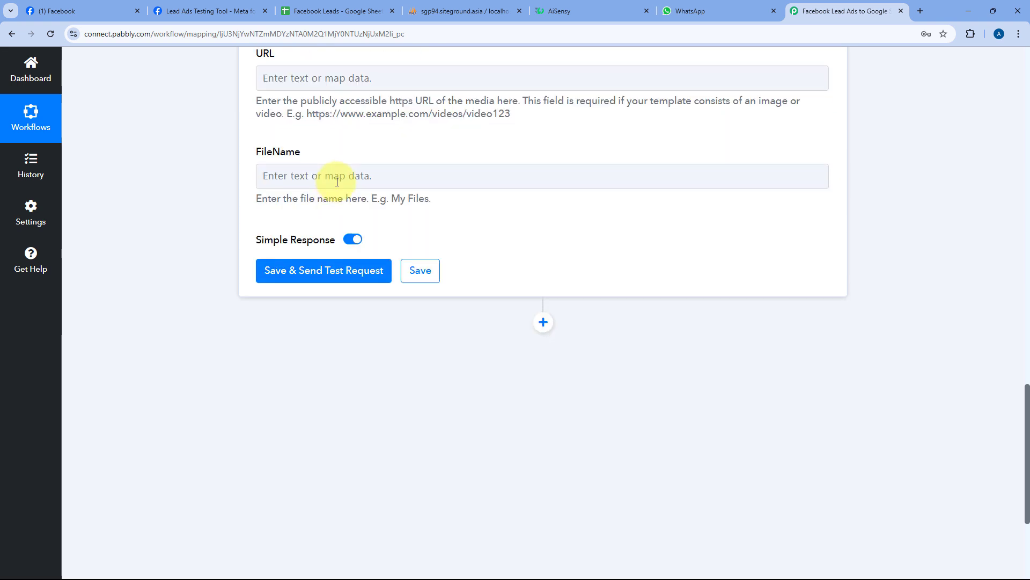
- Save the AiSensy step and send a test request, getting Success true with a submitted message id
left_click(326, 271)
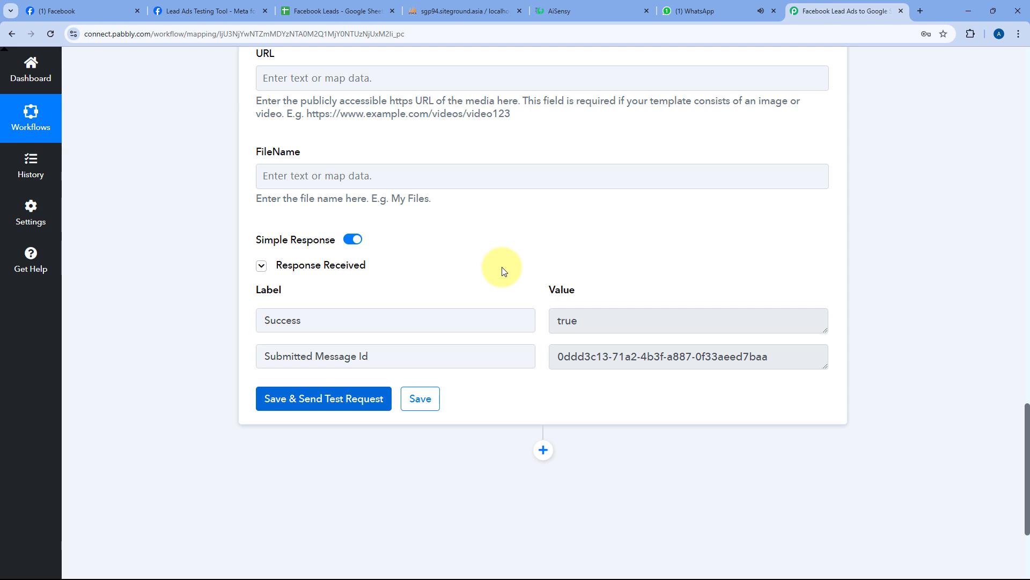
scroll(502, 269, "up", 5)
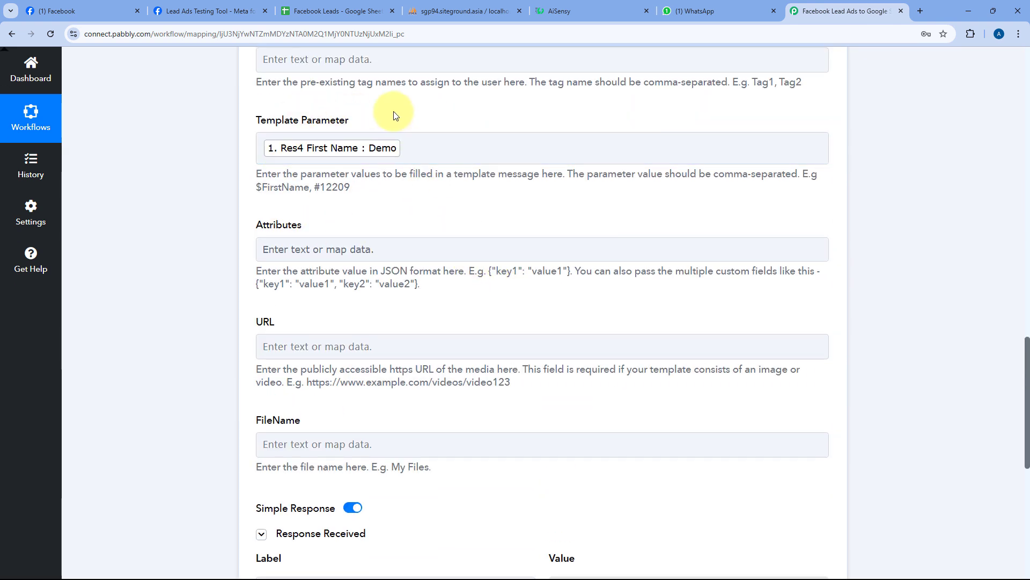
scroll(408, 116, "up", 1)
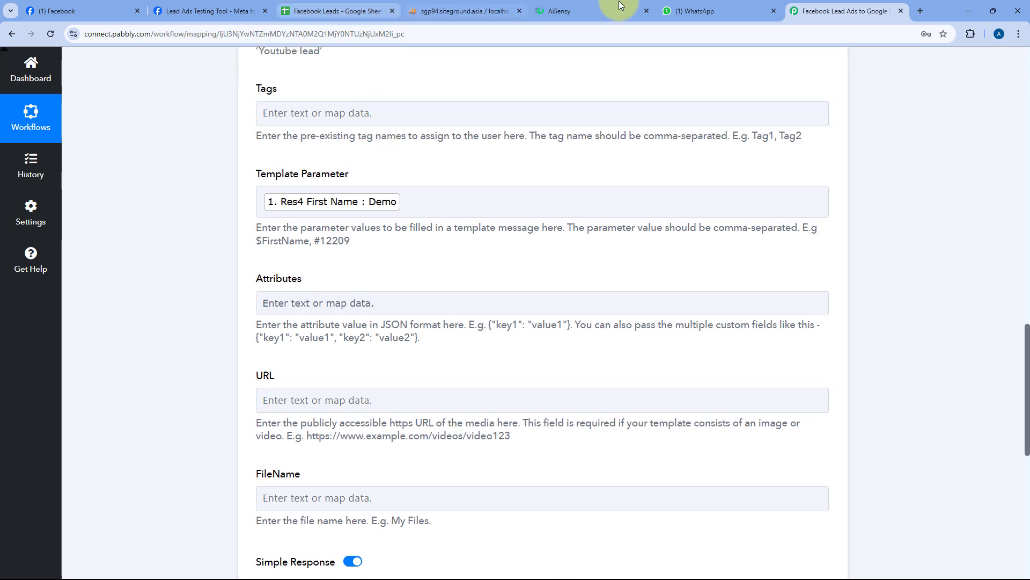
- Glance at the AiSensy and Meta tabs, then scroll the Pabbly step back up to Mobile Number
left_click(590, 10)
scroll(195, 178, "up", 3)
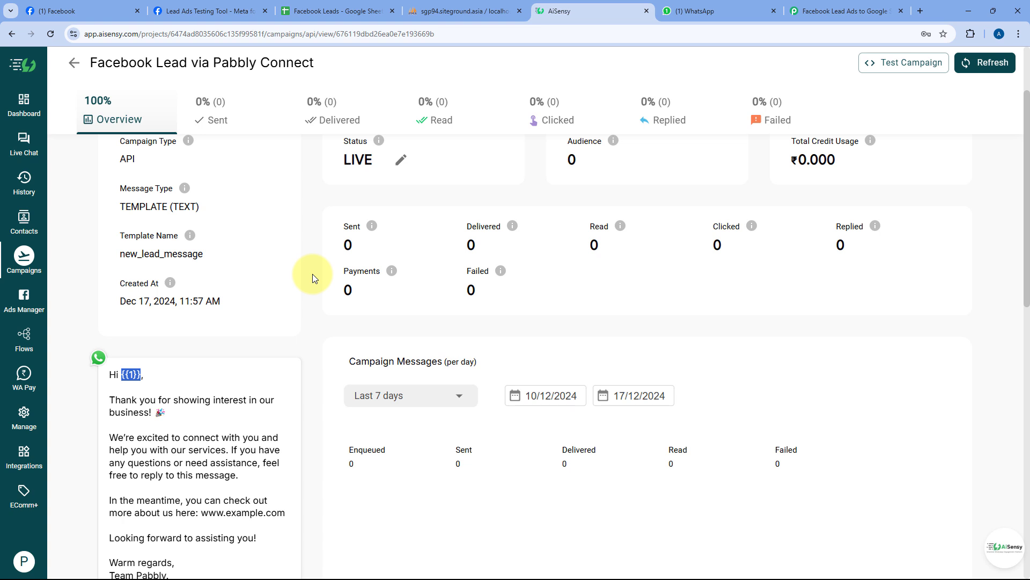
left_click(200, 10)
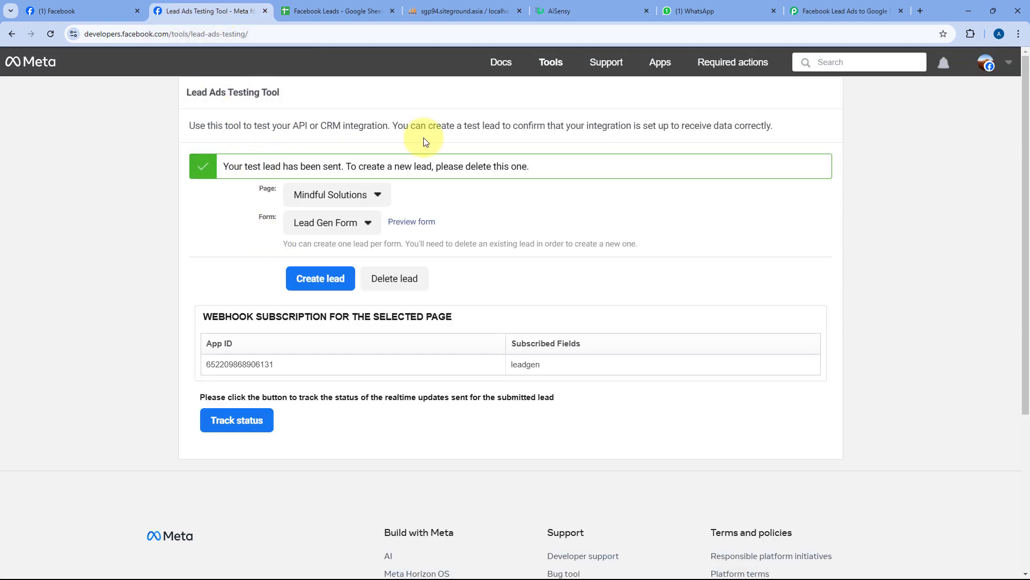
left_click(585, 9)
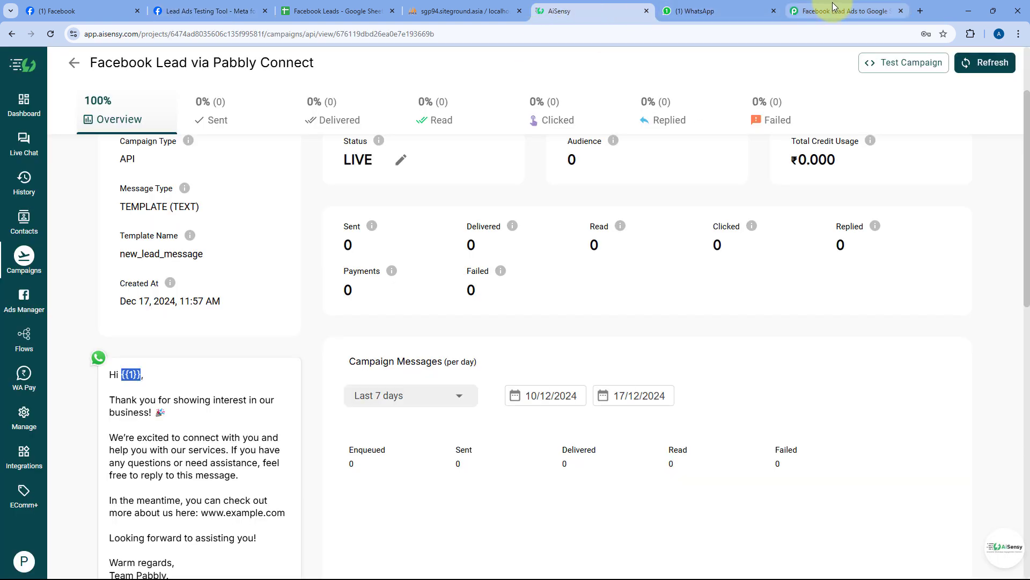
left_click(853, 11)
scroll(389, 175, "up", 6)
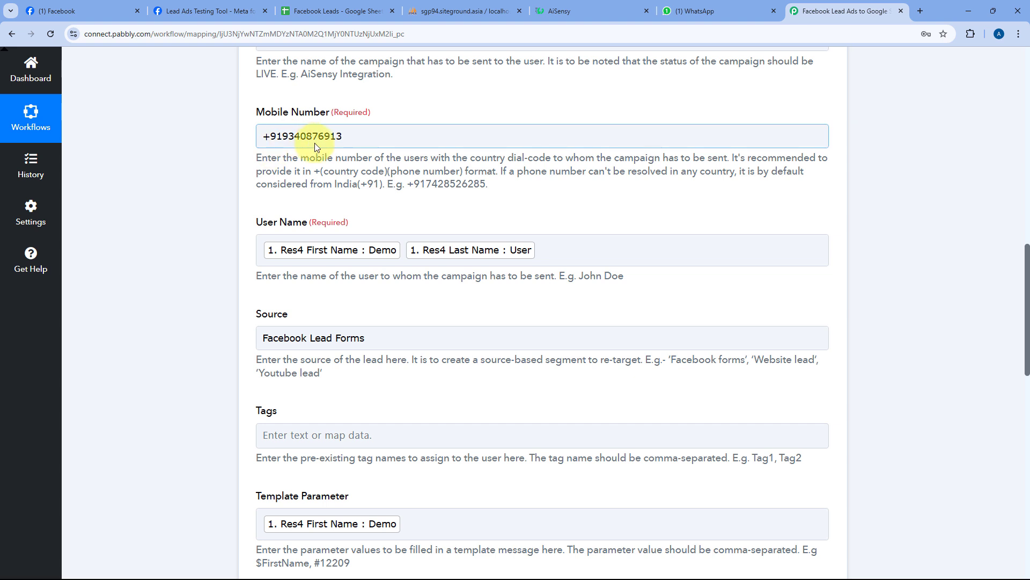
- Open the AiSensy chat in WhatsApp Web and check the 'Hi Demo' welcome message against the template
left_click(692, 11)
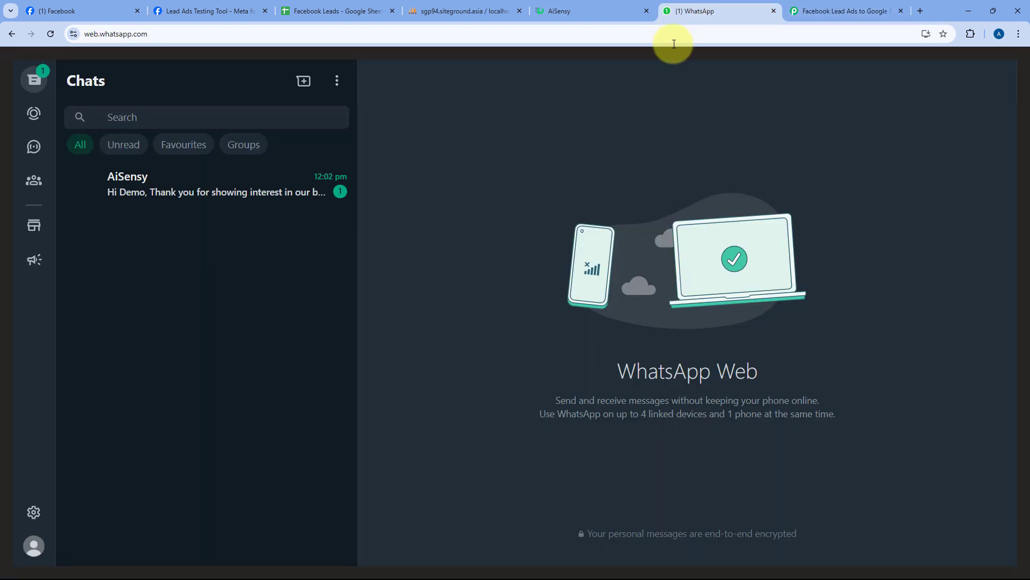
left_click(188, 200)
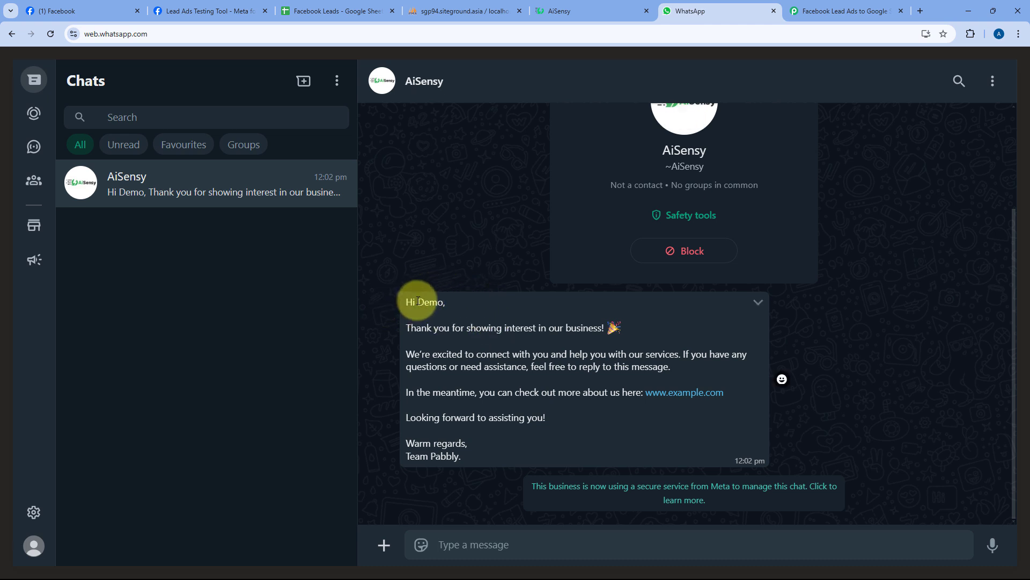
left_click_drag(416, 301, 443, 302)
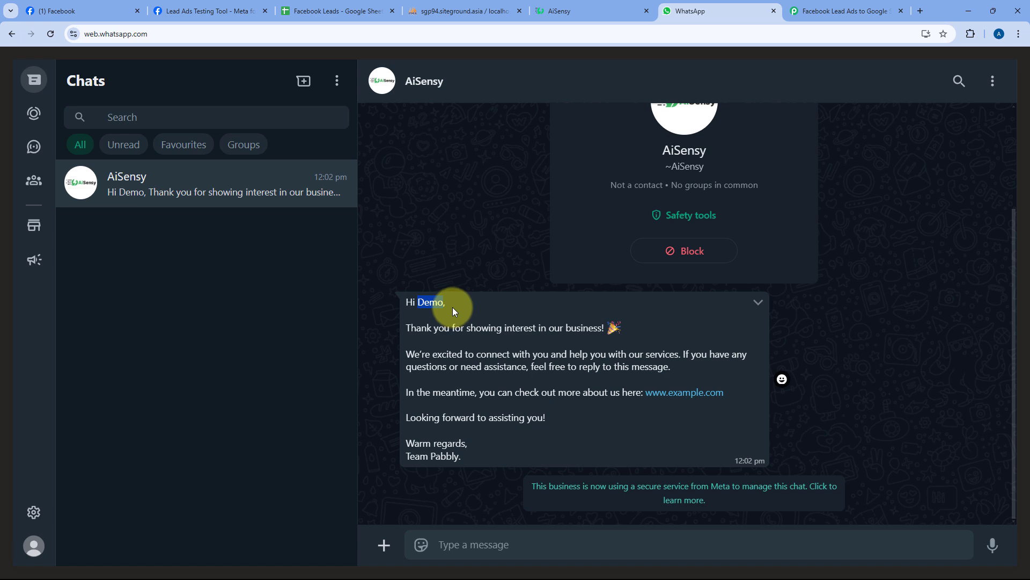
left_click(585, 5)
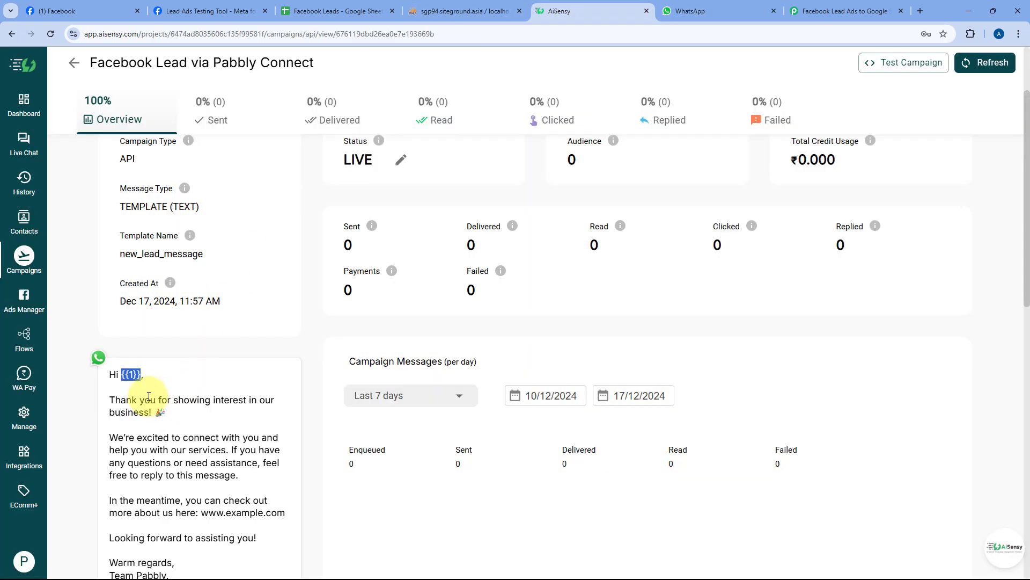
left_click(704, 7)
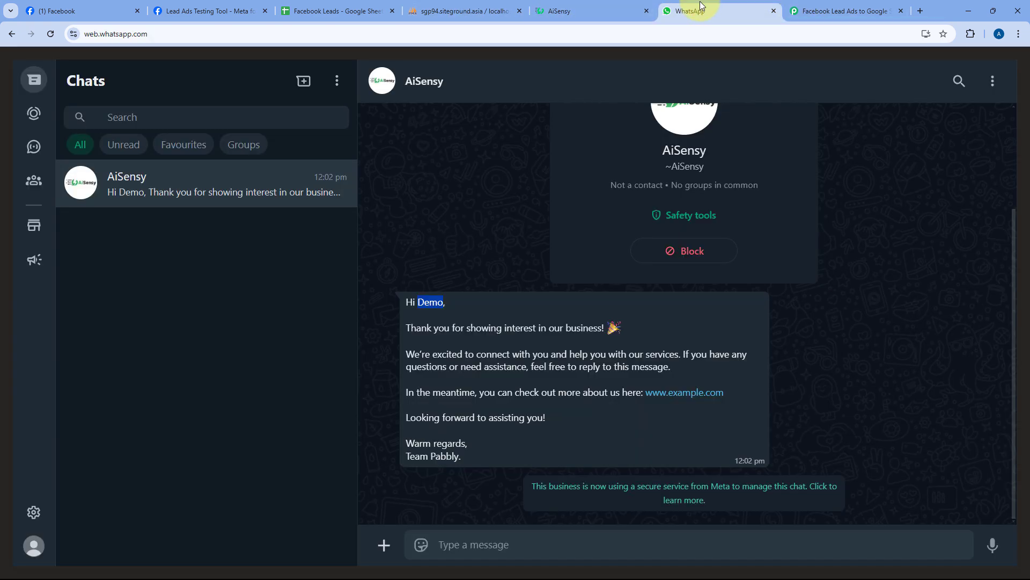
left_click_drag(405, 337, 493, 442)
- Collapse the WhatsApp by AiSensy step and scroll through the four-step workflow before going to Meta's testing tool
left_click(845, 4)
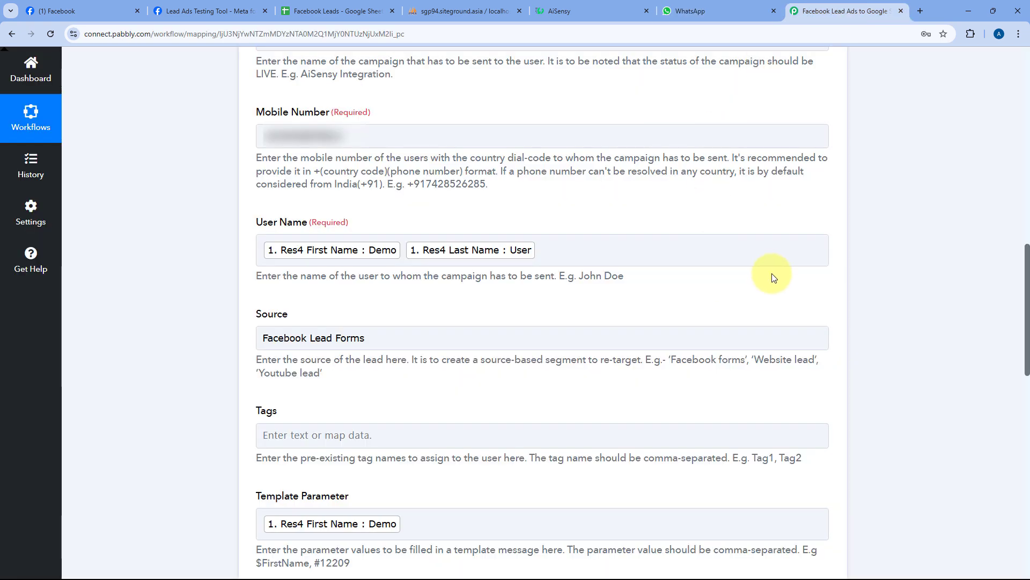
scroll(771, 275, "up", 8)
left_click(824, 224)
scroll(490, 195, "up", 7)
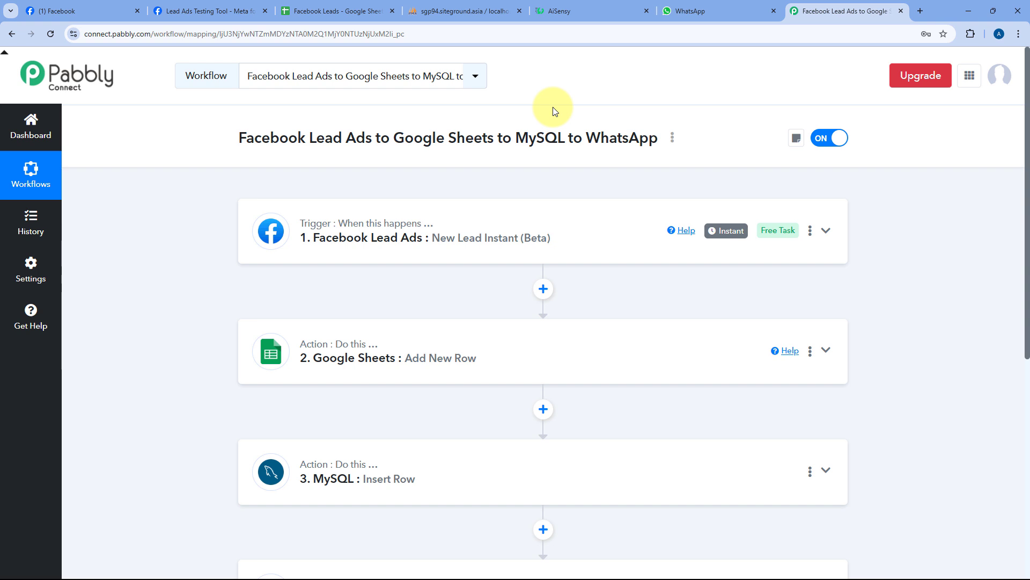
scroll(555, 111, "down", 1)
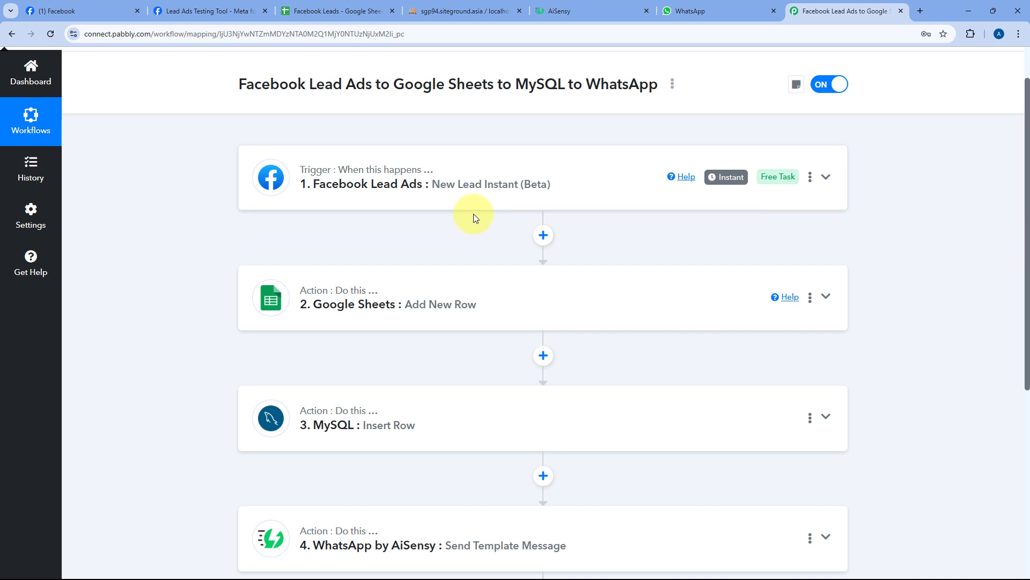
scroll(461, 204, "down", 2)
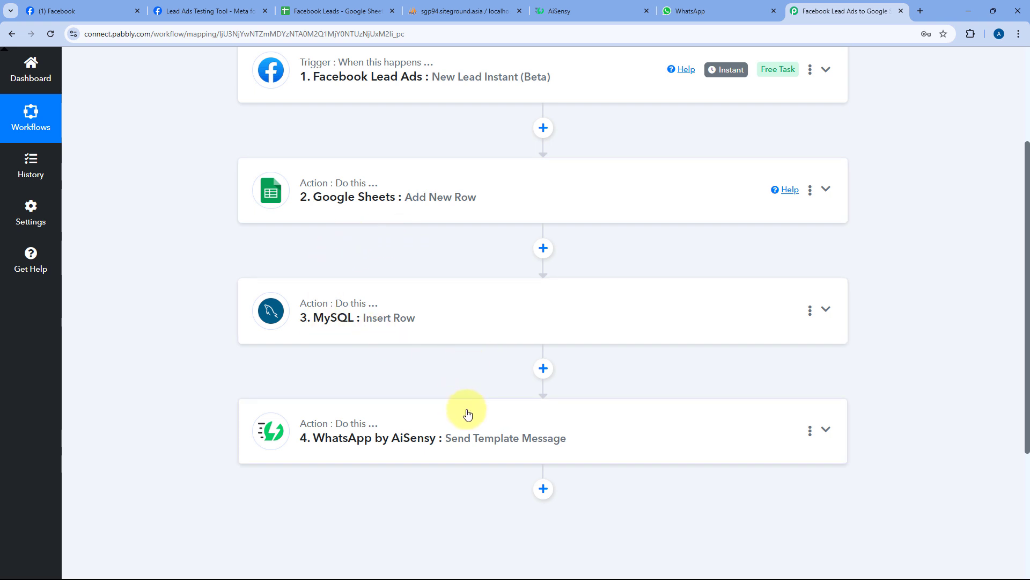
scroll(597, 390, "up", 3)
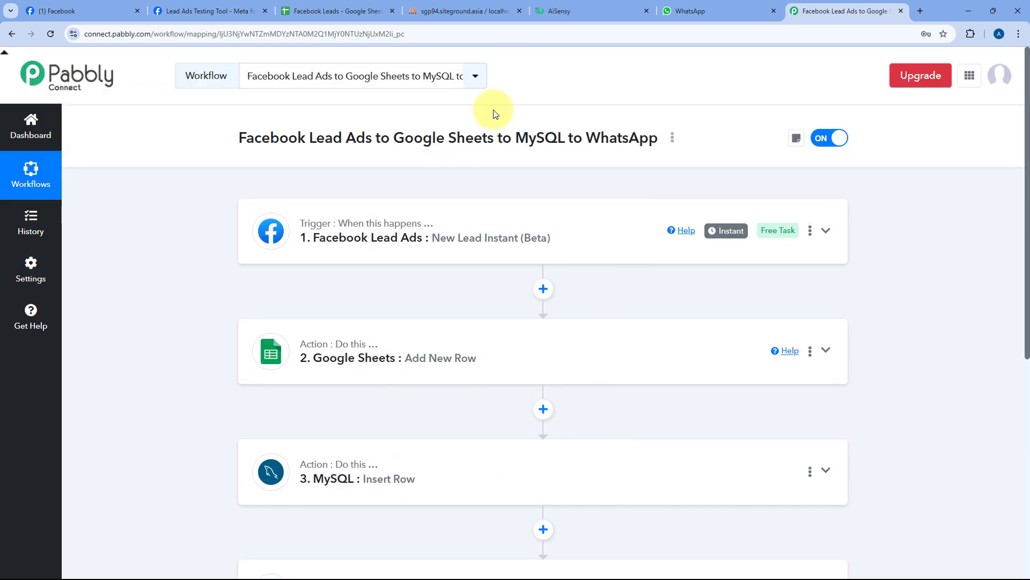
left_click(234, 11)
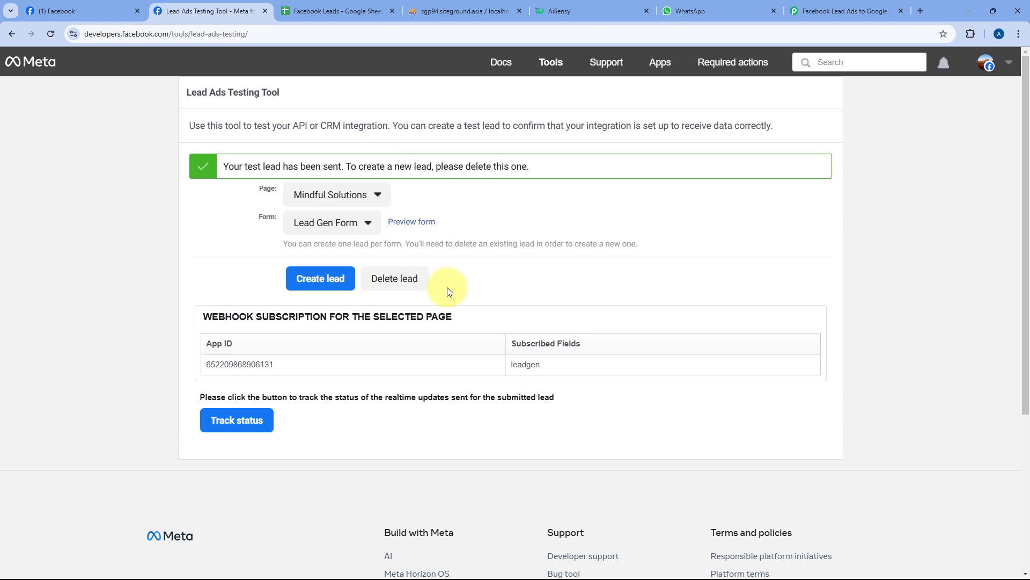
- Delete the earlier test lead, reload, and pick the Mindful Solutions page by searching 'mind'
left_click(401, 278)
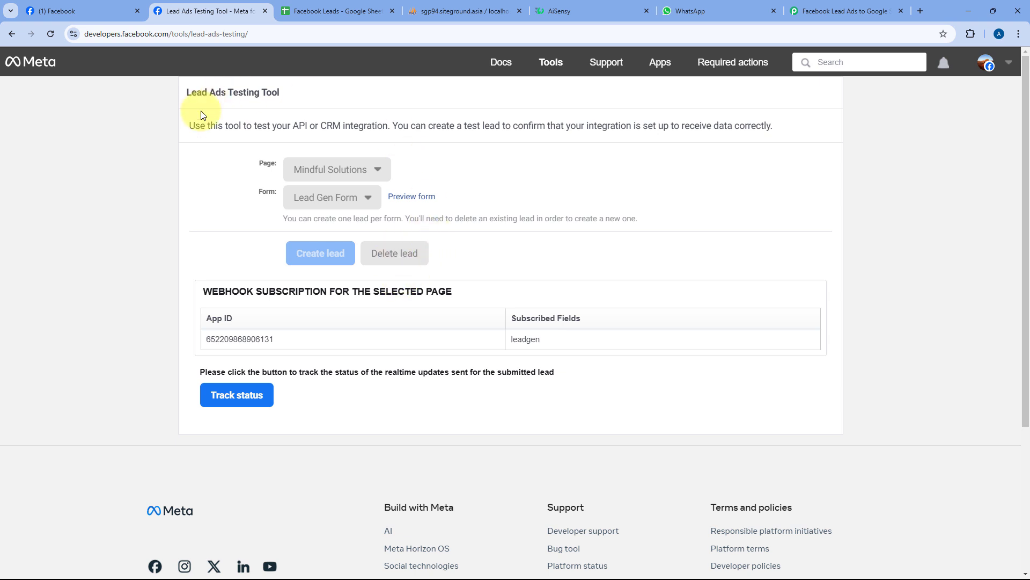
left_click(52, 34)
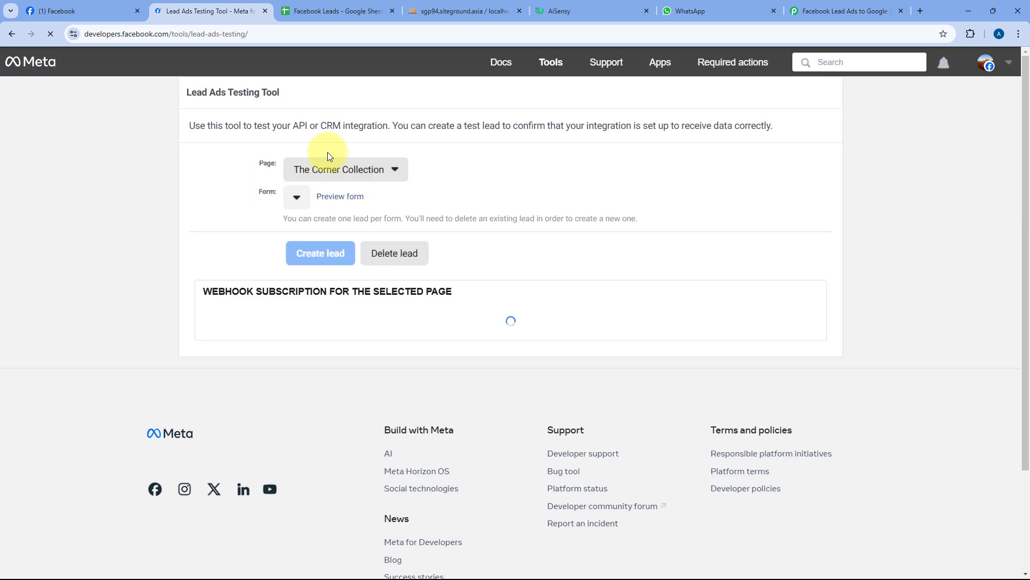
left_click(346, 171)
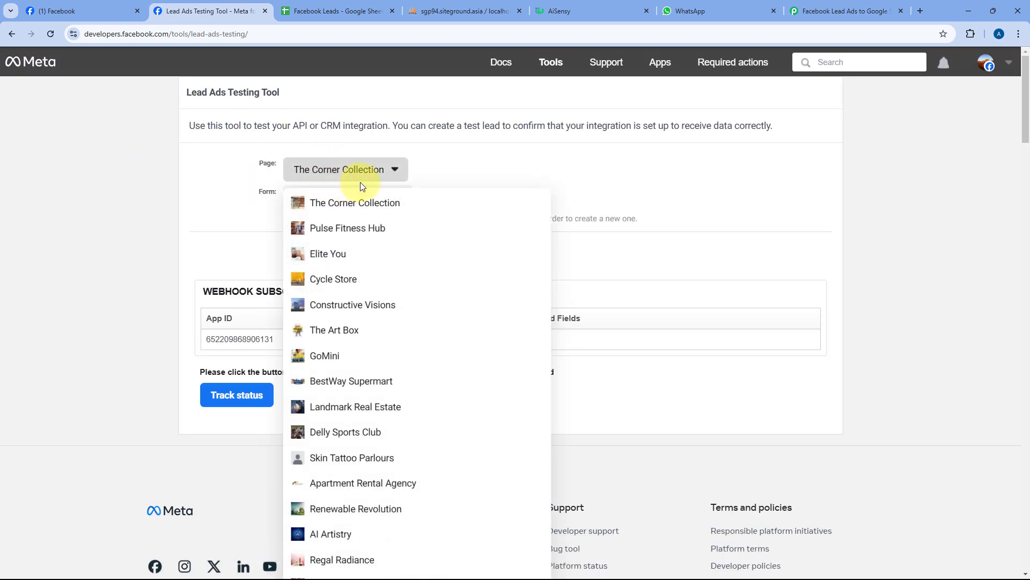
key("ctrl+f")
type("min")
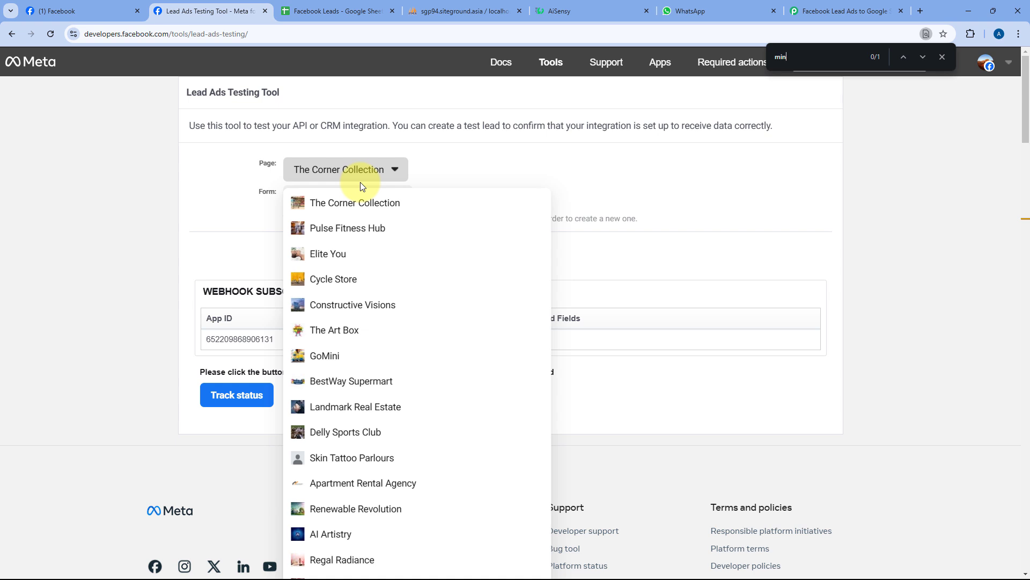
type("d")
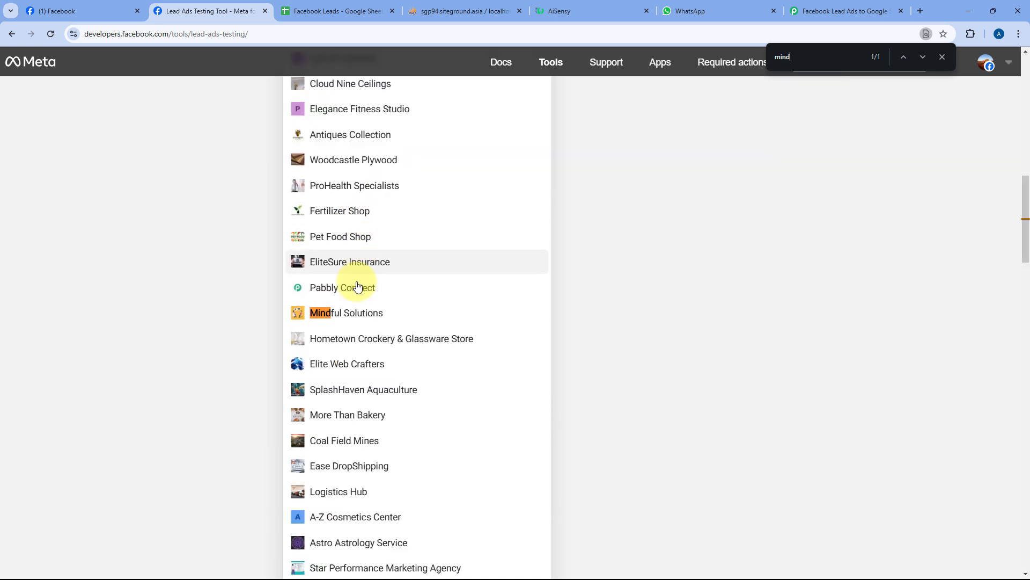
left_click(362, 313)
scroll(253, 224, "up", 3)
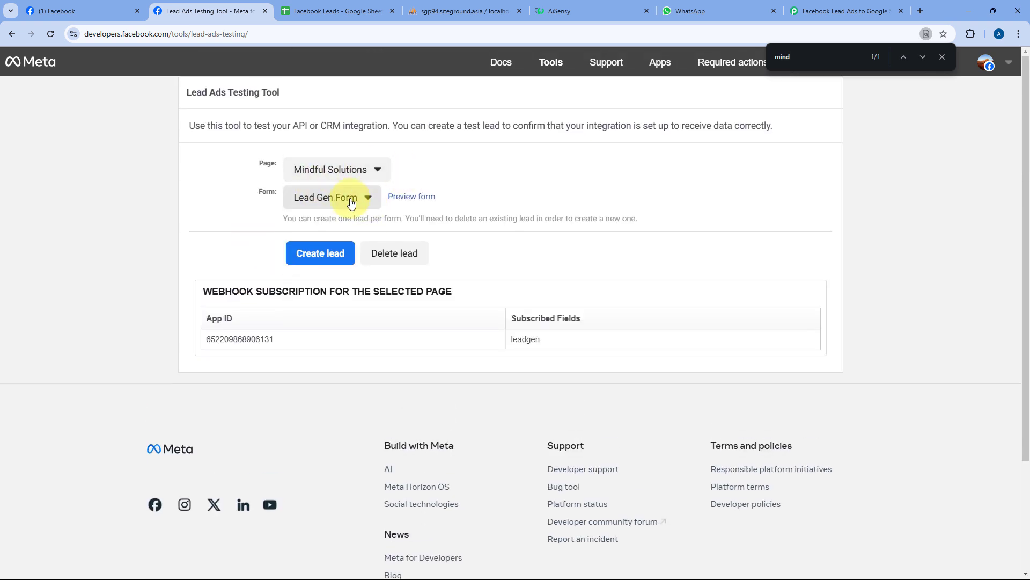
- Preview the Lead Gen Form and fill in a test name, email, phone number and company 'Tesla'
left_click(424, 203)
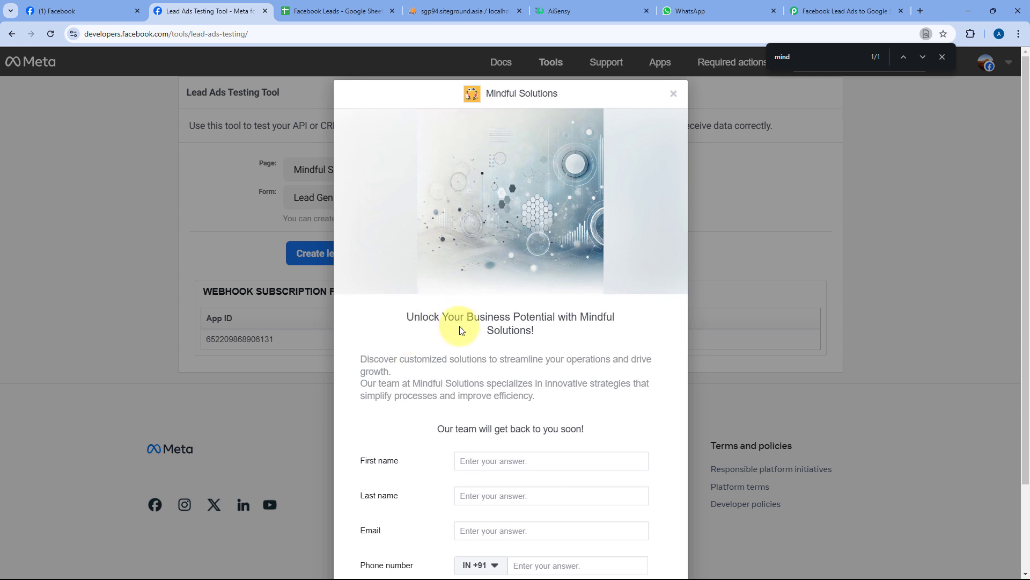
scroll(494, 353, "down", 2)
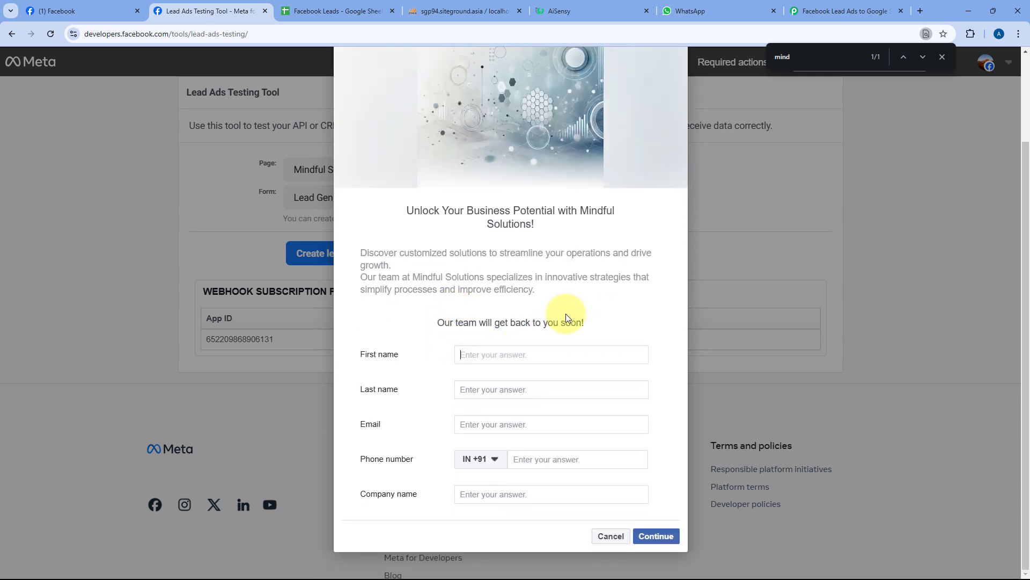
type("Test")
key("Tab")
type("User")
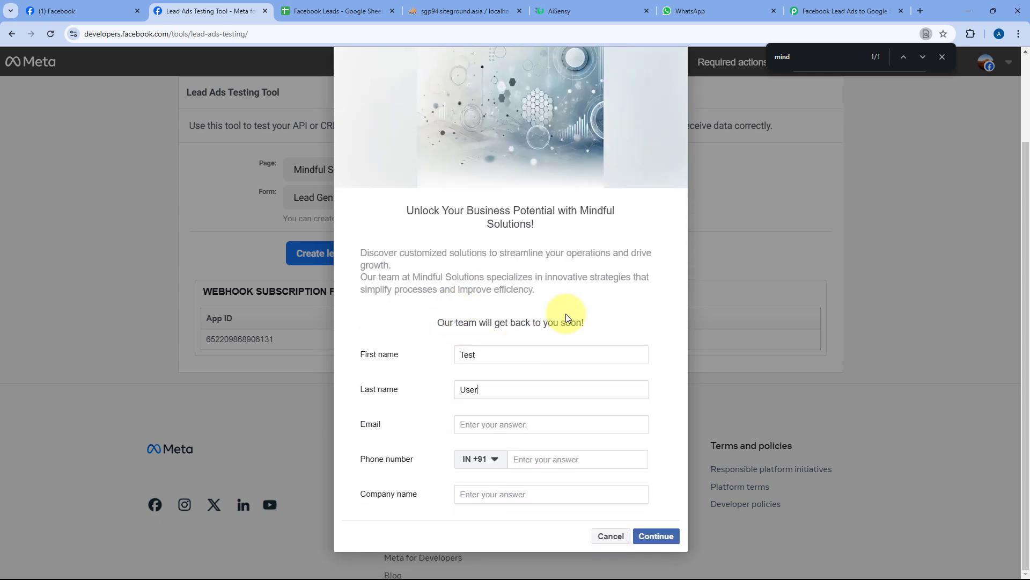
key("Tab")
key("Tab")
key("Tab")
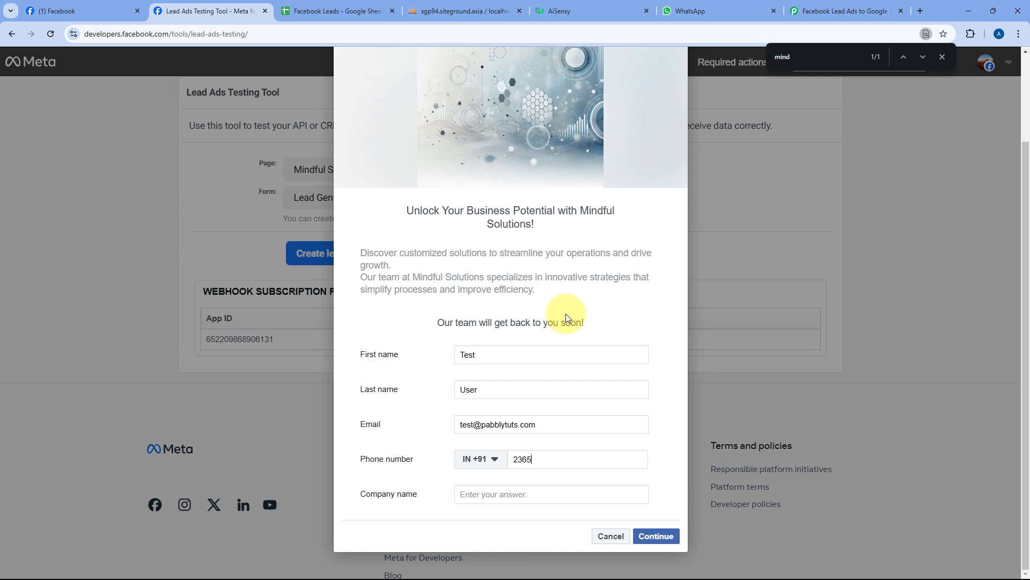
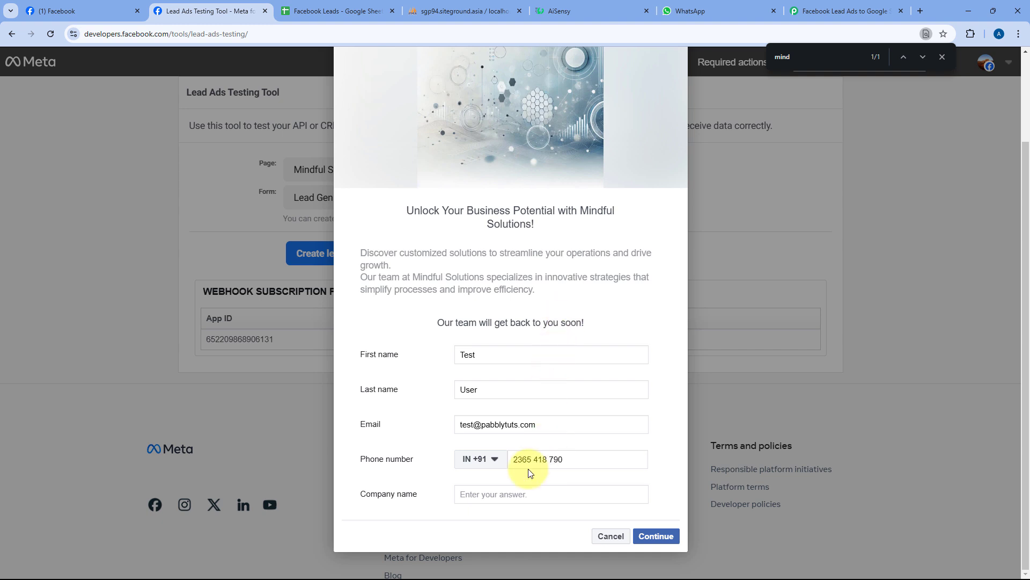
left_click(504, 493)
type("Tesla")
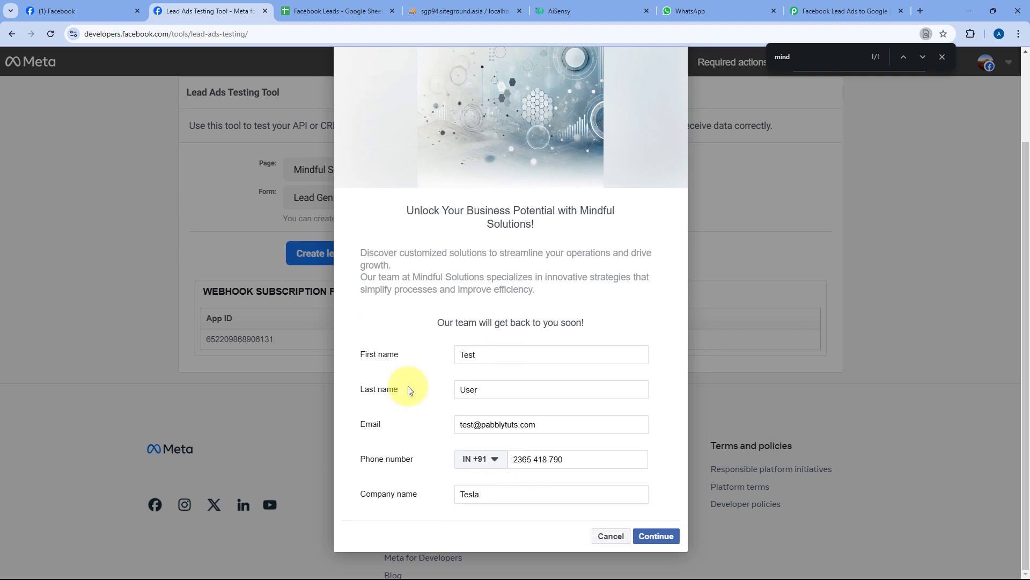
- Continue and submit the test lead, then dismiss the confirmation and the find bar
left_click(654, 537)
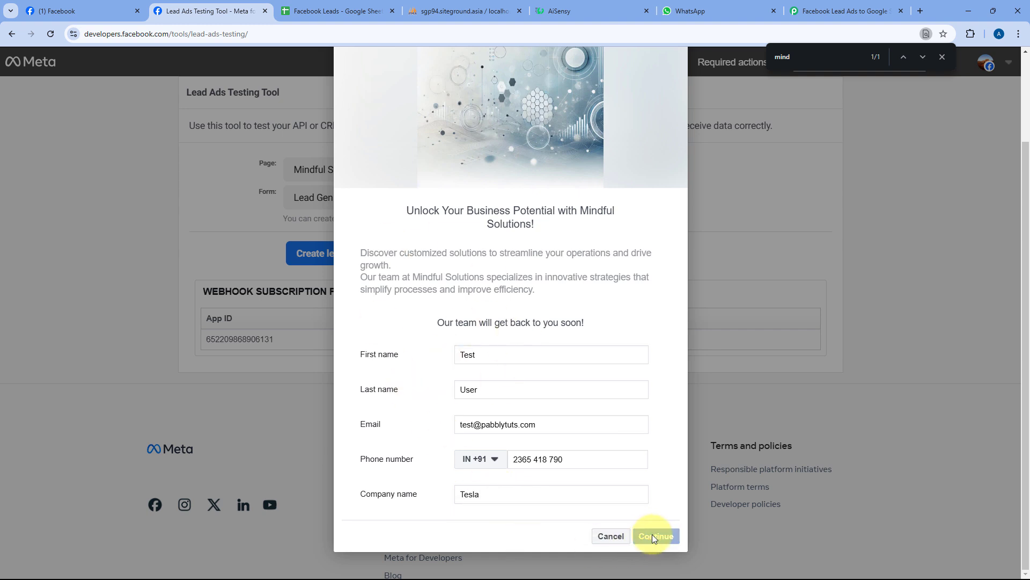
left_click(666, 413)
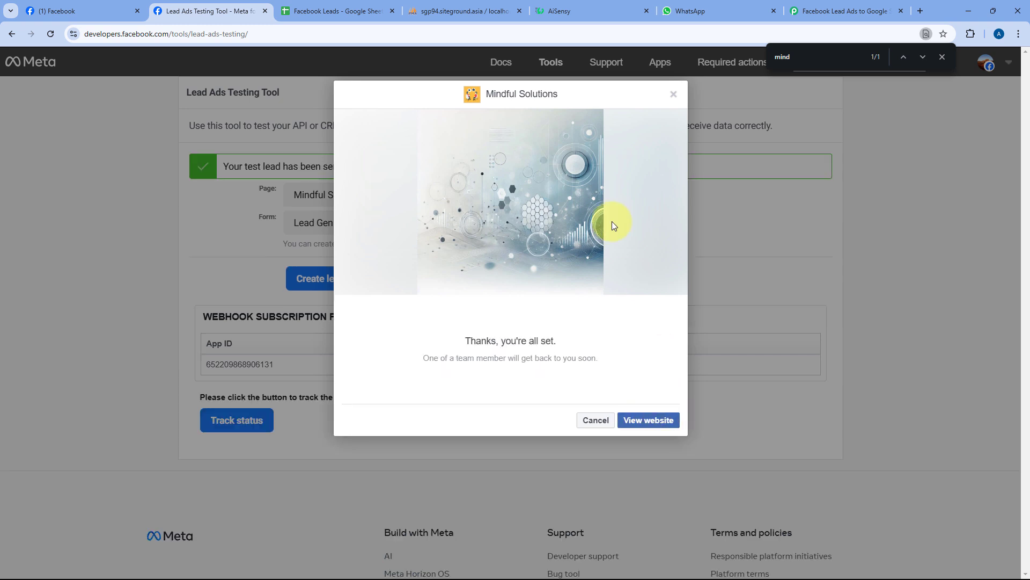
left_click(672, 95)
left_click(943, 56)
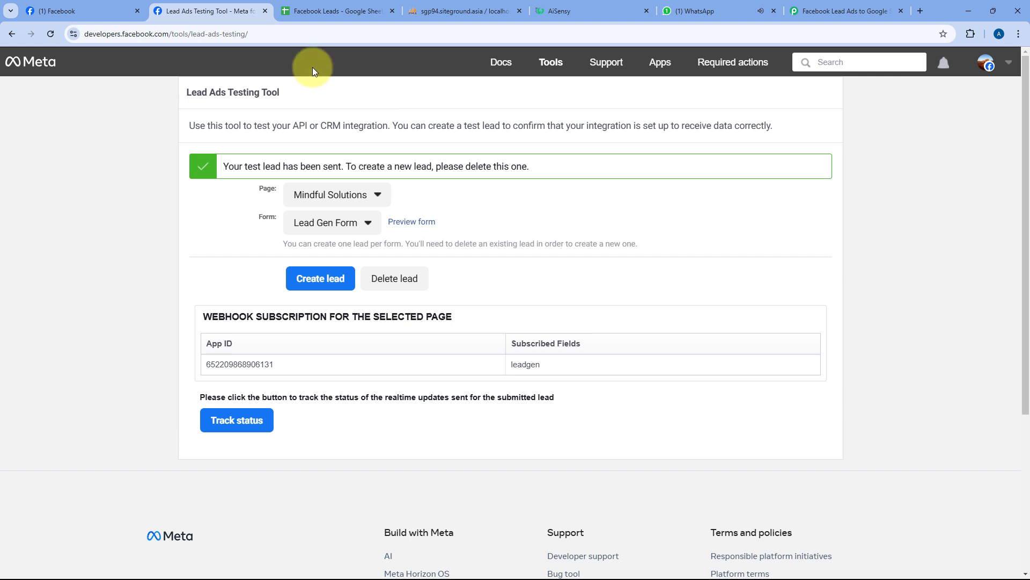
- Inspect the new Tesla test lead in row 3 (A3:E3) of the Facebook Leads sheet
left_click(321, 11)
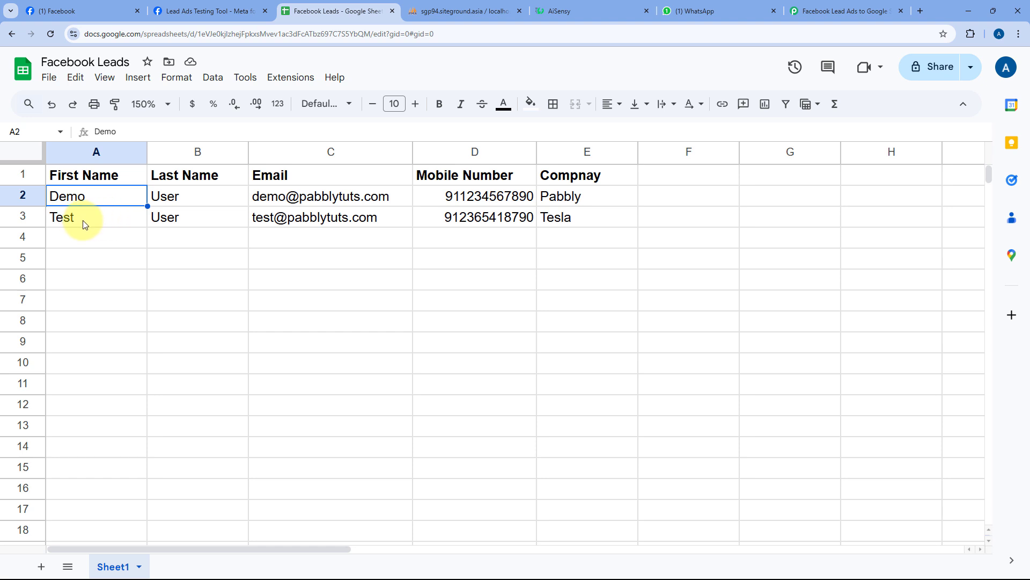
left_click_drag(83, 224, 584, 224)
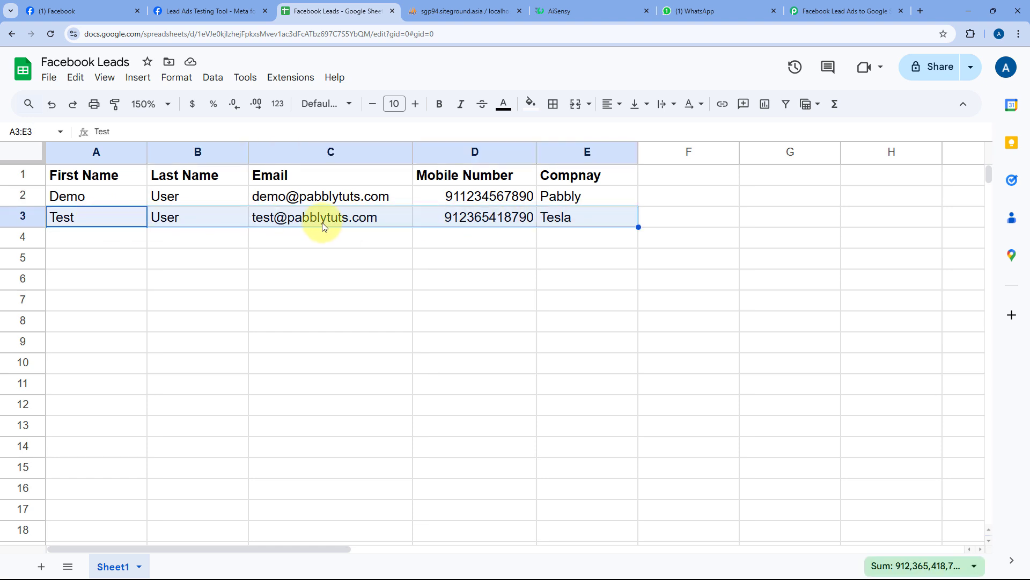
left_click(475, 10)
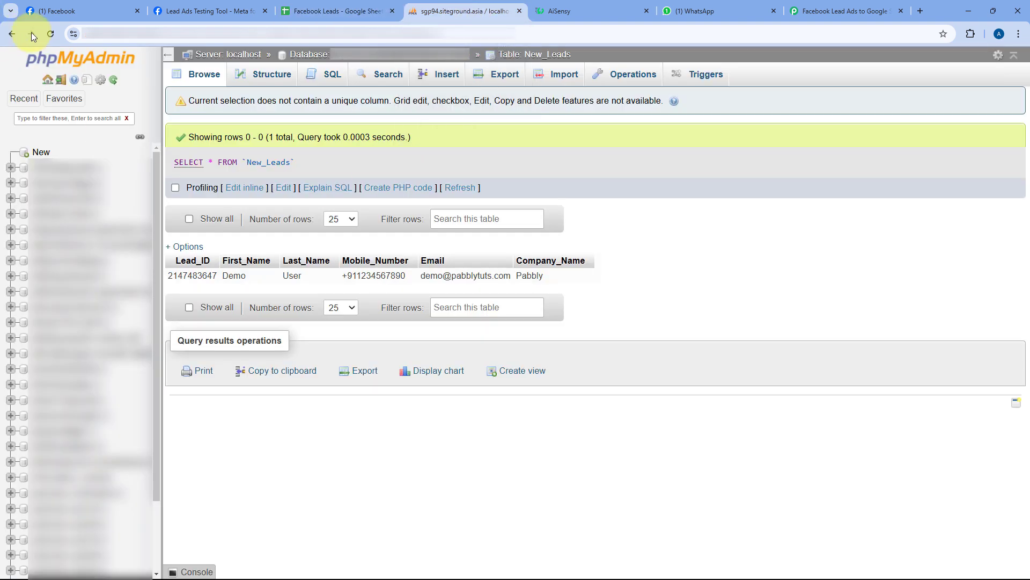
- Reload phpMyAdmin's New_Leads table to show the Tesla test lead, then view the WhatsApp chat
left_click(51, 34)
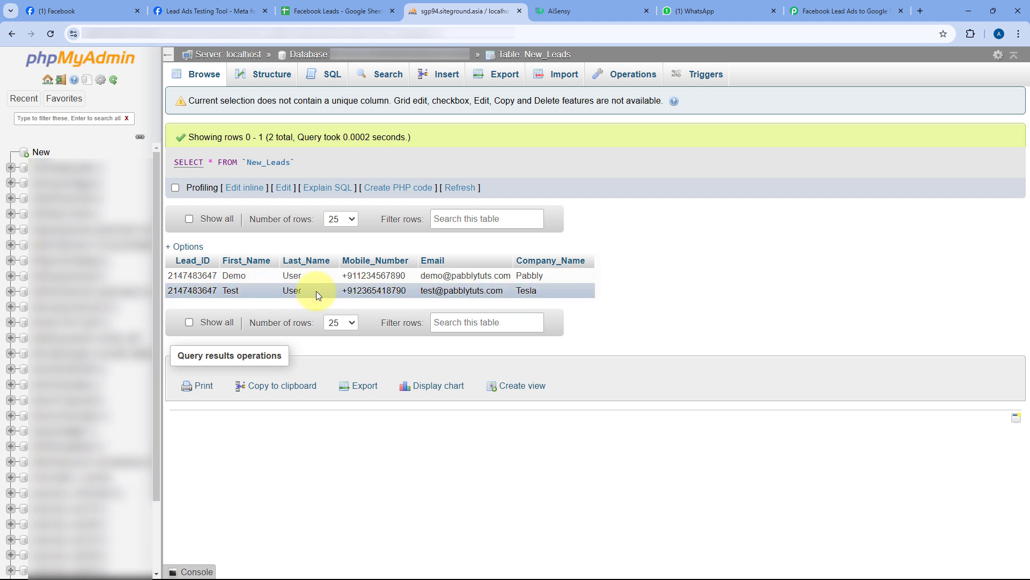
left_click(714, 6)
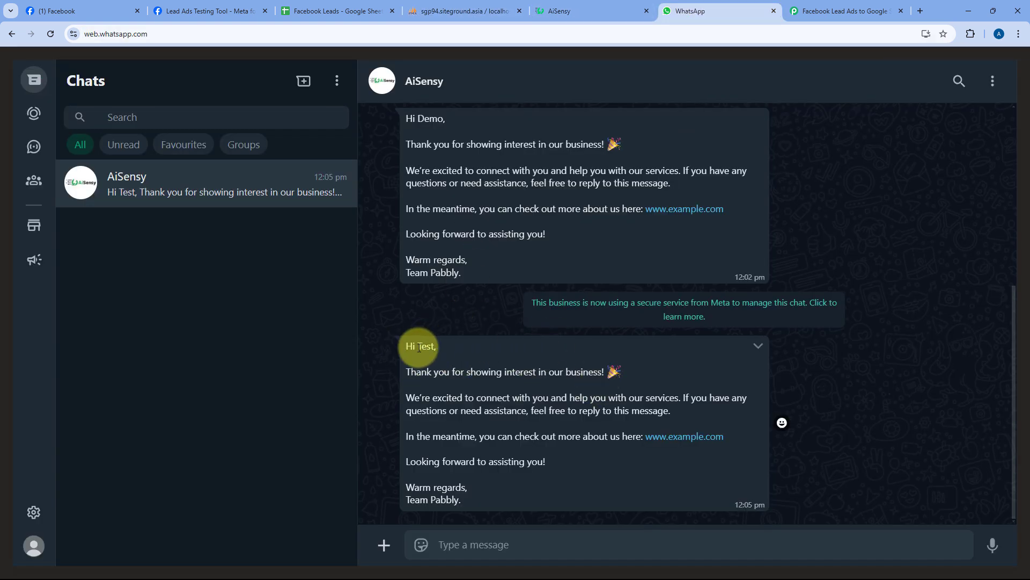
- Check the AiSensy WhatsApp greeting reads 'Hi Test,' and go back to the Pabbly Connect workflow
left_click_drag(419, 347, 433, 347)
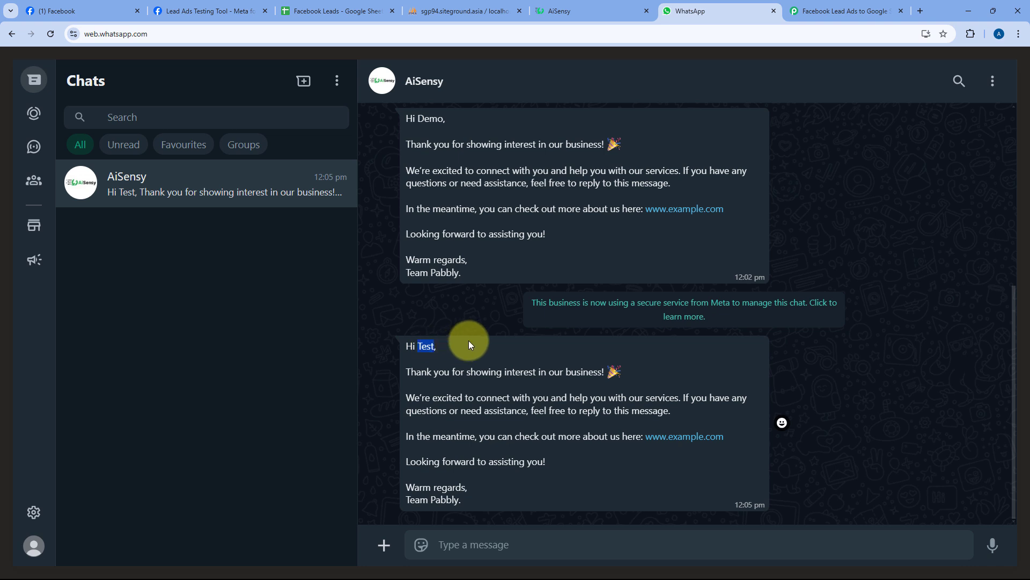
left_click(845, 11)
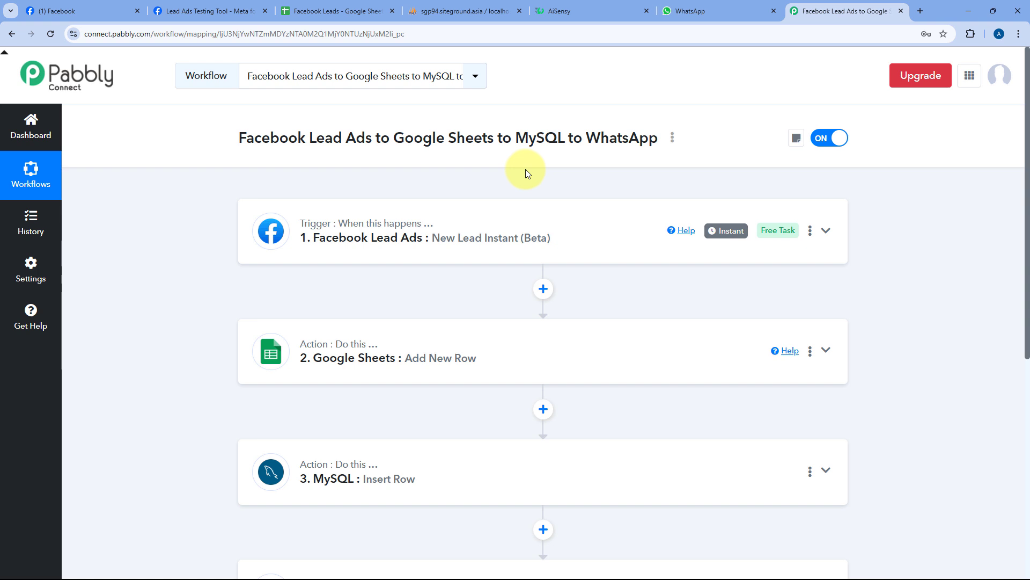
scroll(526, 171, "down", 1)
scroll(526, 171, "up", 1)
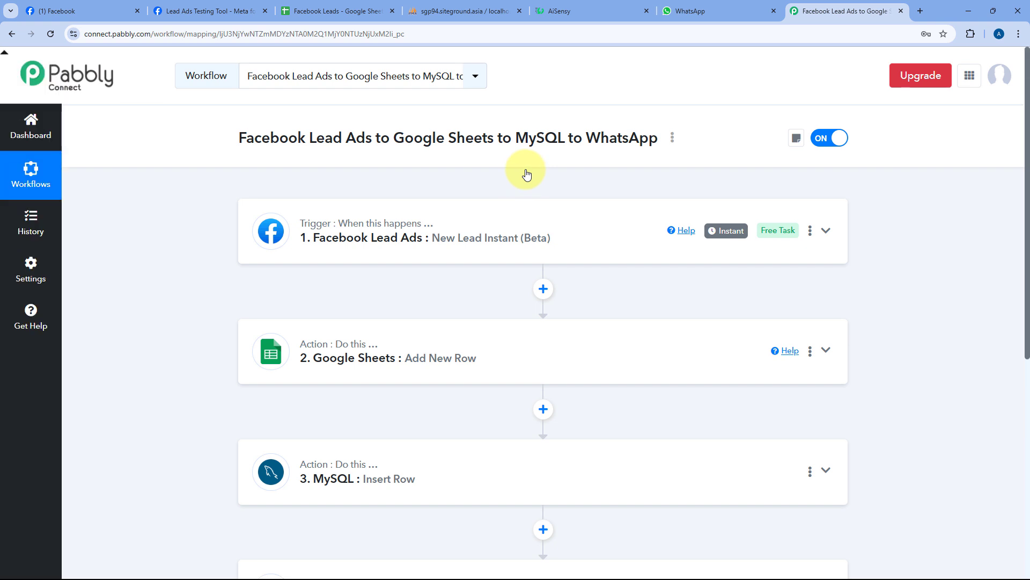